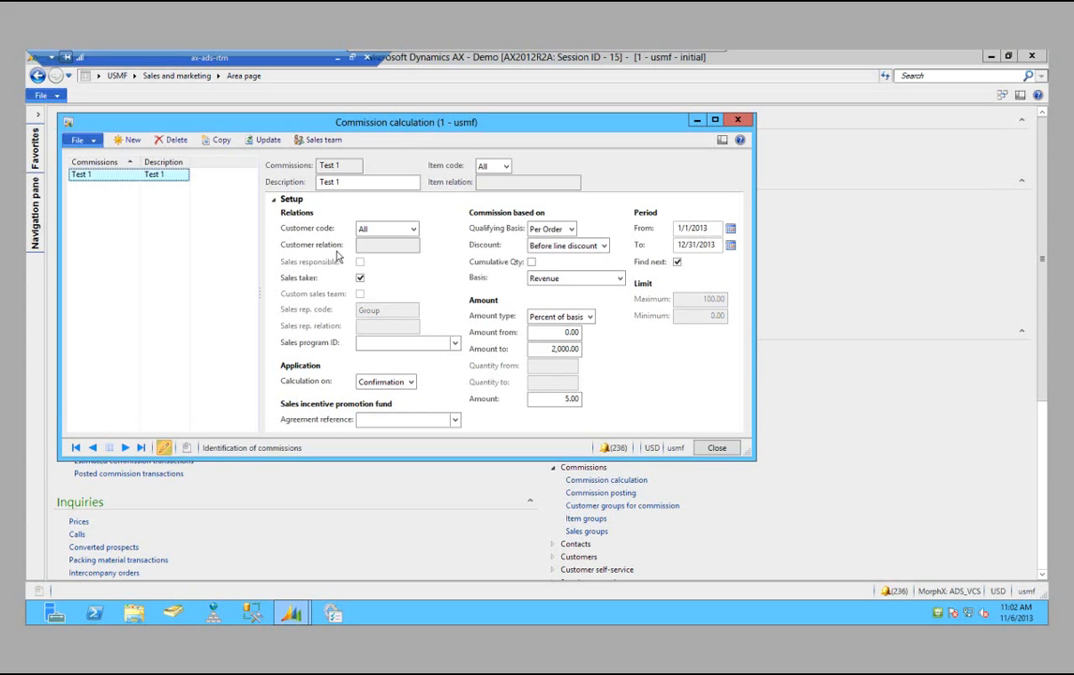
Step: Create a commission record named Test 2 with description Test 2, and set its customer code to All
click(133, 143)
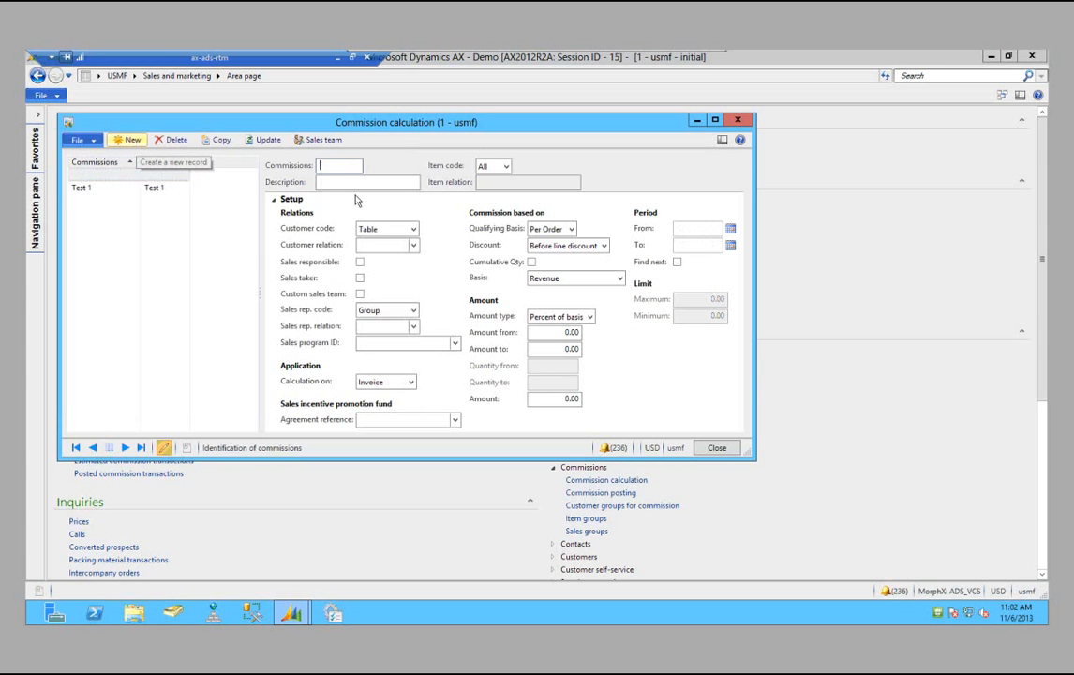
text(Test 2)
key(Tab)
text(Test 2)
key(Tab)
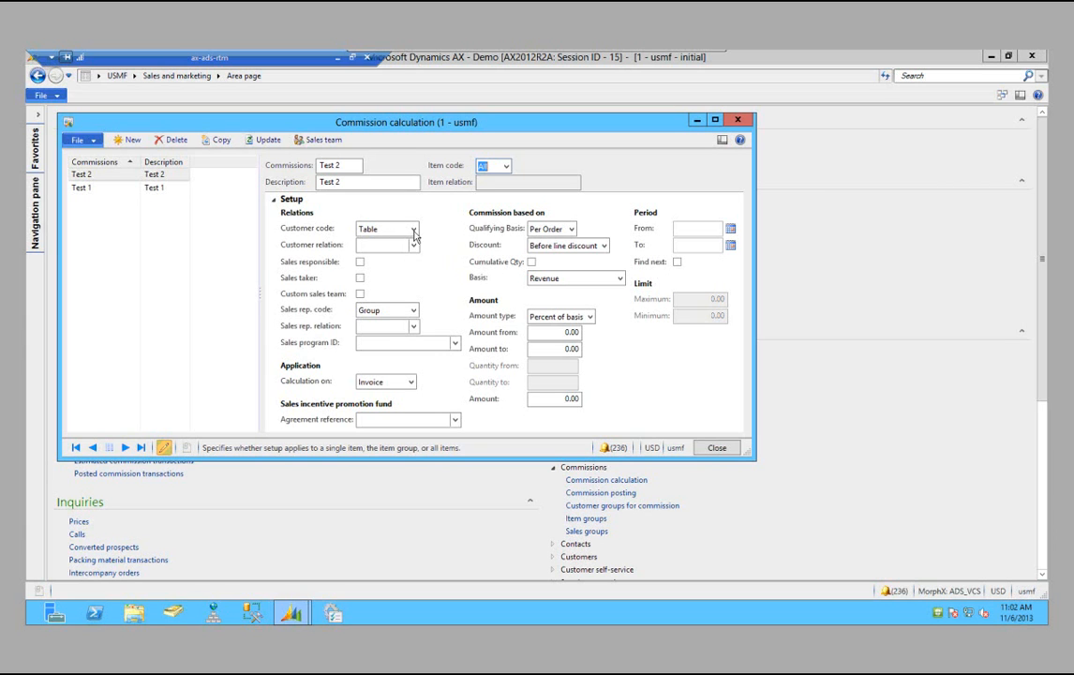
click(384, 229)
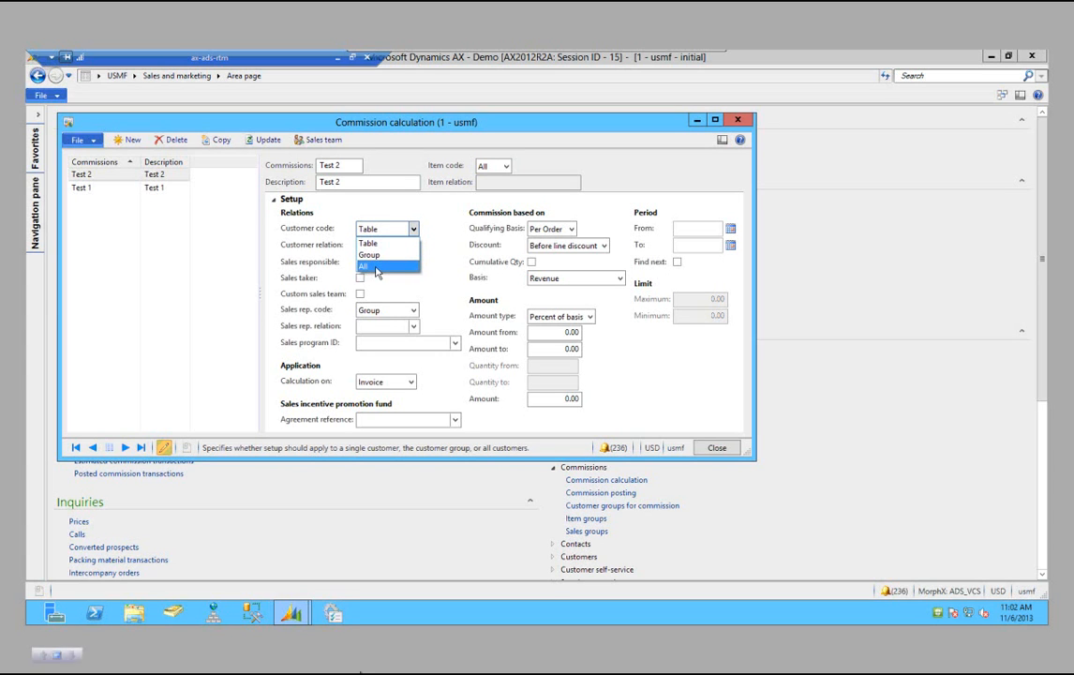
click(375, 267)
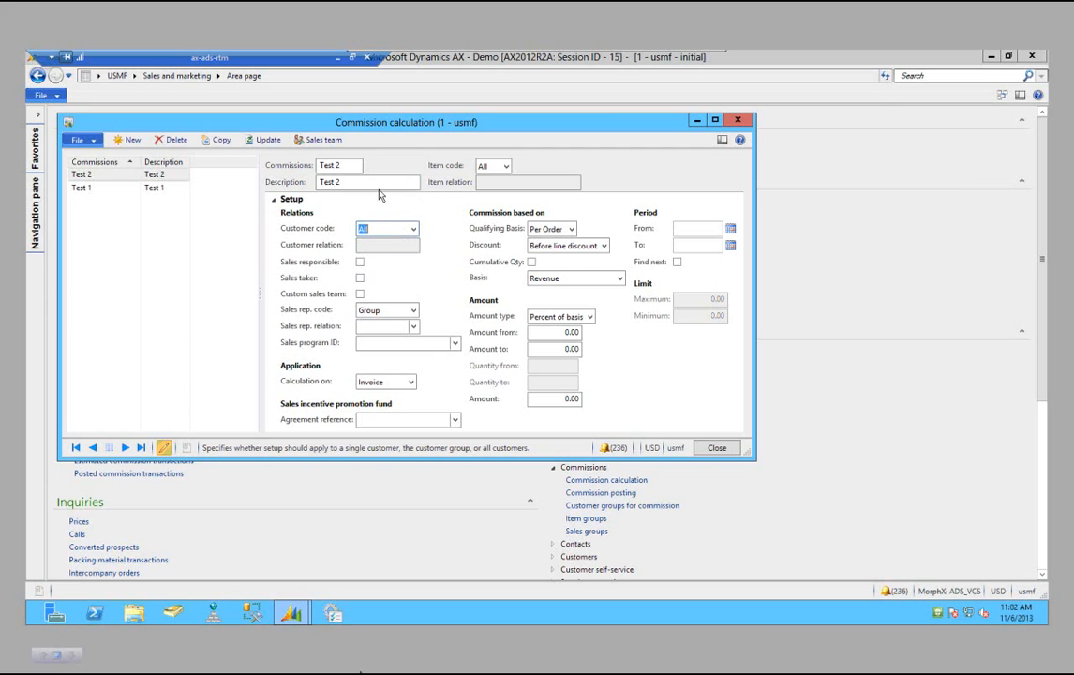
Step: Try the Sales responsible, Sales taker and Custom sales team options in turn, clearing each, and view the sales rep. code choices
click(360, 266)
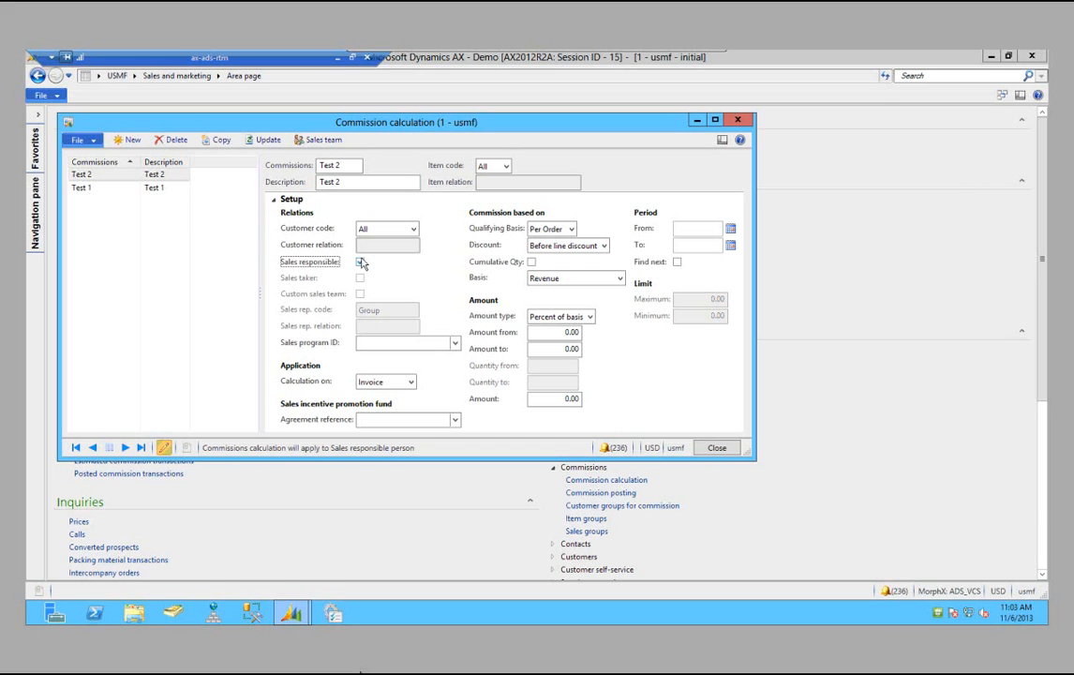
click(359, 262)
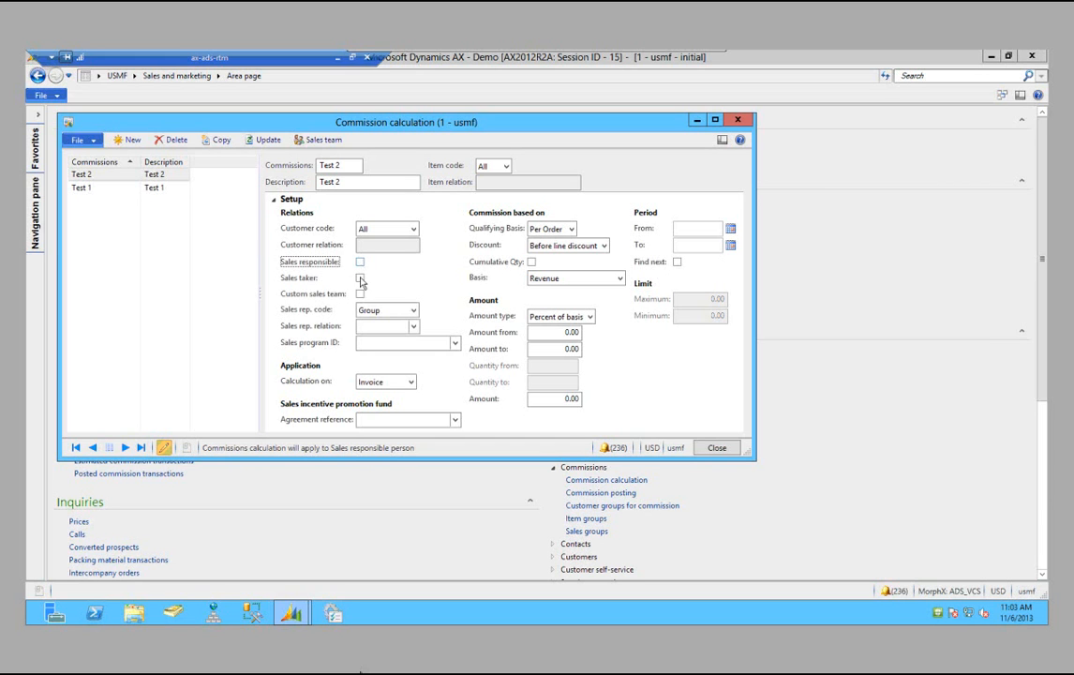
click(360, 280)
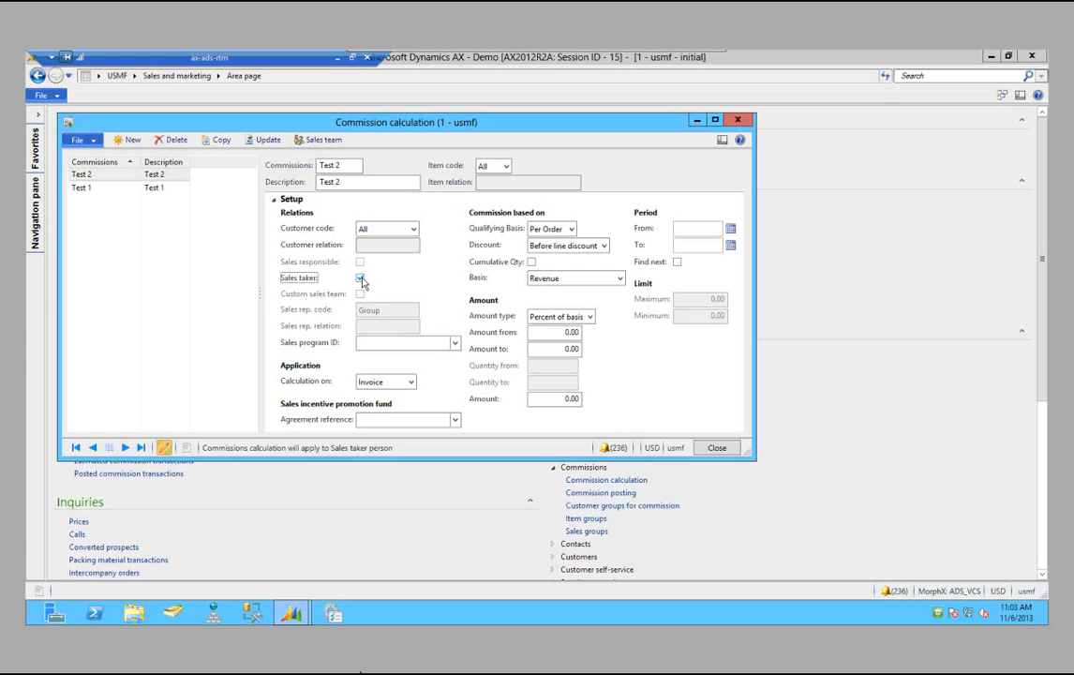
click(360, 294)
click(360, 295)
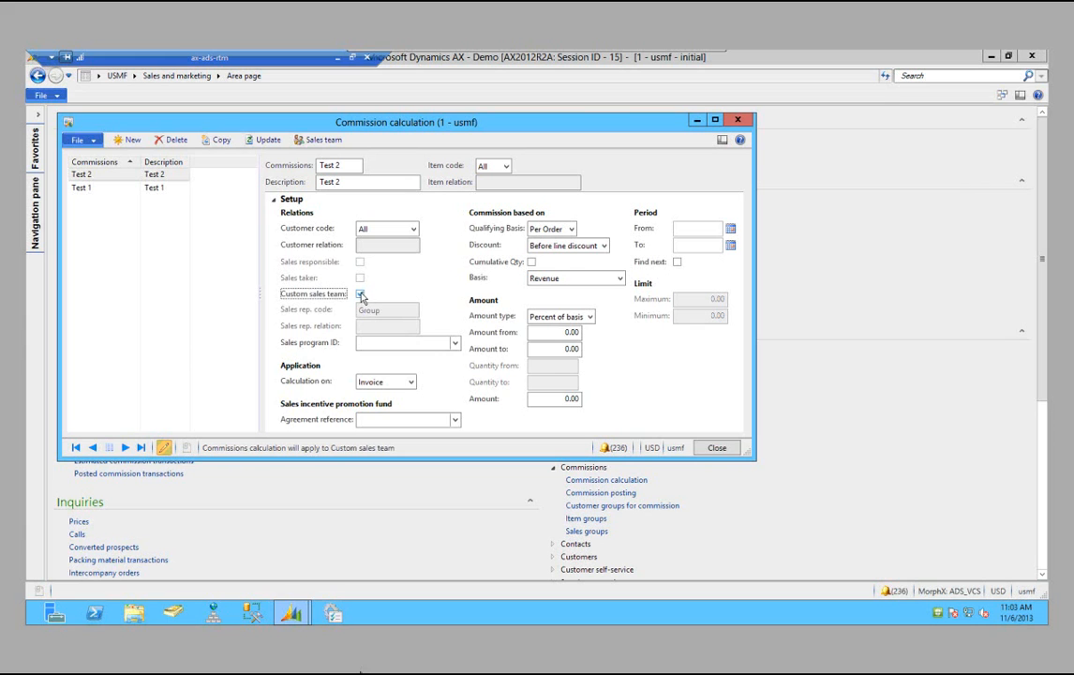
click(360, 294)
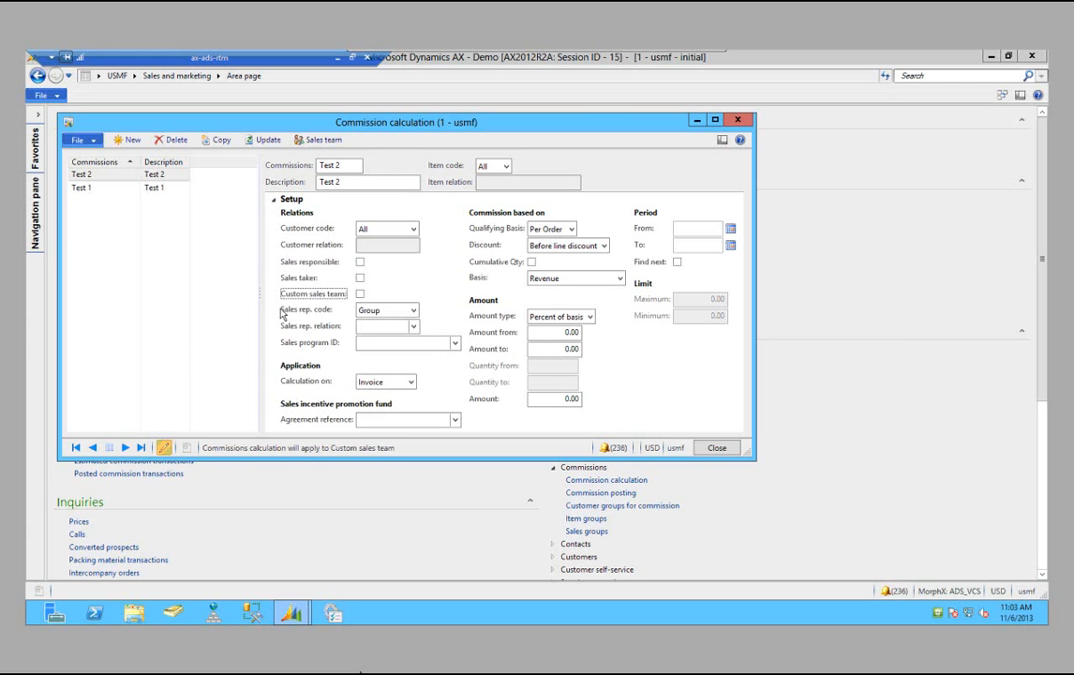
click(413, 310)
click(413, 315)
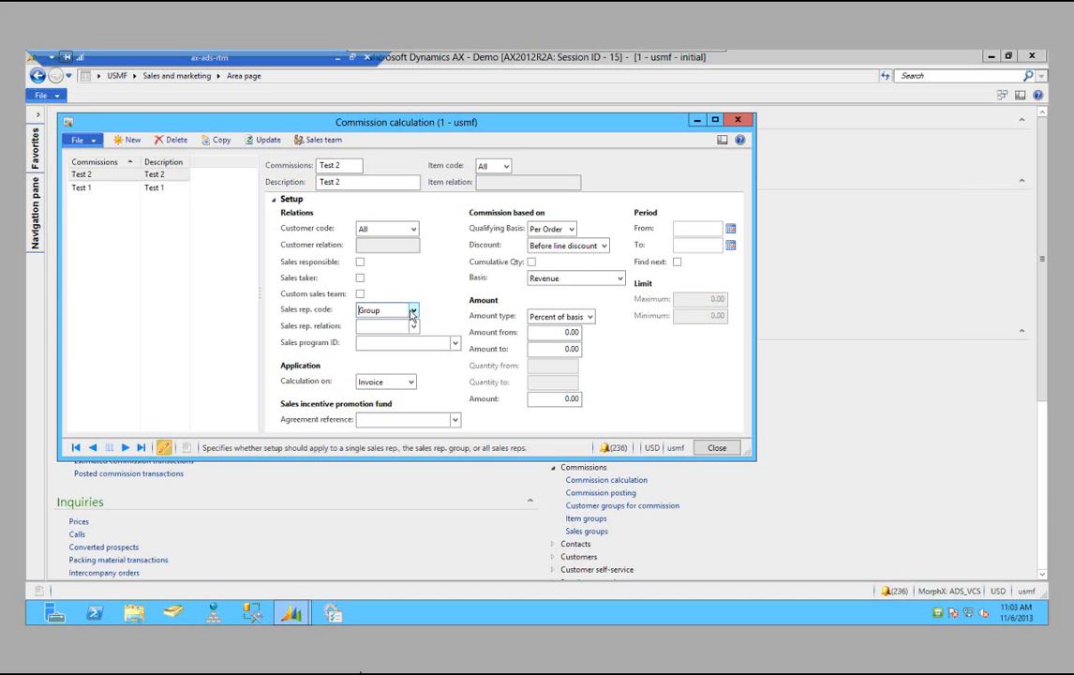
Step: Create and save a commission customer group with group ID Customer G and name Customer Group
click(620, 506)
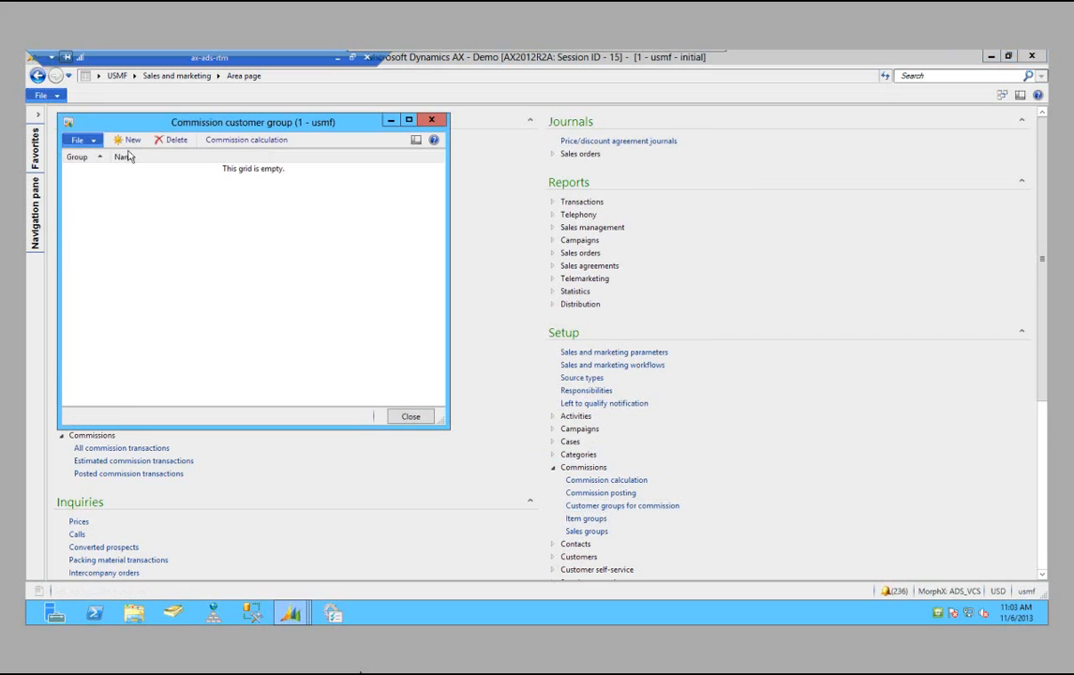
click(120, 142)
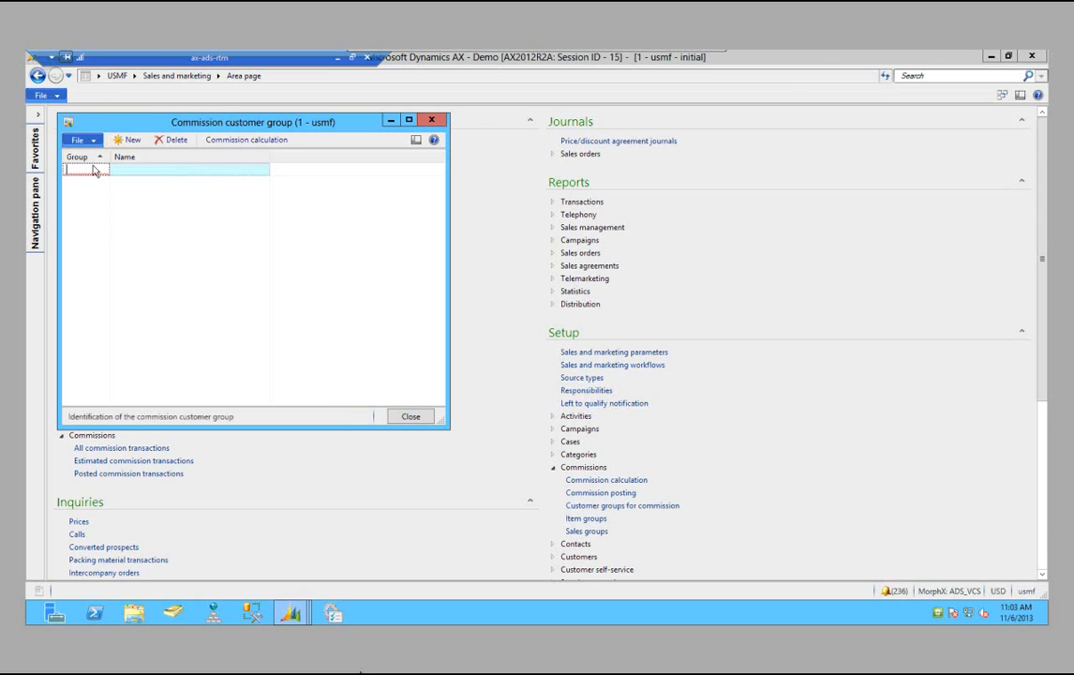
text(New)
text( Grou)
key(BackSpace)
key(BackSpace)
key(BackSpace)
key(BackSpace)
key(BackSpace)
key(BackSpace)
key(BackSpace)
key(BackSpace)
text(Customer)
click(182, 170)
text(Customer Group)
key(ctrl+s)
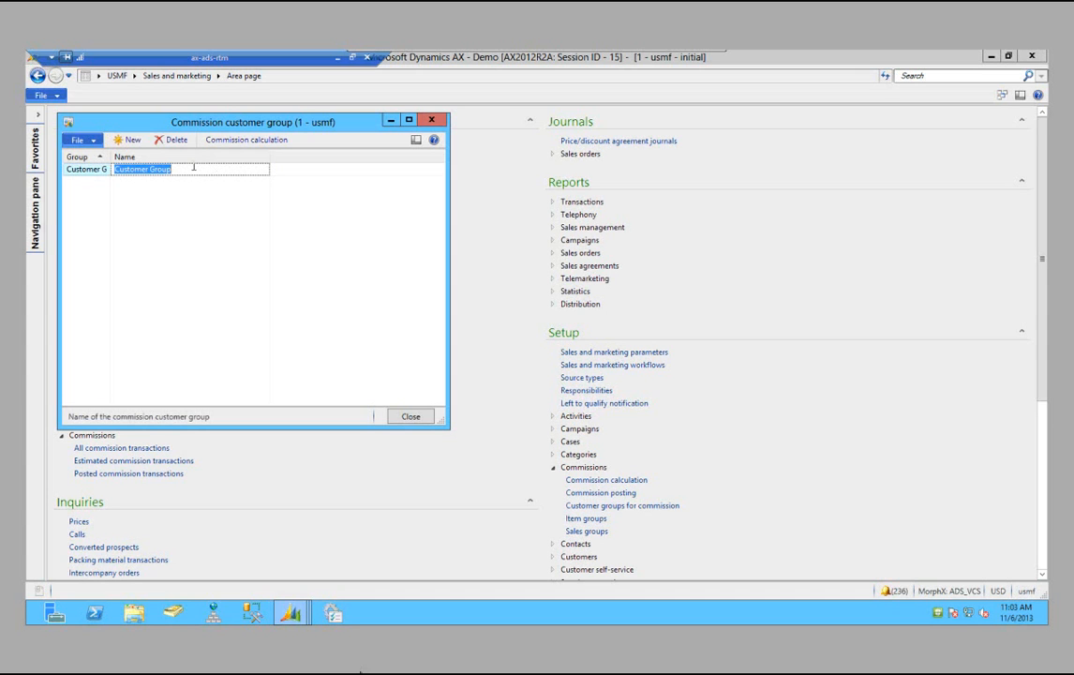
click(412, 416)
Step: Add a person as sales rep. in commission sales group 01, Sales reps US, with a commission share of 100
click(606, 531)
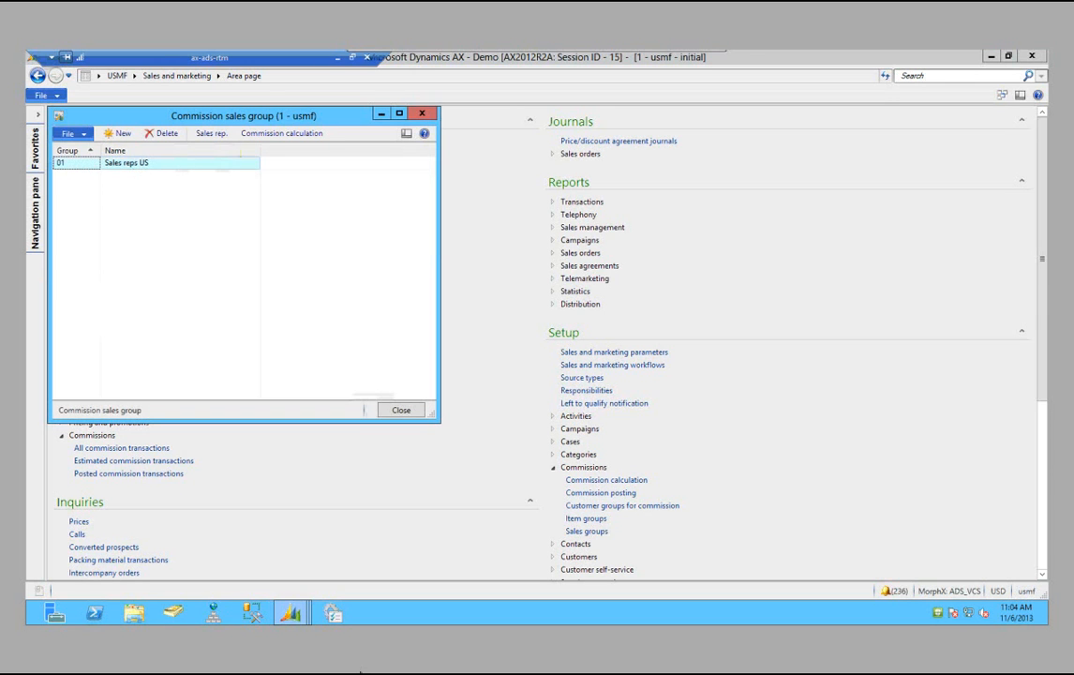
click(223, 134)
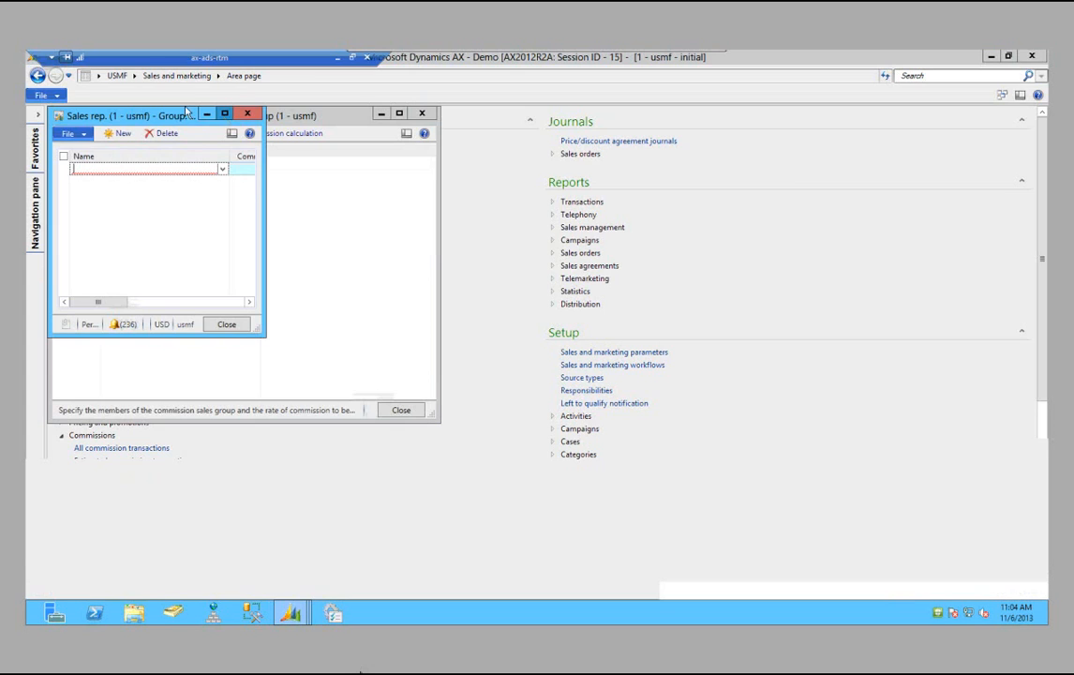
click(224, 114)
click(195, 109)
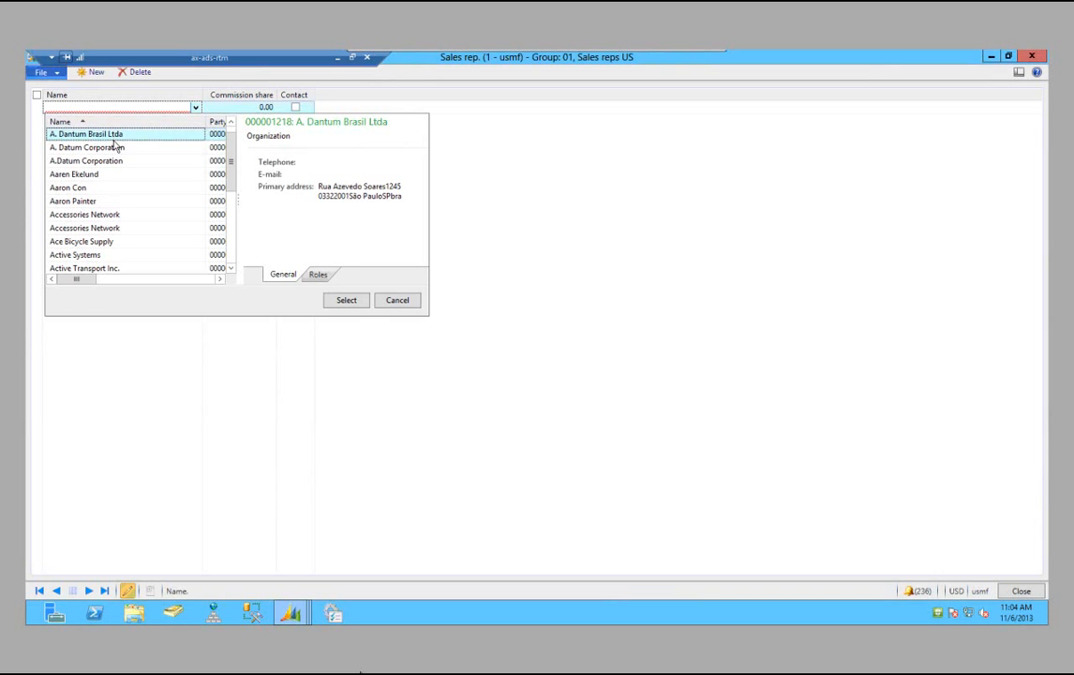
click(101, 201)
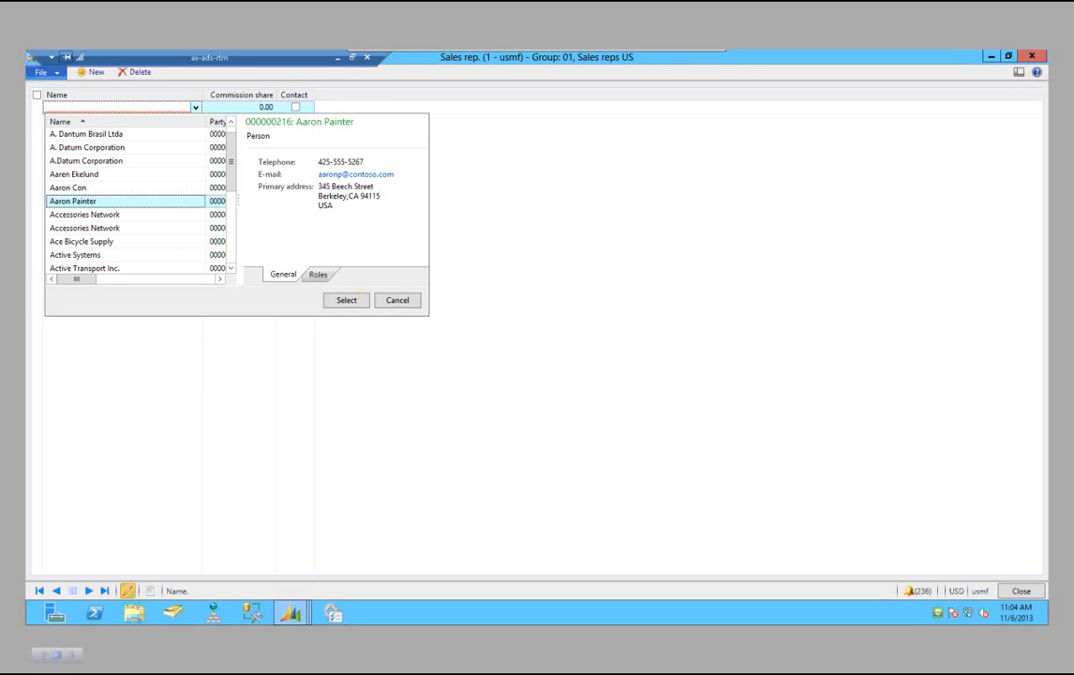
key(Return)
key(Tab)
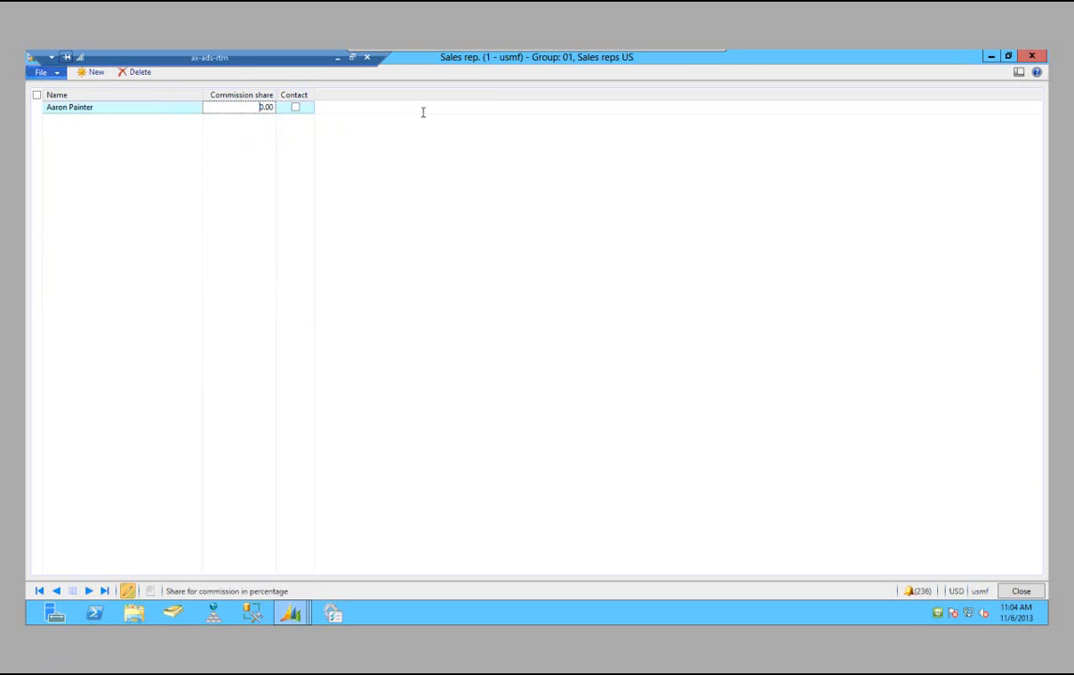
text(100)
key(Tab)
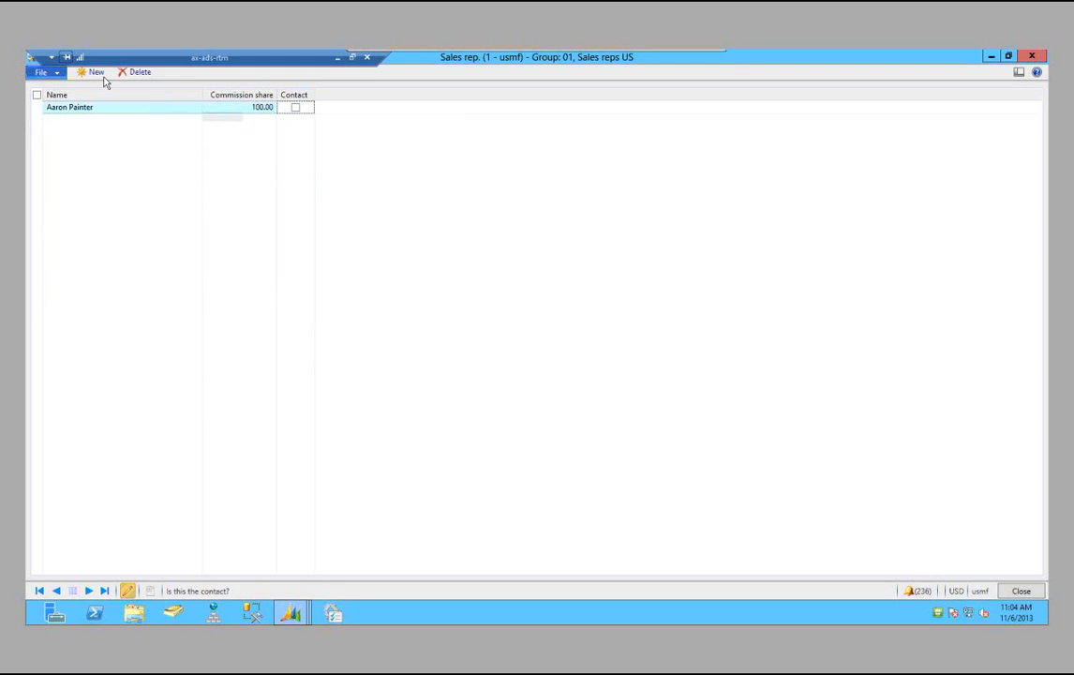
Step: Add a second person as sales rep. in the Sales reps US group with a commission share of 50
key(ctrl+n)
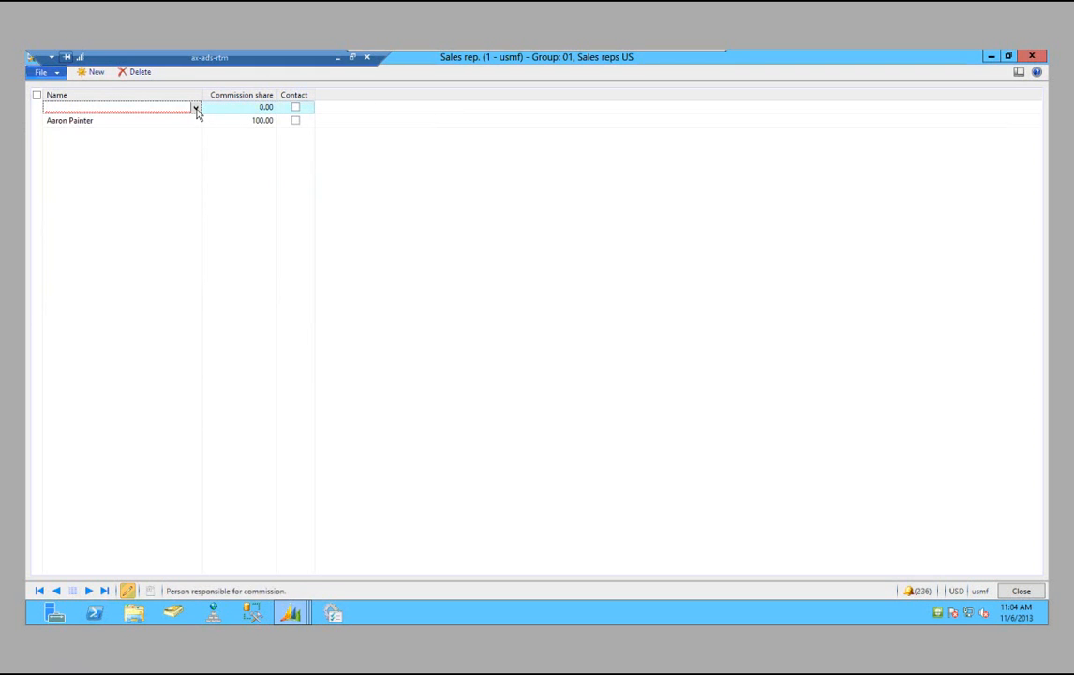
click(195, 107)
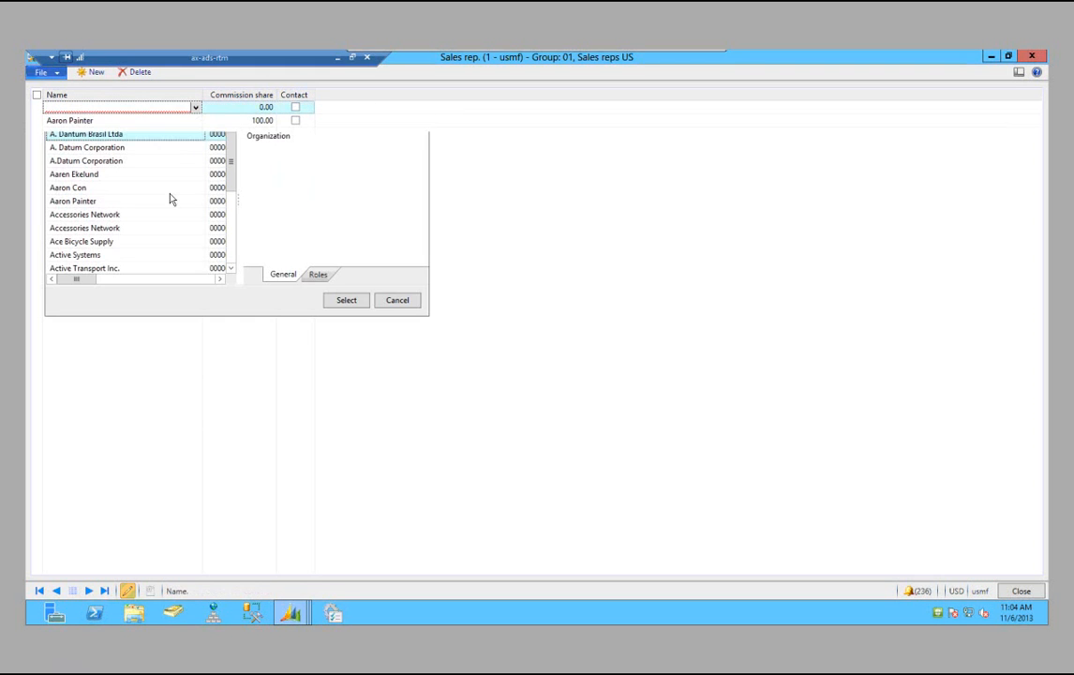
click(232, 269)
click(83, 227)
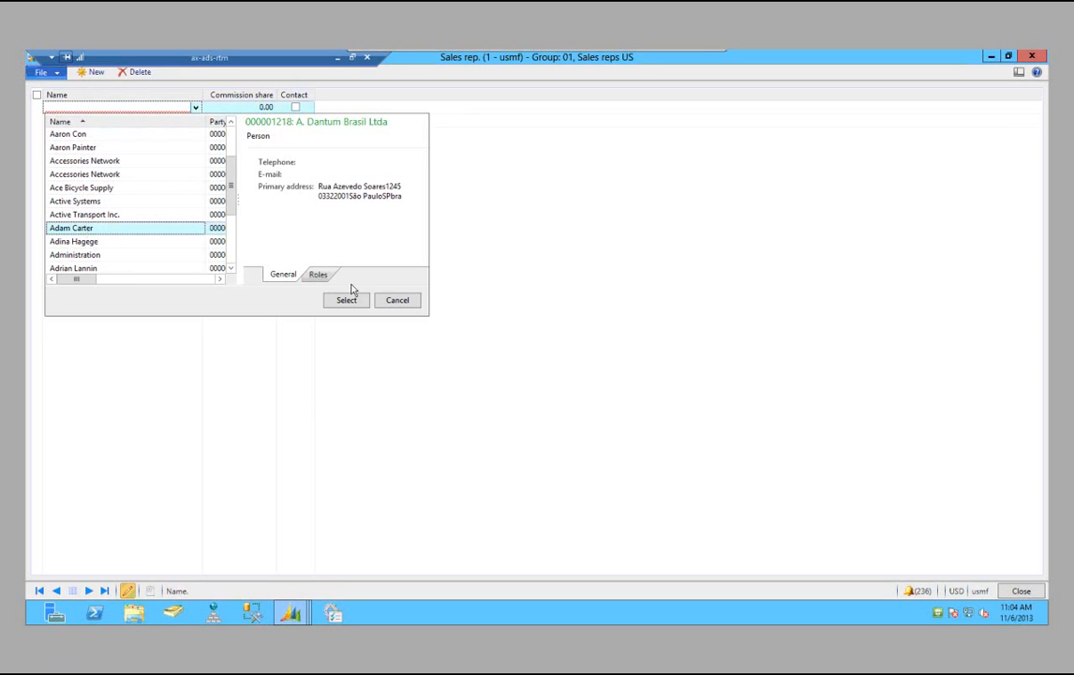
key(Return)
key(Tab)
text(50)
key(Tab)
Step: Set the first-added sales rep.'s commission share to 50 and close the sales rep. and commission sales group forms
click(244, 122)
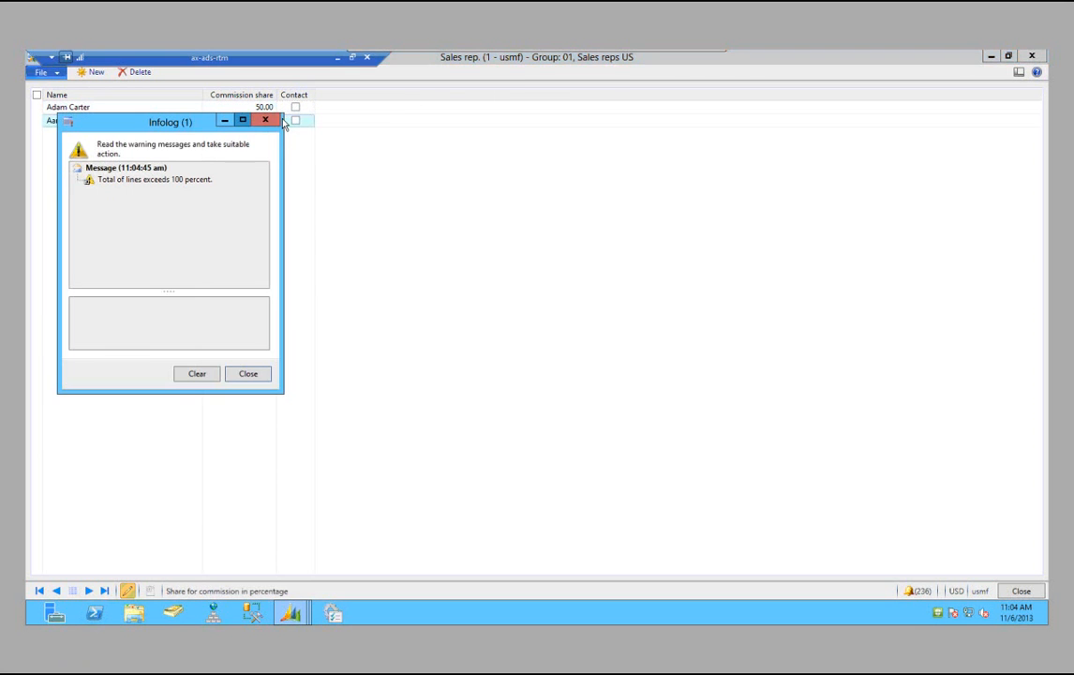
click(263, 375)
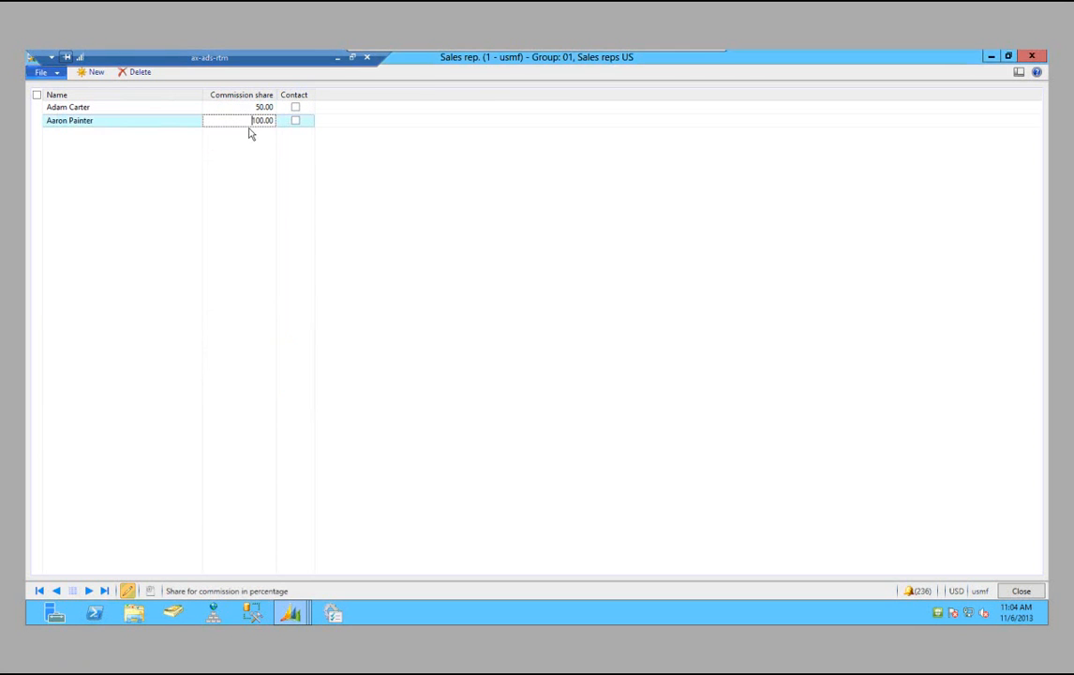
text(50)
key(Tab)
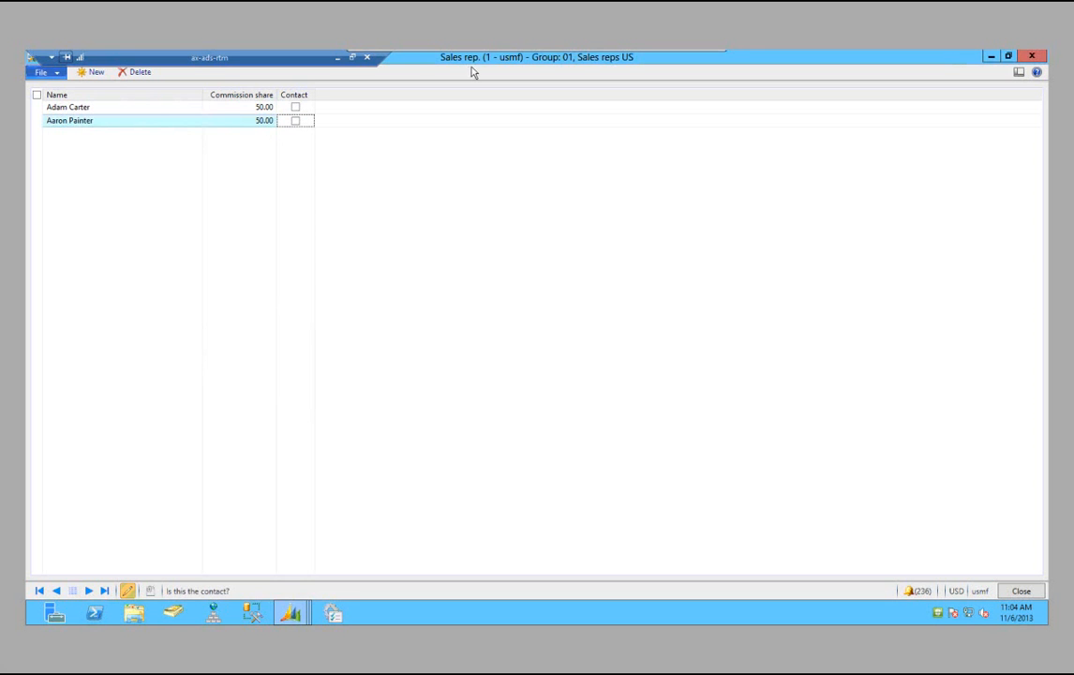
click(1031, 590)
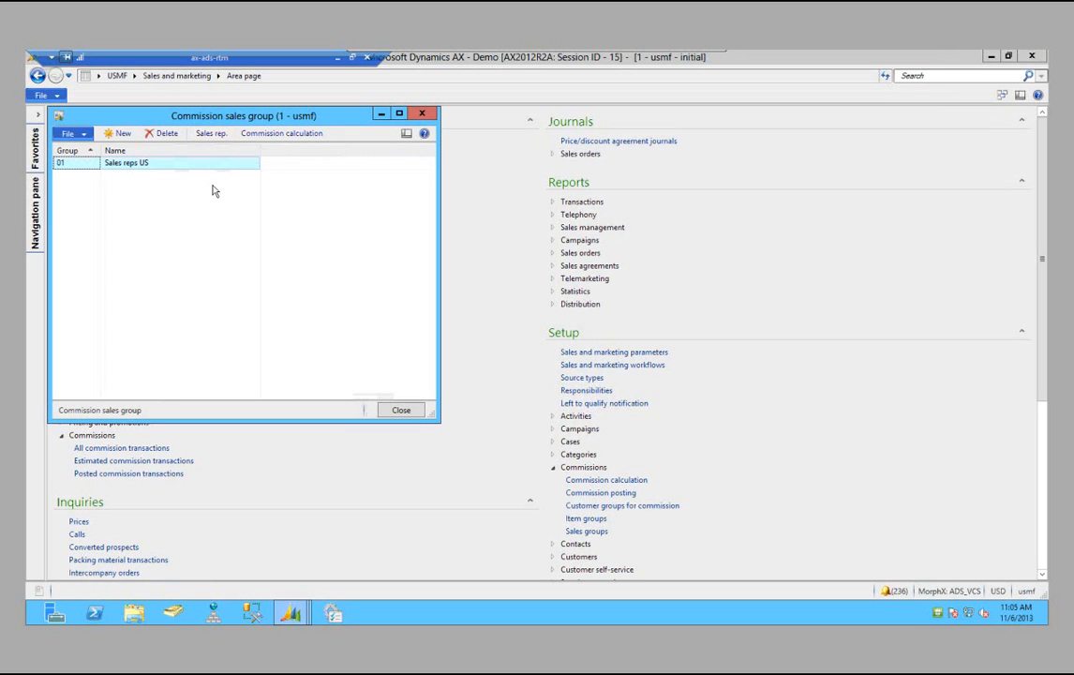
click(401, 411)
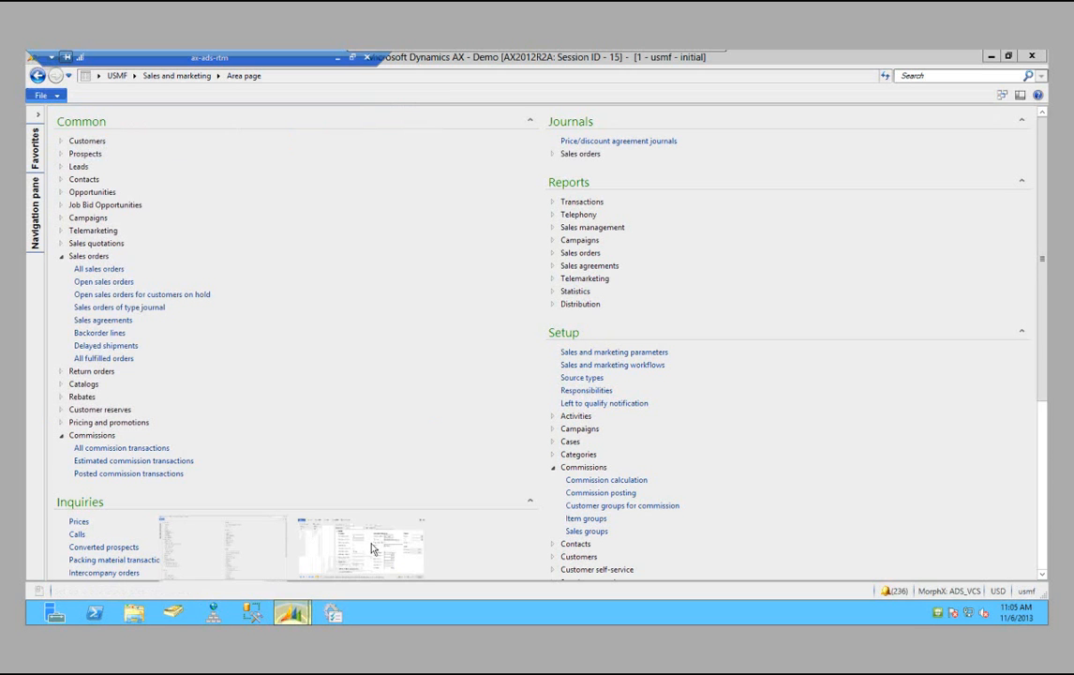
Step: Return to the commission calculation form and set Test 2's sales rep. relation to group 01, Sales reps US
mouse_move(291, 611)
click(361, 543)
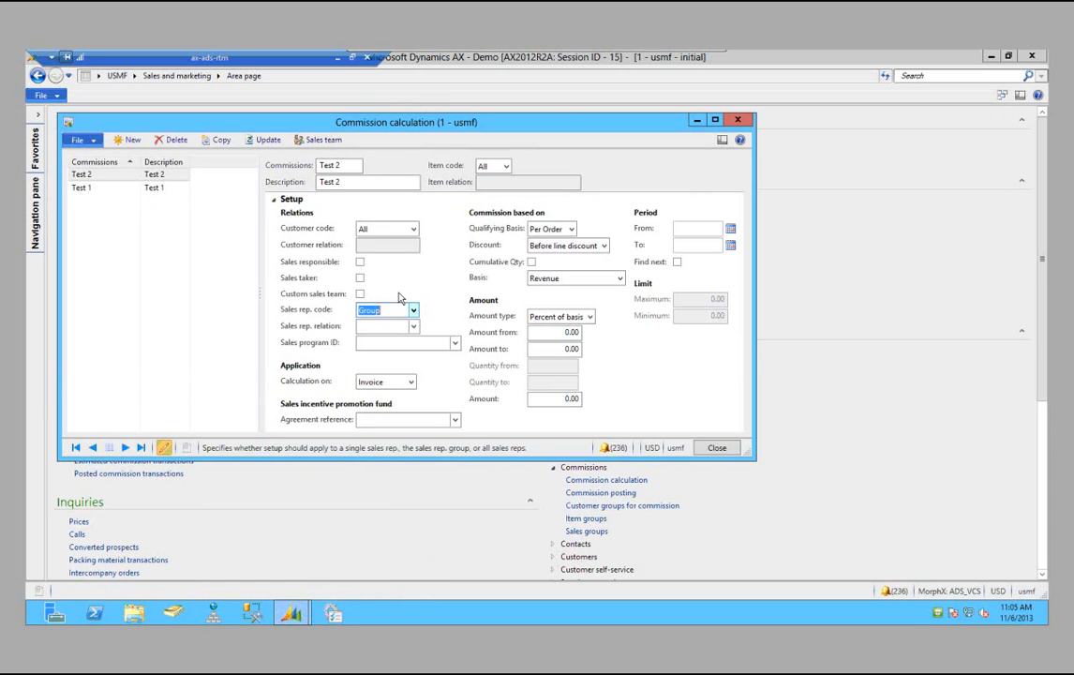
click(414, 327)
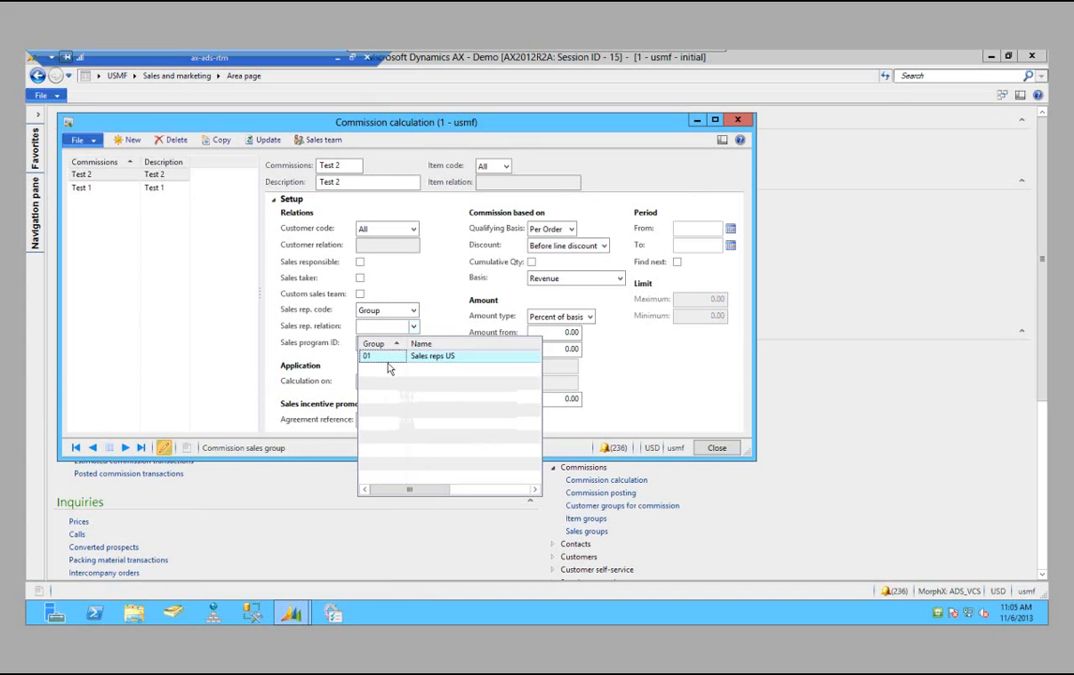
click(365, 356)
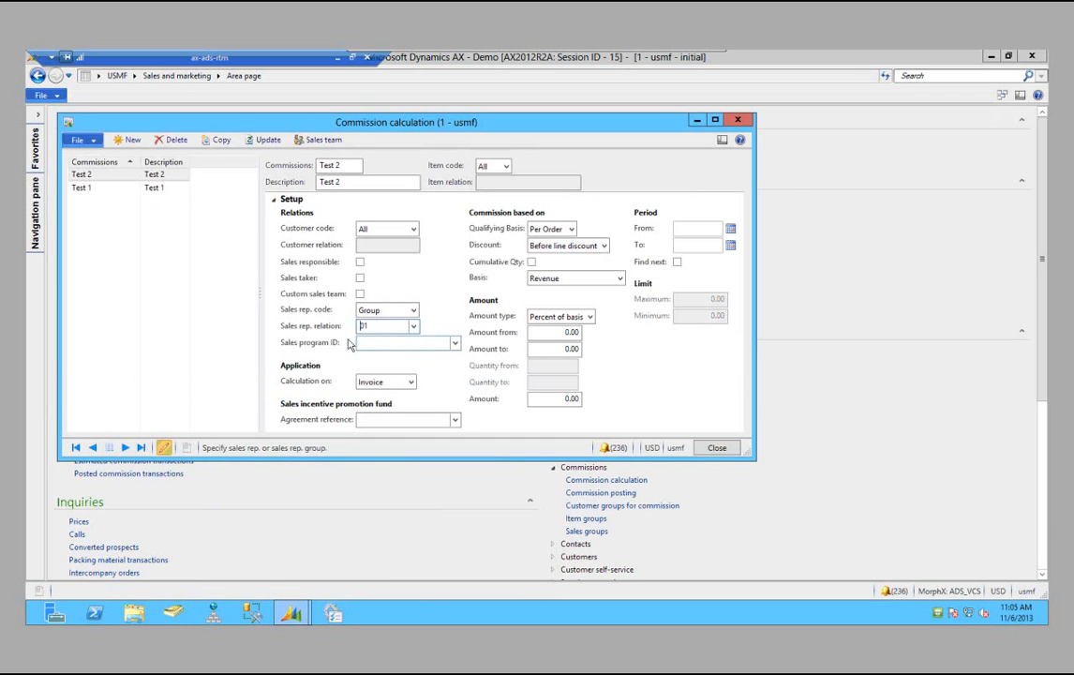
Step: Choose Invoice as Test 2's calculation point, and check the sales program ID and agreement reference lookups
click(454, 344)
click(454, 344)
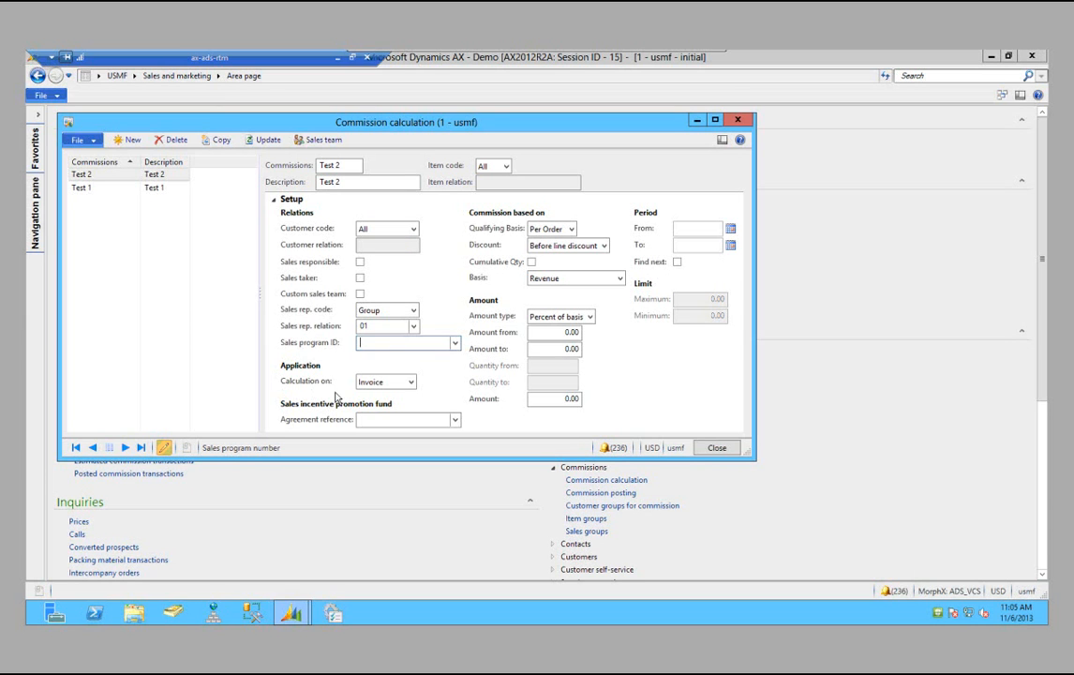
click(410, 381)
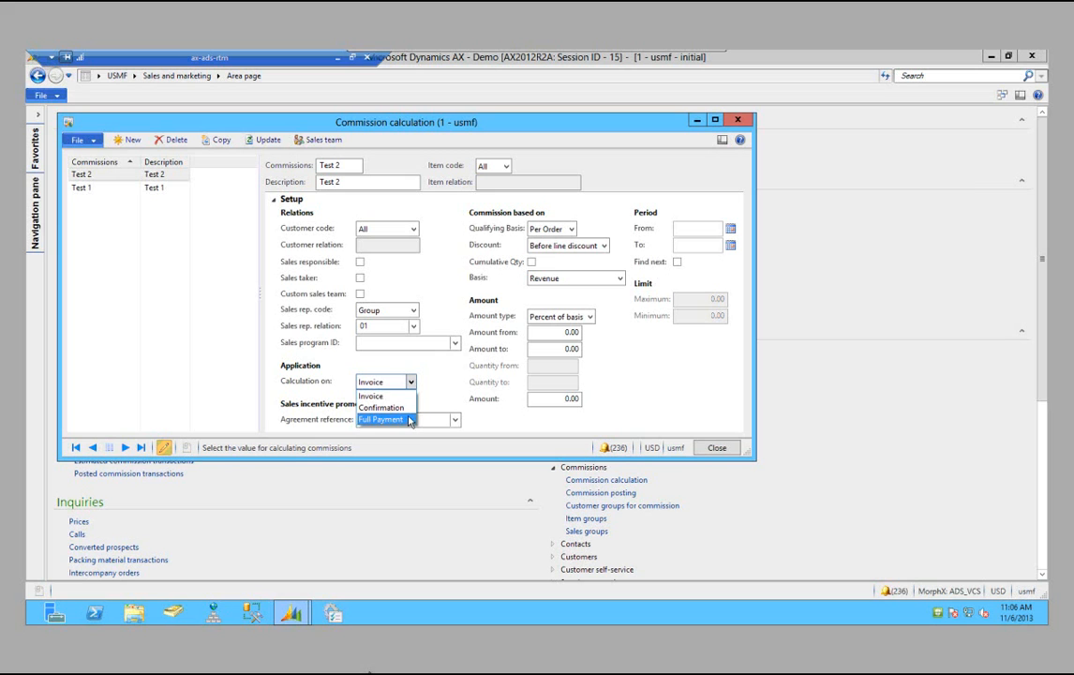
click(405, 396)
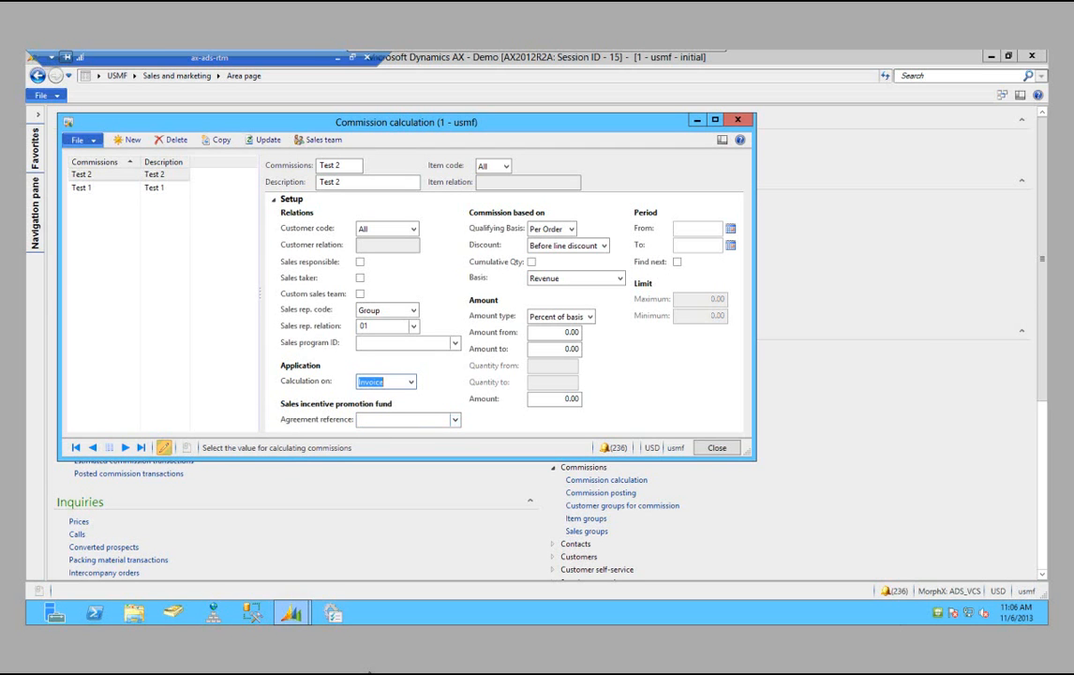
click(456, 419)
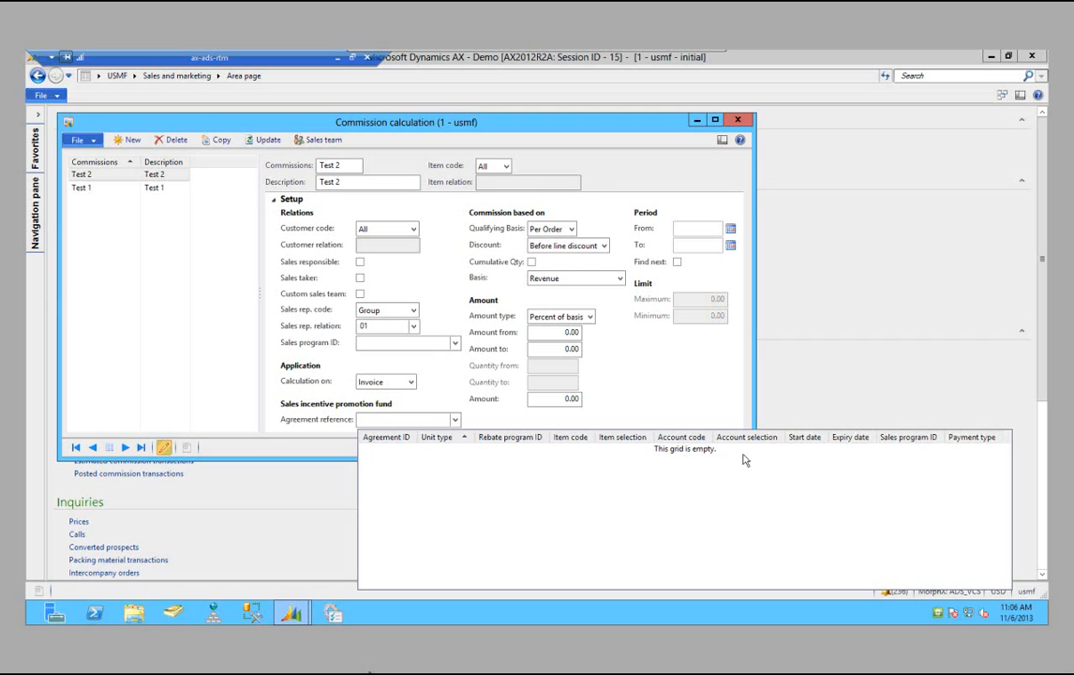
click(456, 419)
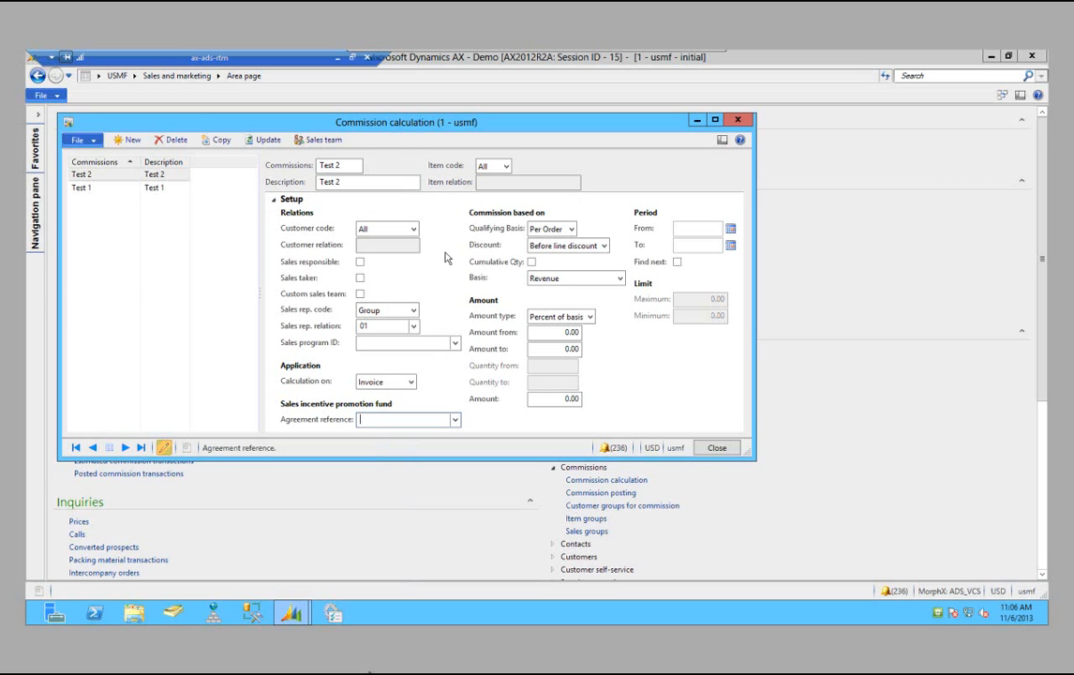
Step: Set Test 2's qualifying basis to Per Period with a period from 1/1/2013 to 12/31/2013
click(572, 229)
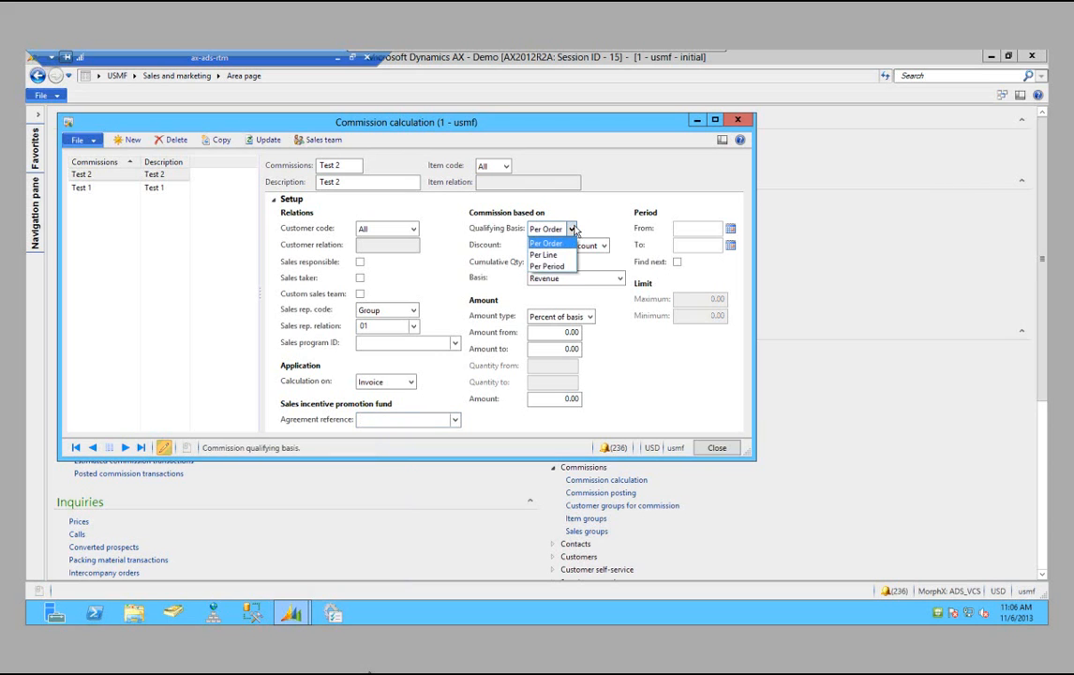
click(565, 268)
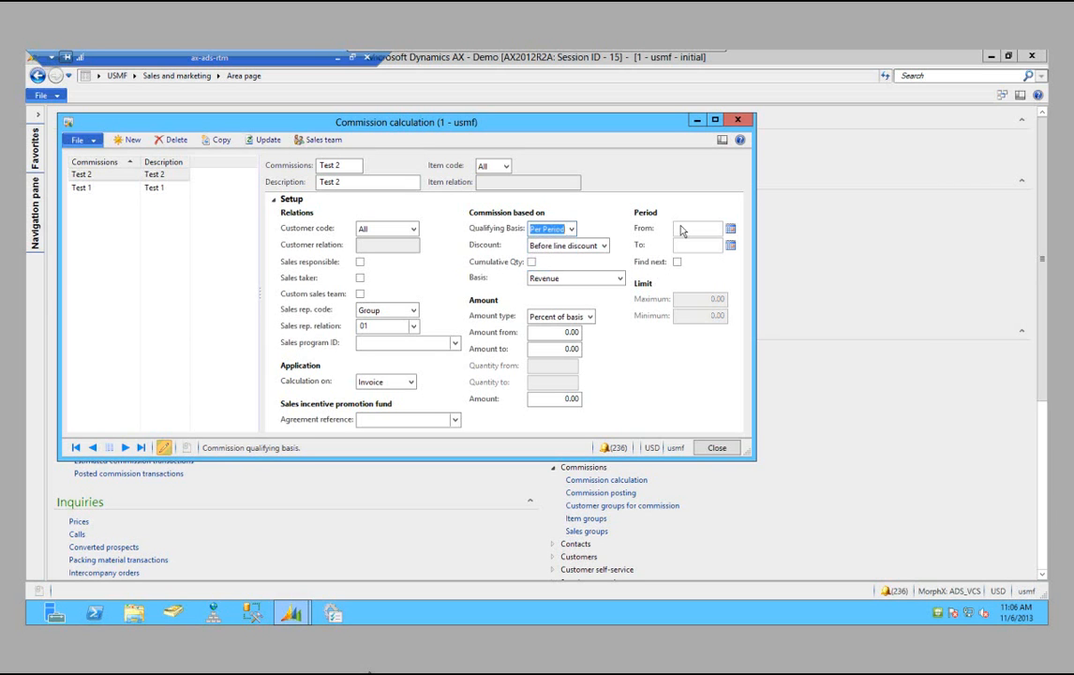
click(718, 225)
text(12/)
key(BackSpace)
key(BackSpace)
text(/1/2013)
key(Tab)
text(12/31/13)
key(Tab)
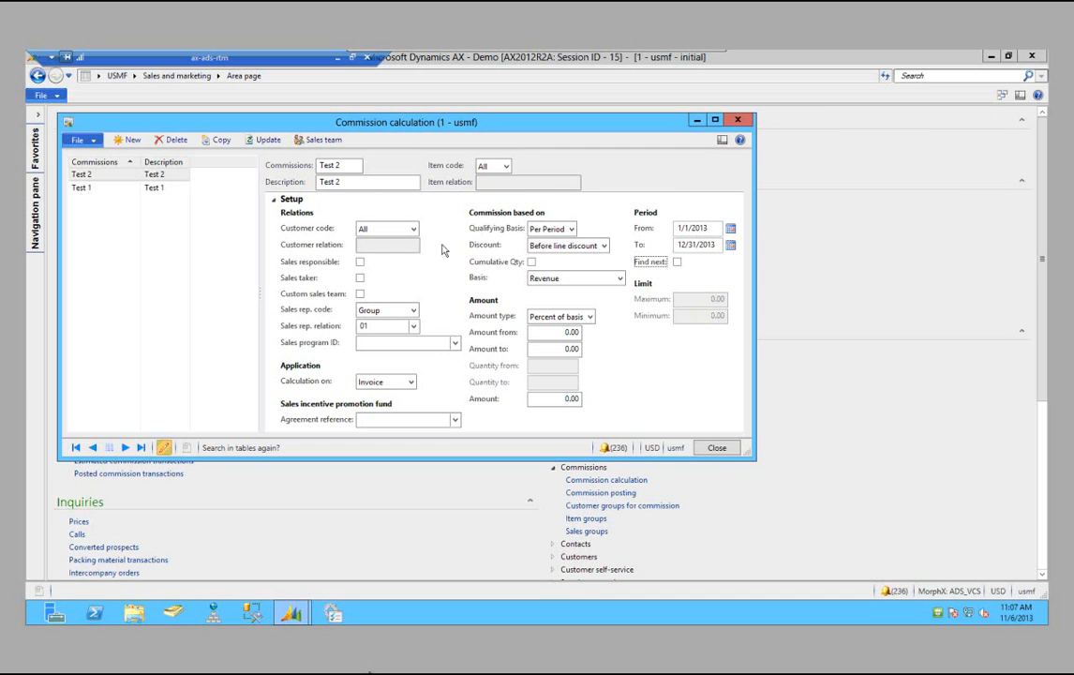
Step: Change Test 2's qualifying basis to Per Order and base the commission on After total discount
click(570, 229)
click(548, 266)
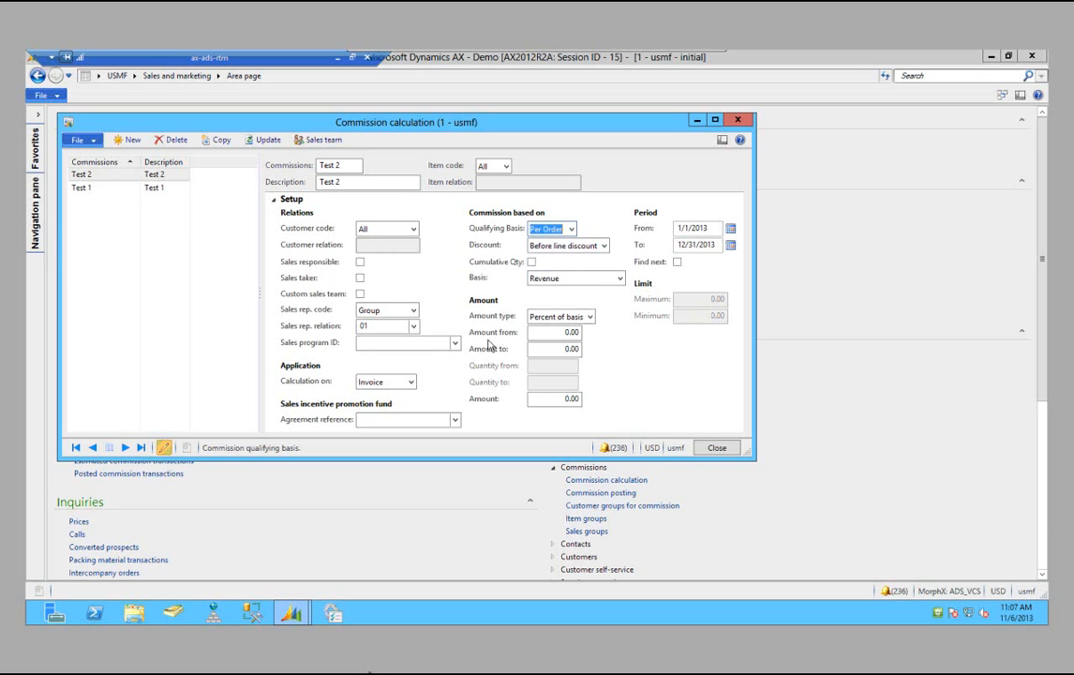
click(605, 247)
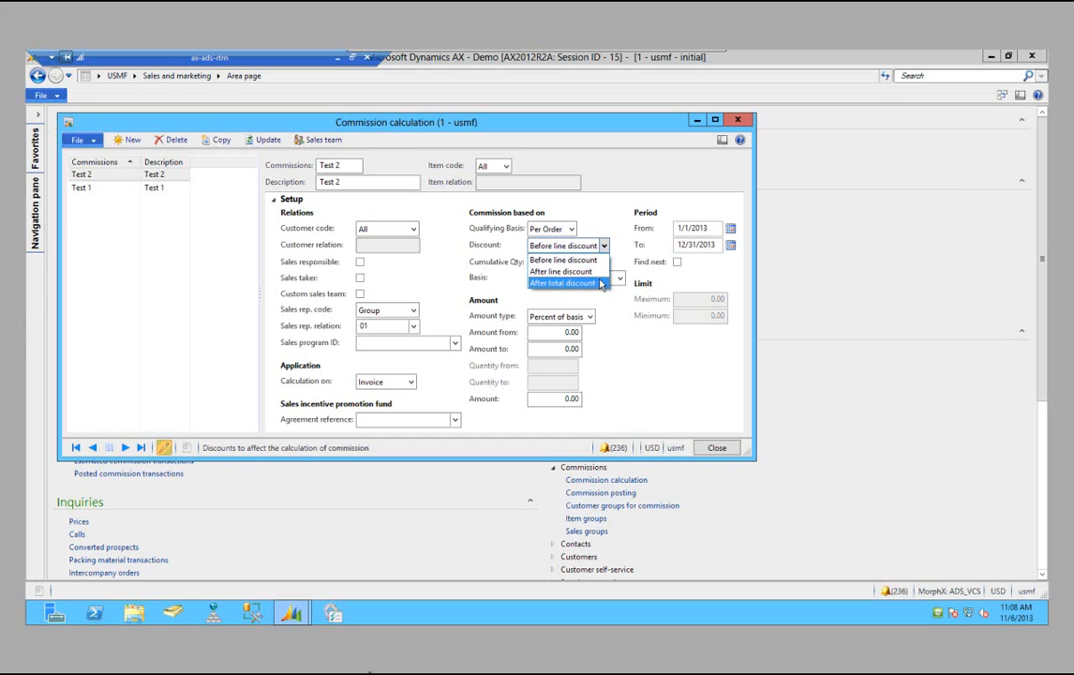
click(601, 283)
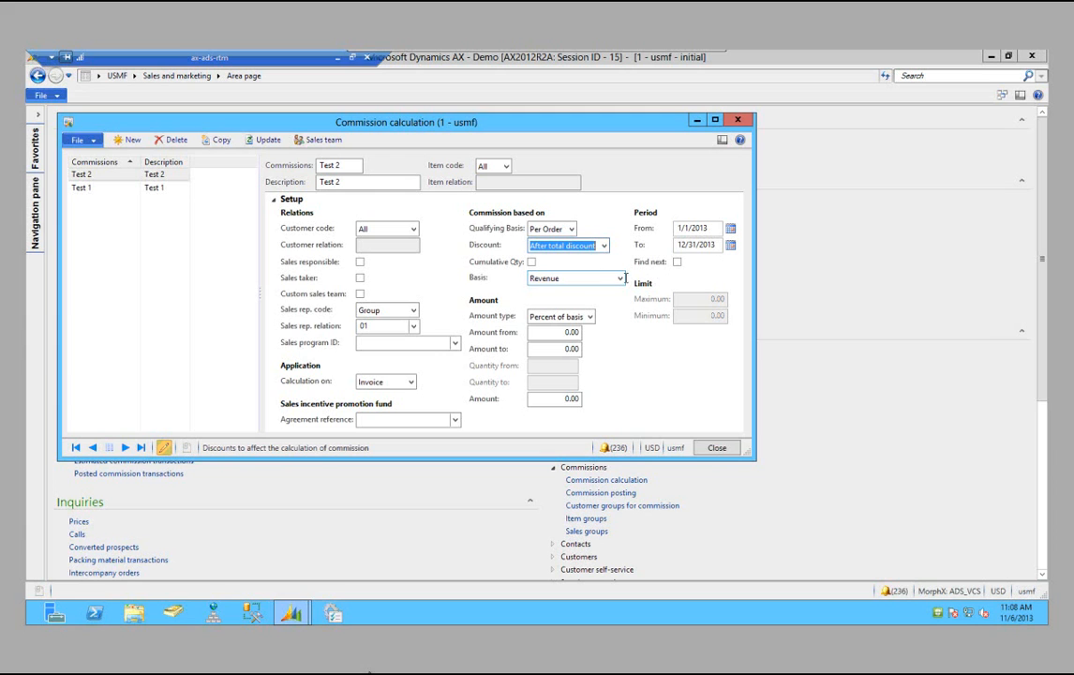
Step: Turn on cumulative quantity and set a commission amount of 5 for quantities from 5 to 10
click(531, 264)
click(532, 263)
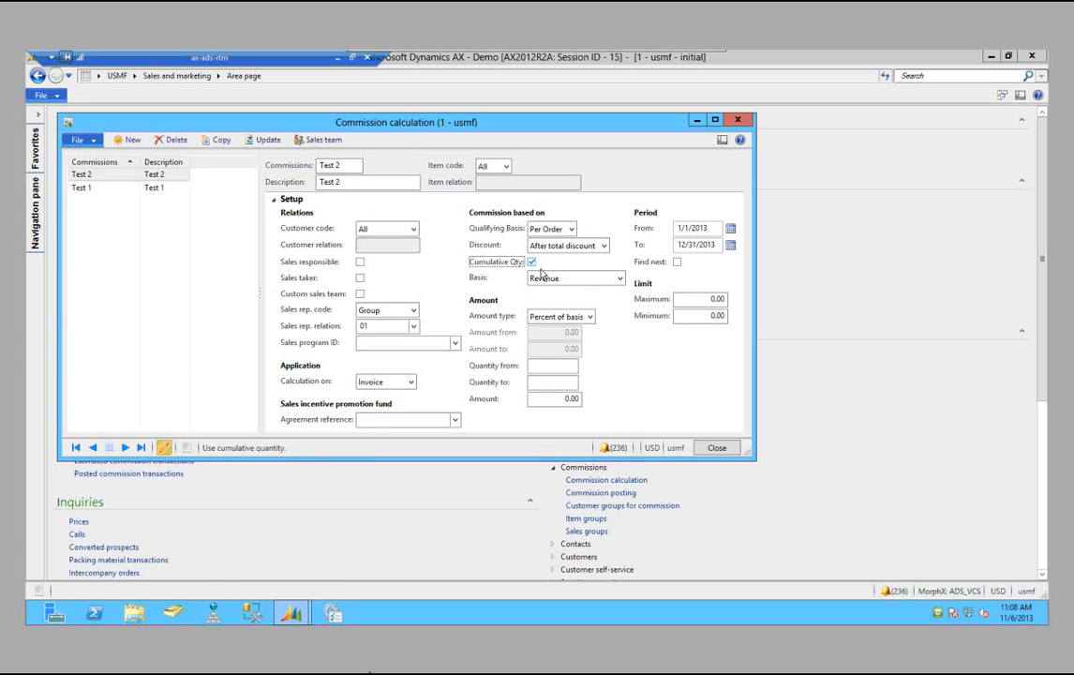
click(570, 364)
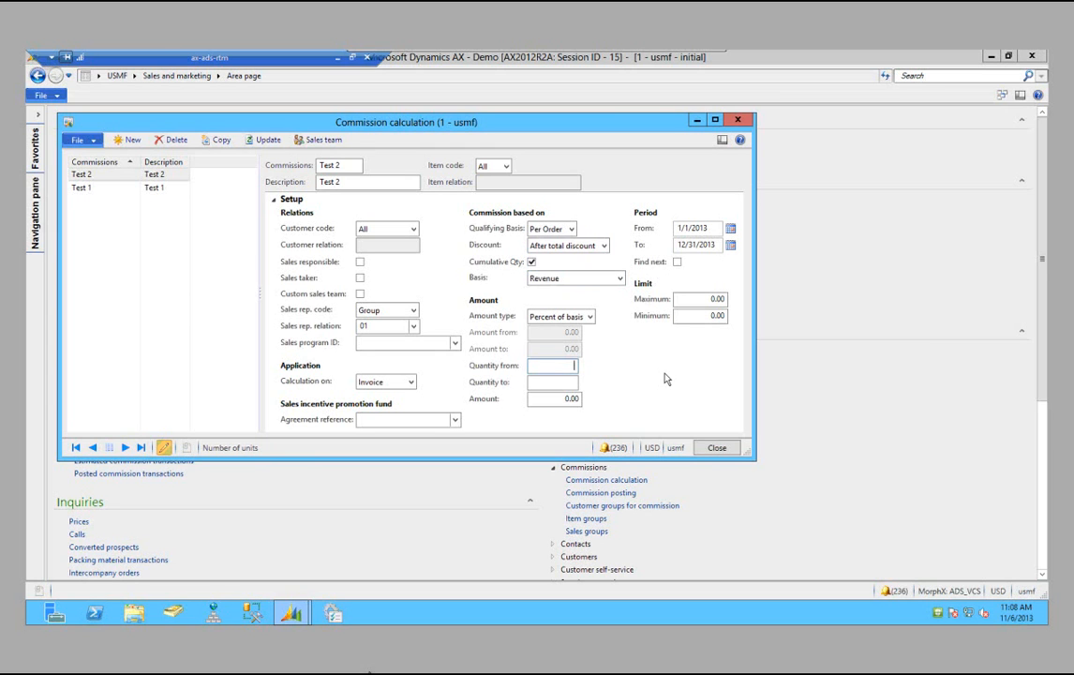
text(5)
key(Tab)
text(10)
key(Tab)
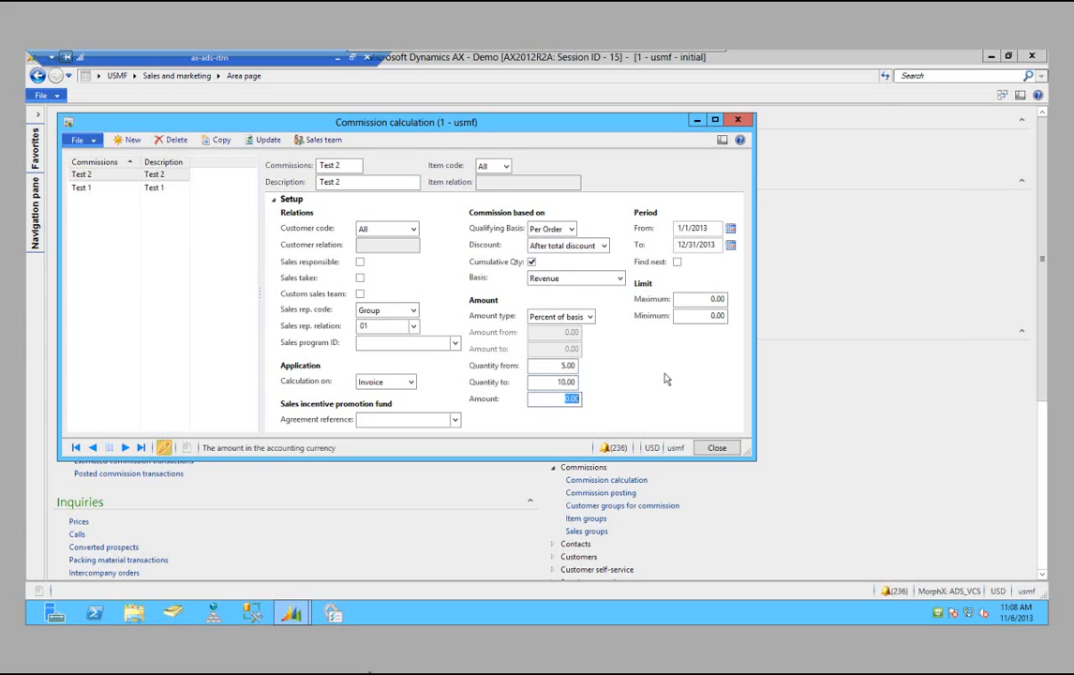
text(5)
key(Tab)
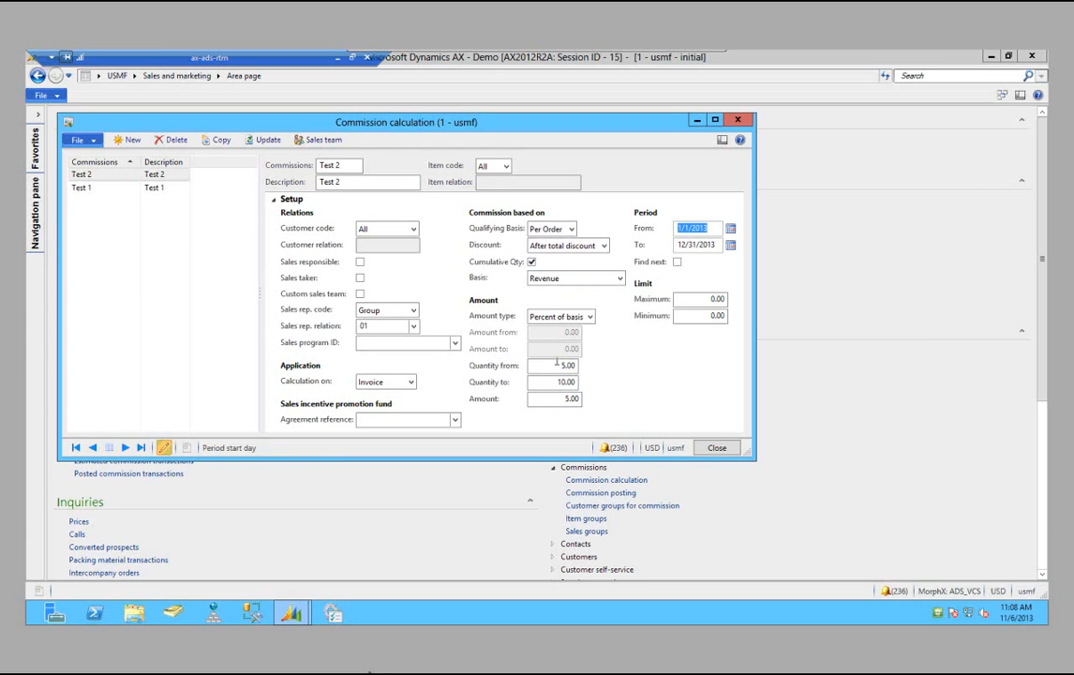
Step: Change Test 2's quantity range to run from 0 to 20
drag(555, 367, 717, 364)
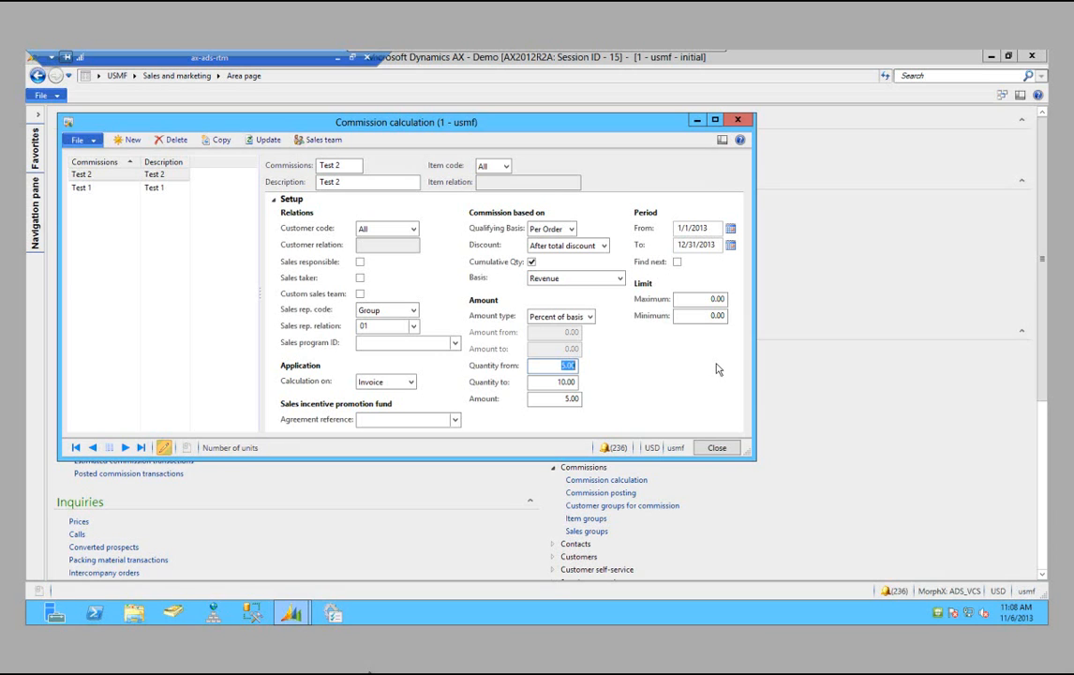
text(0)
key(Tab)
text(20)
key(Tab)
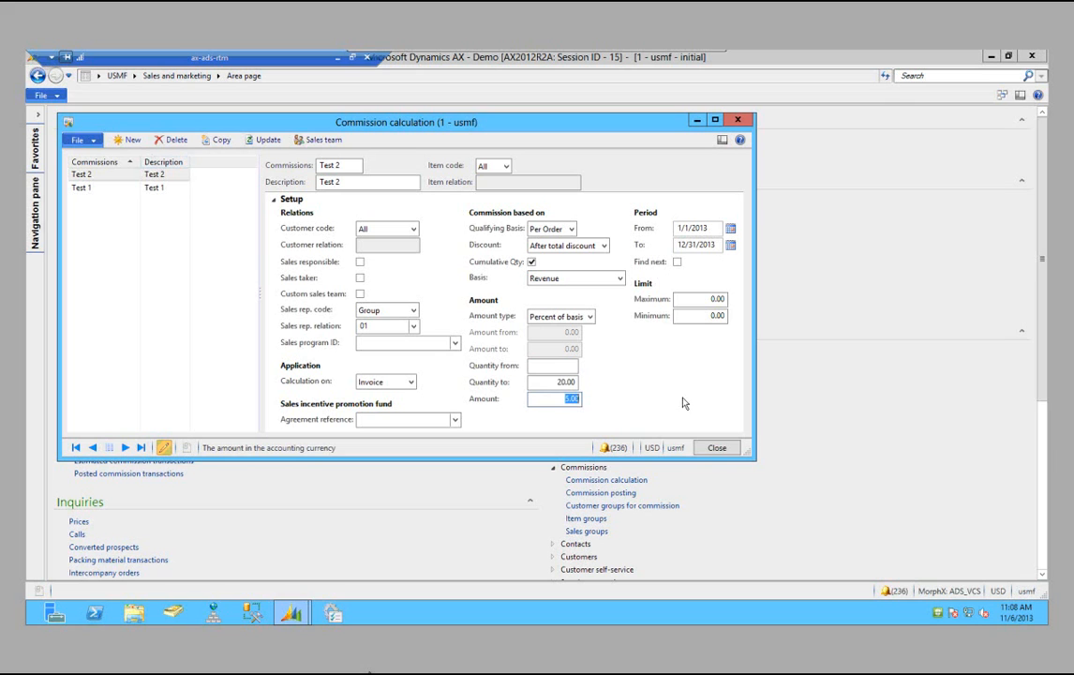
Step: Set the quantity range from 21 to 50 with an amount of 7, and turn cumulative quantity back off
click(570, 366)
text(21)
key(Tab)
text(50)
key(Tab)
text(7)
key(Tab)
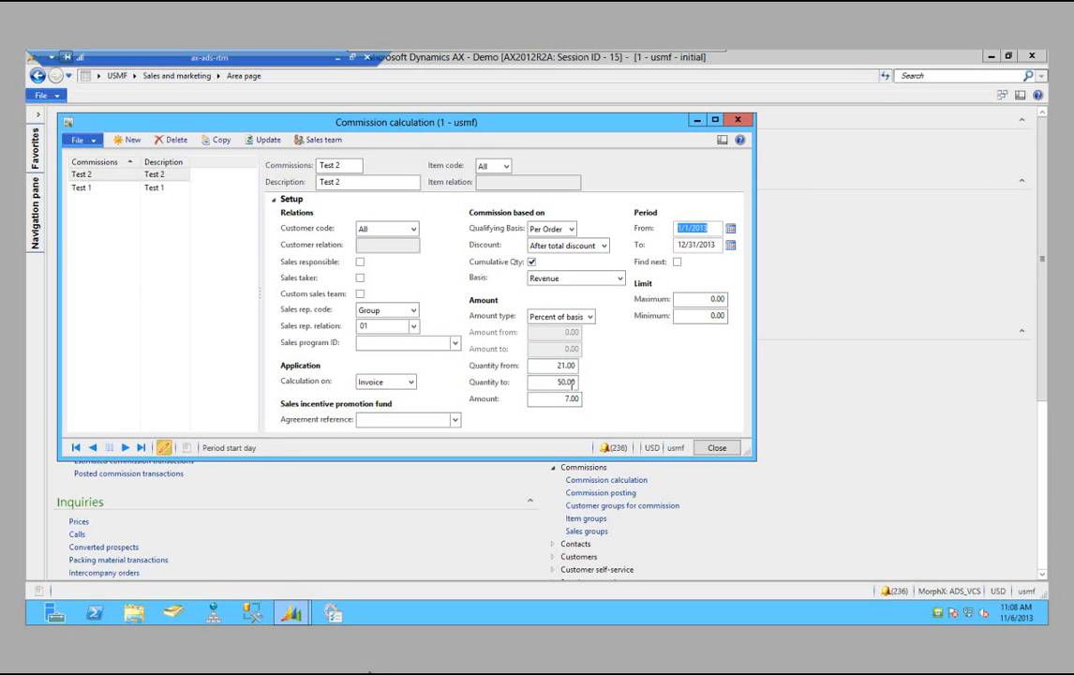
click(531, 263)
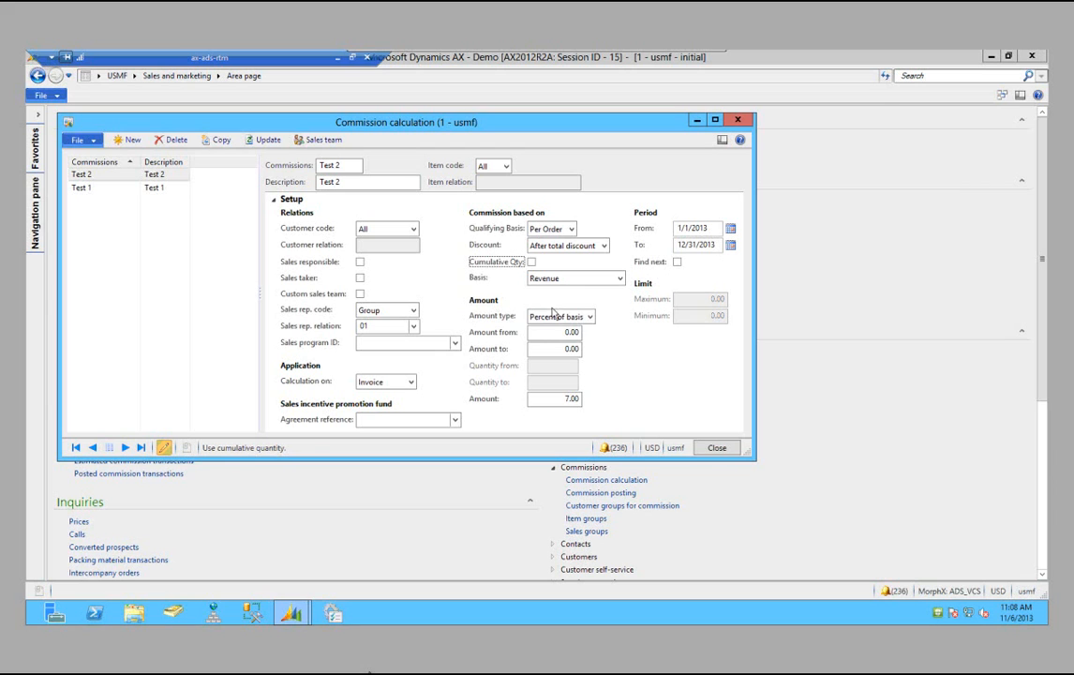
Step: Keep Revenue as the basis and try Per unit as the amount type before restoring Percent of basis
click(620, 279)
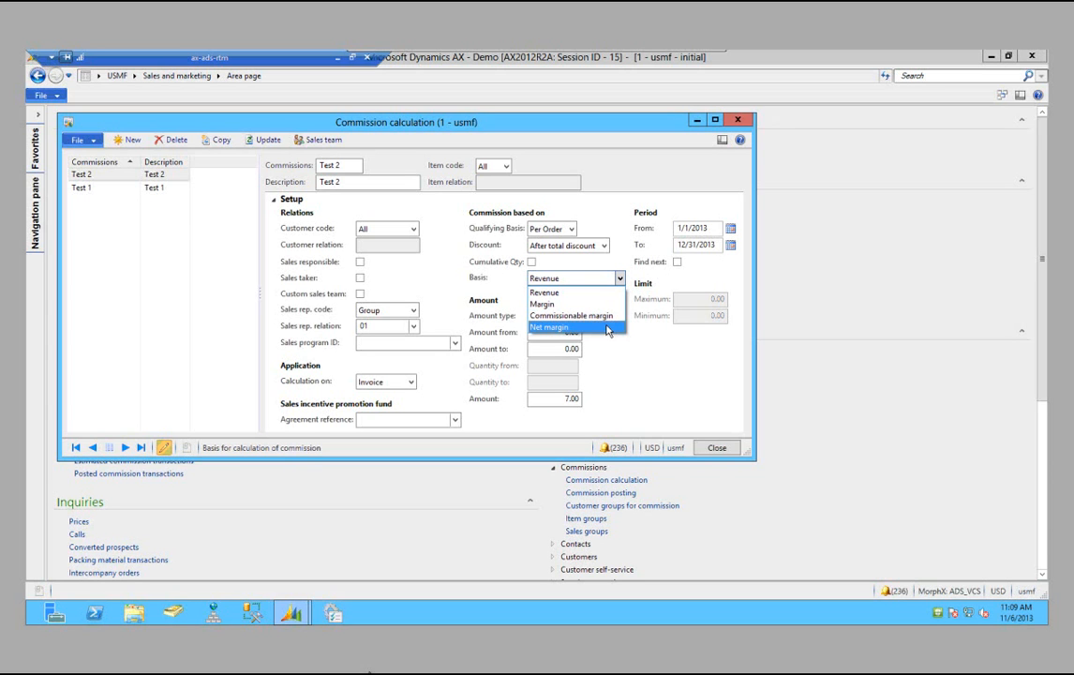
click(591, 293)
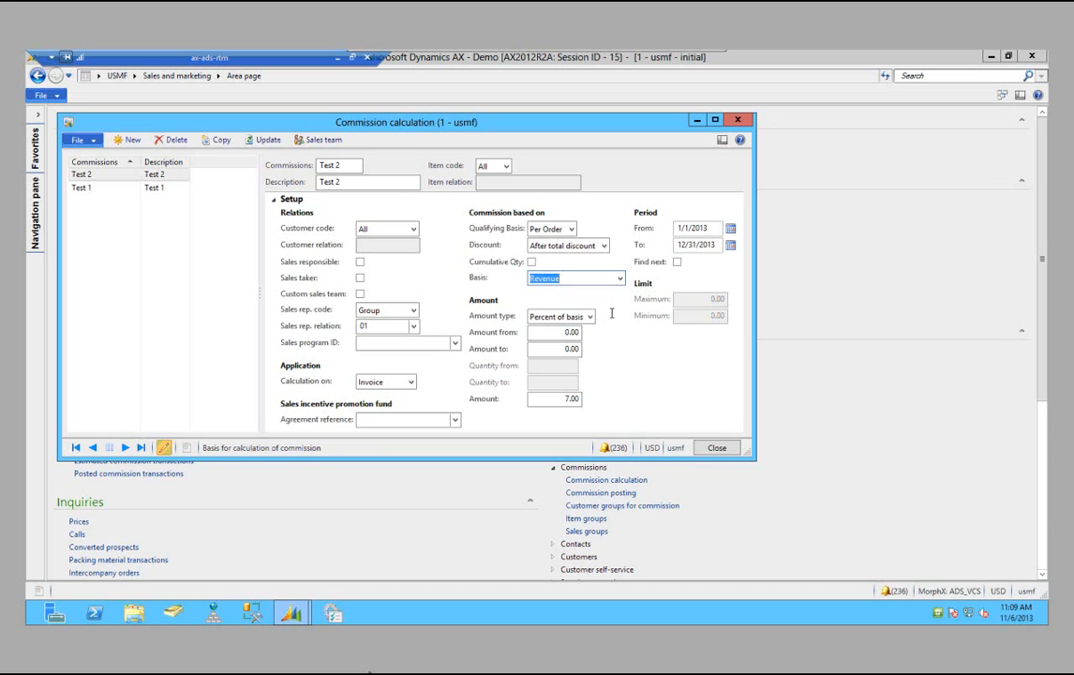
click(589, 317)
click(591, 316)
click(590, 316)
click(565, 341)
click(590, 316)
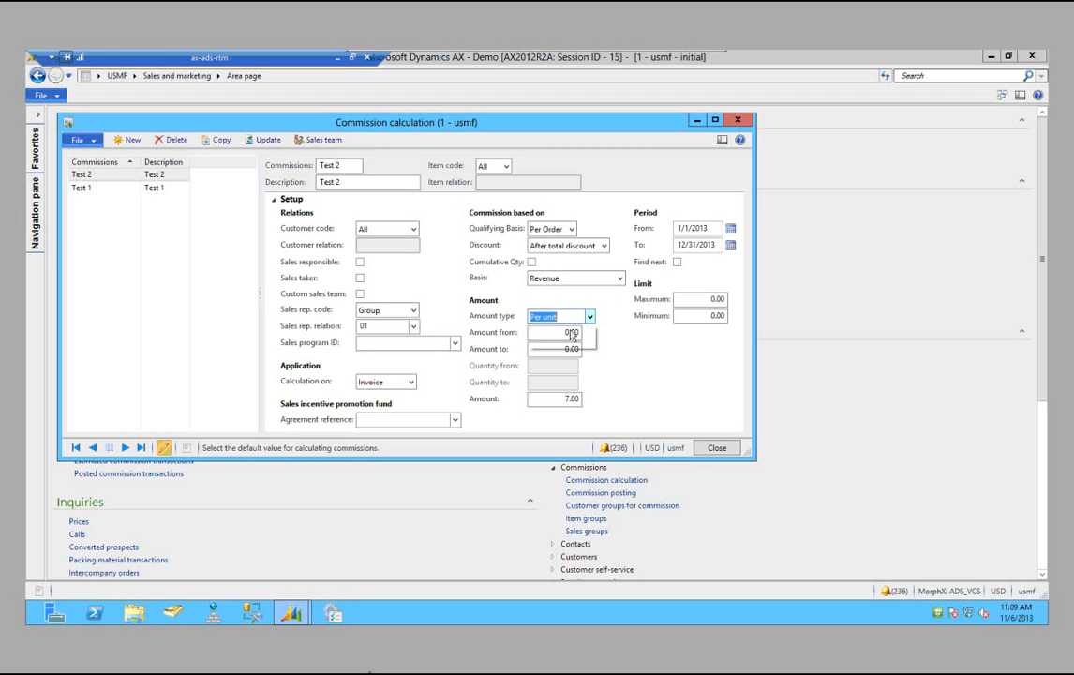
click(545, 332)
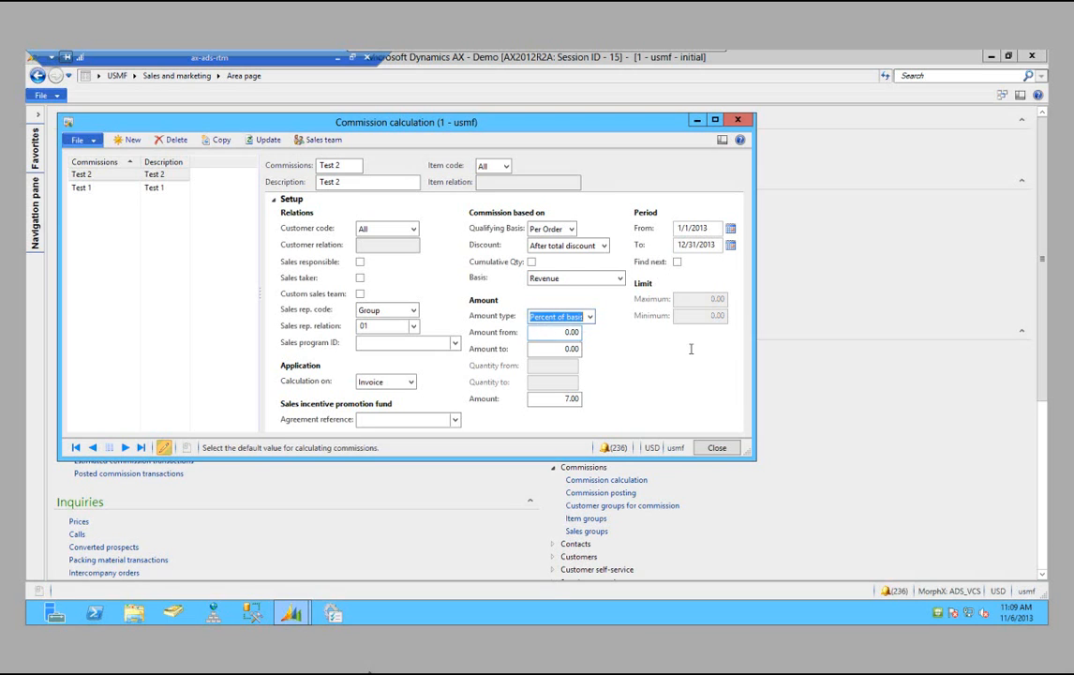
Step: Set the upper amount limit to 1,000,000 with a commission amount of 3, leaving the lower limit at zero
key(Tab)
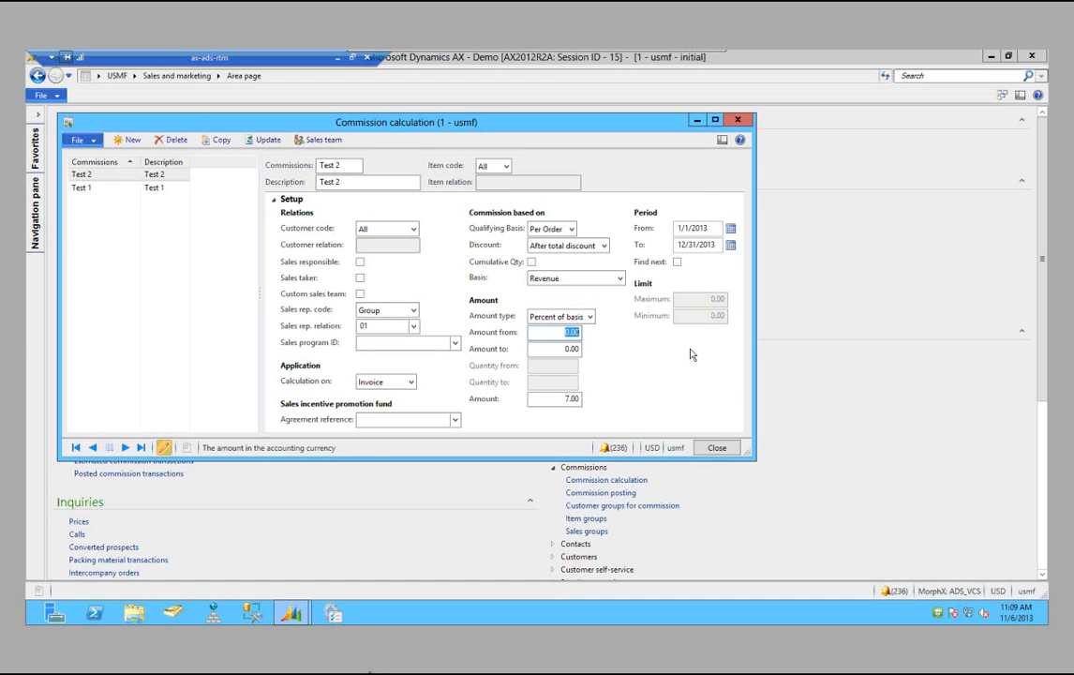
key(Tab)
text(1000000)
key(Tab)
text(3)
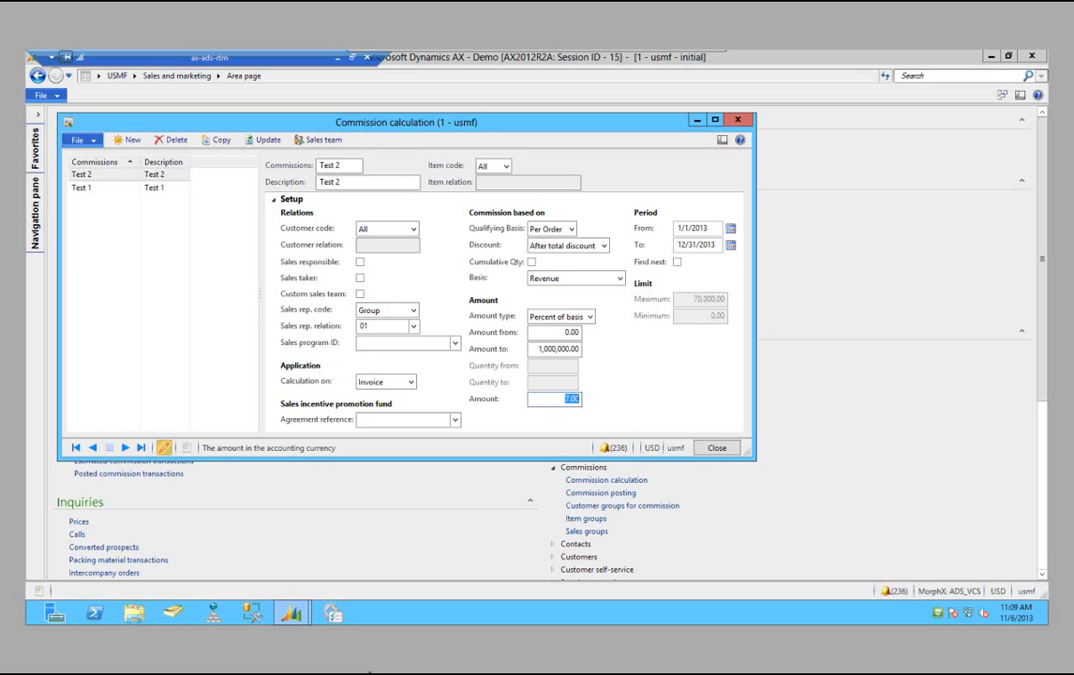
key(Tab)
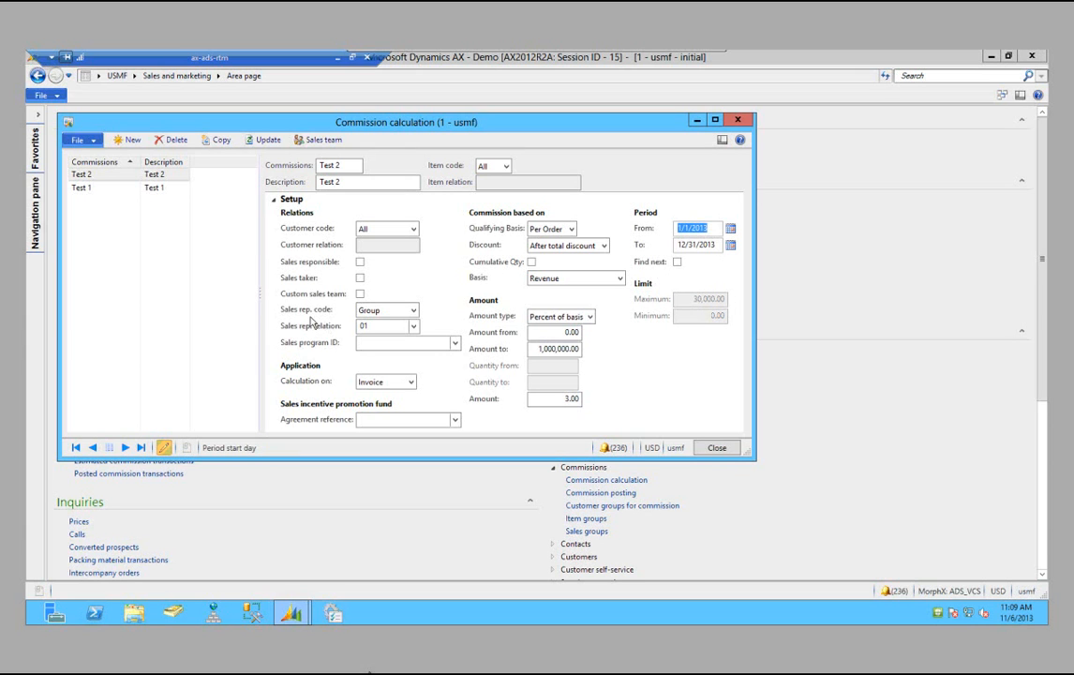
Step: Set Test 2's amount range from 1,000,000.00 to 3,000,000
click(544, 352)
key(BackSpace)
click(550, 333)
text(1000000.00)
key(Tab)
text(3000)
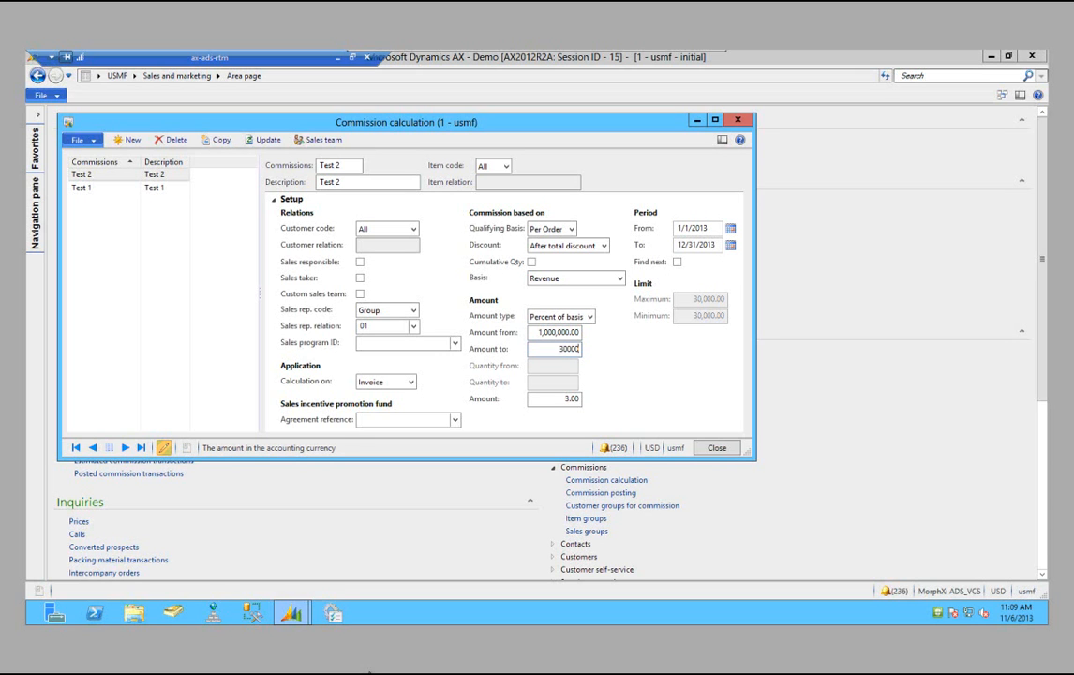
text(000)
Step: Adjust the lower amount limit to 1,000,000.01 and set the commission amount to 5
click(582, 333)
key(BackSpace)
text(1)
key(Tab)
key(Tab)
text(5)
key(Tab)
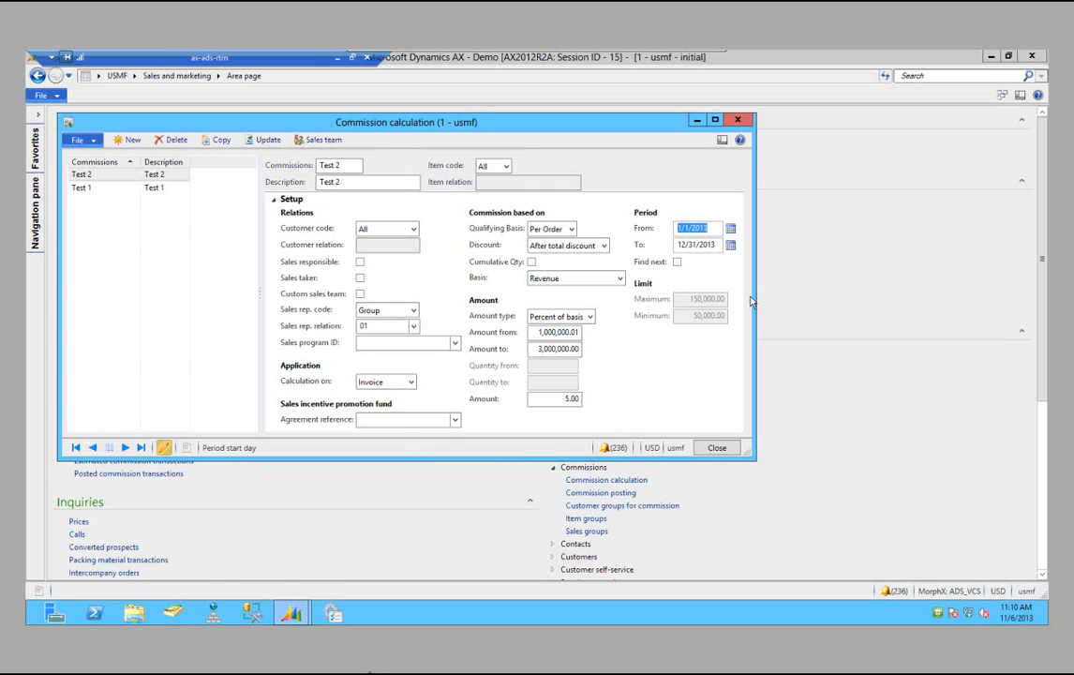
Step: Set Test 2's commission amount to 1 and turn on Find next for the period
click(562, 399)
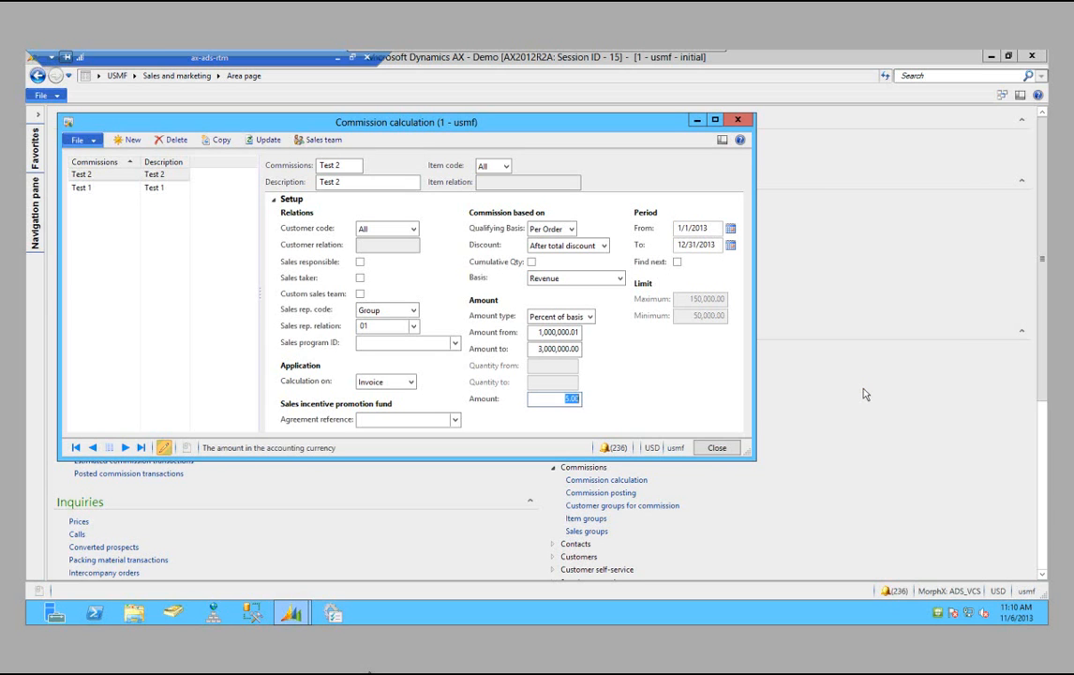
text(1)
key(Tab)
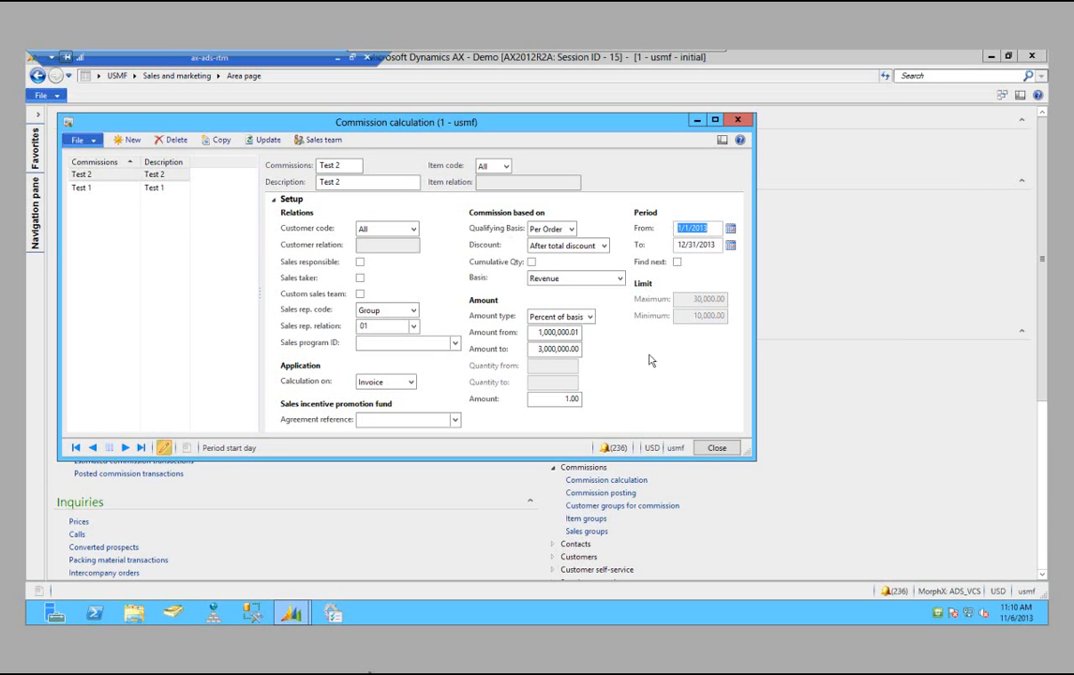
click(678, 264)
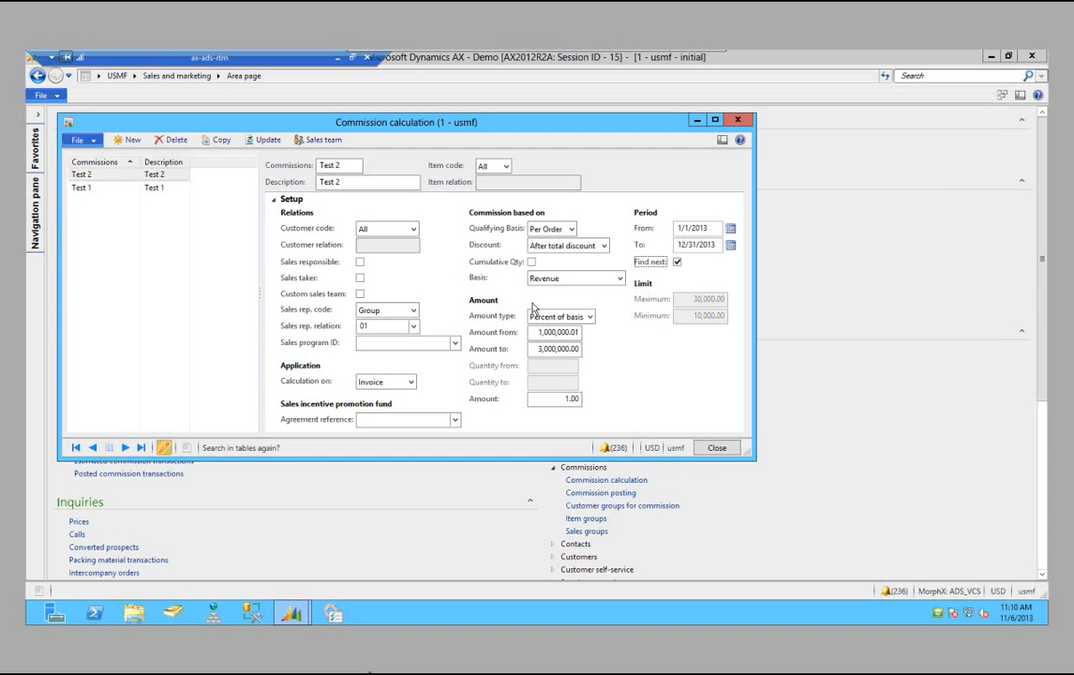
click(677, 262)
click(677, 264)
Step: Set Test 2's commission amount to 2
click(581, 398)
text(2)
key(Tab)
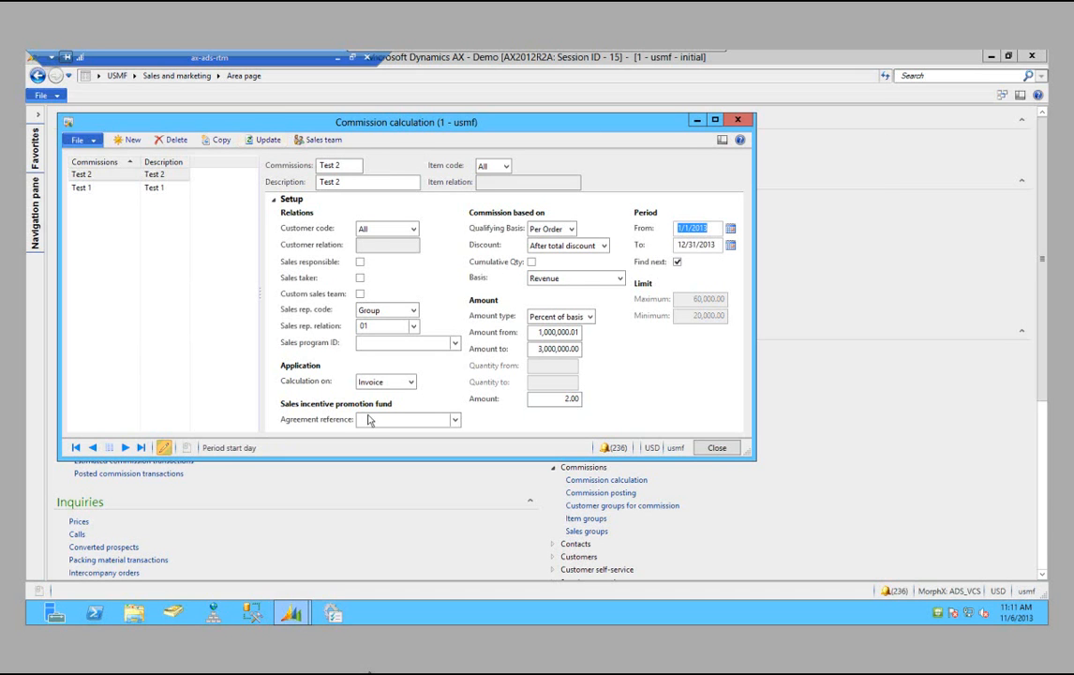
Step: Try to update Test 2's commission for 1/1/2014 to 12/31/2014 with an amount of 2
click(250, 143)
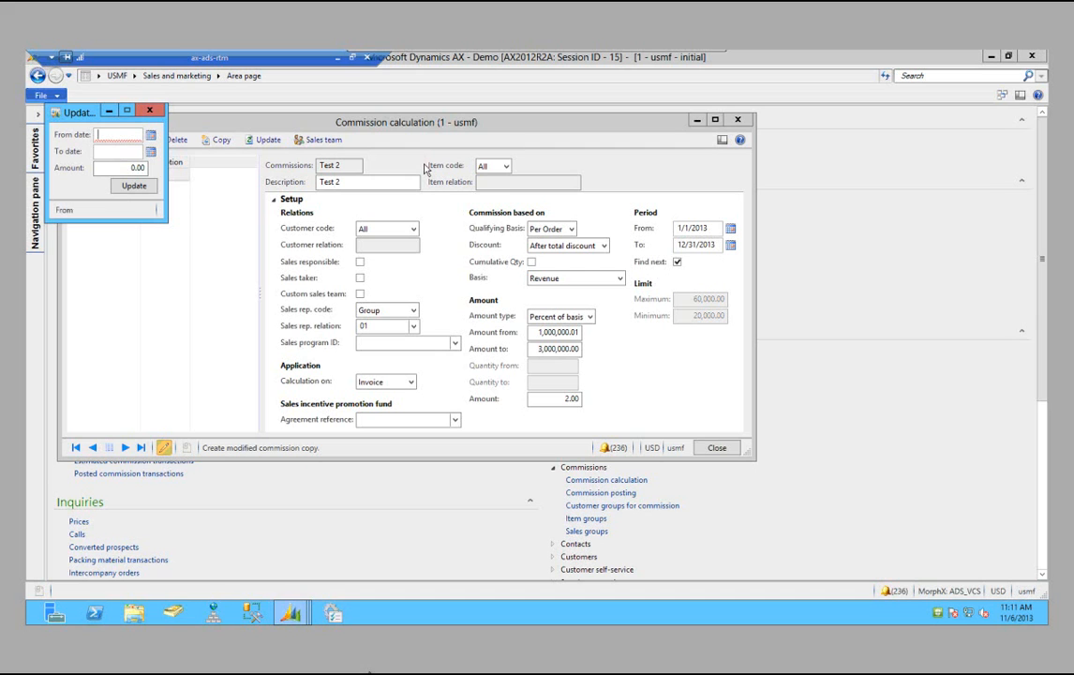
text(1/1/14)
key(Tab)
text(12/31/2014)
key(Tab)
text(2)
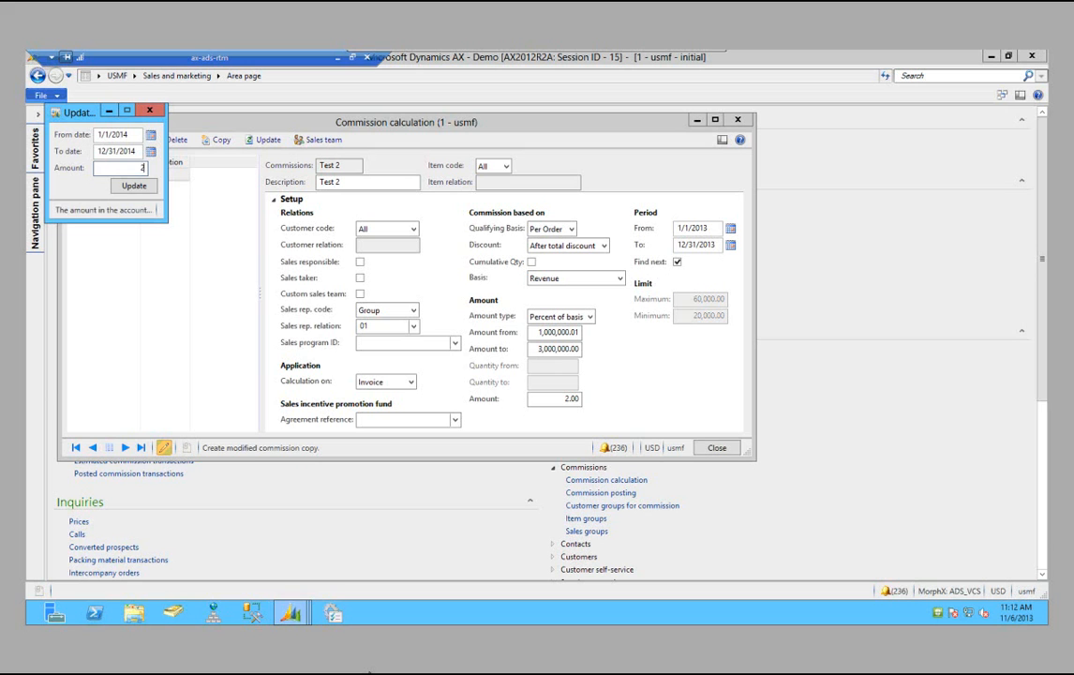
click(126, 190)
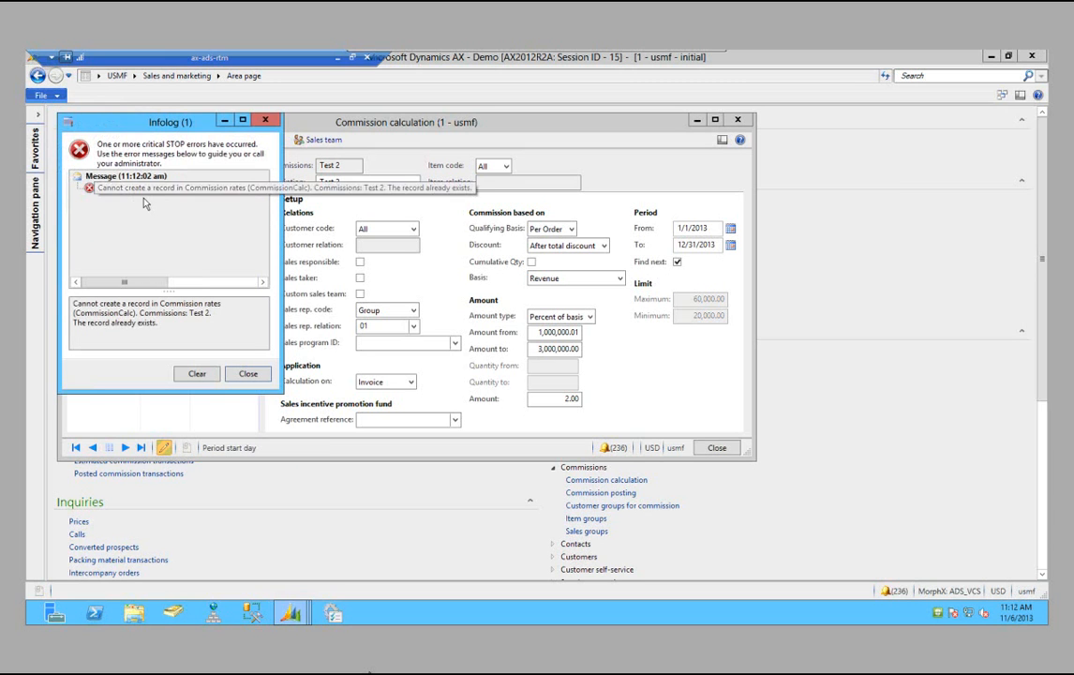
click(249, 374)
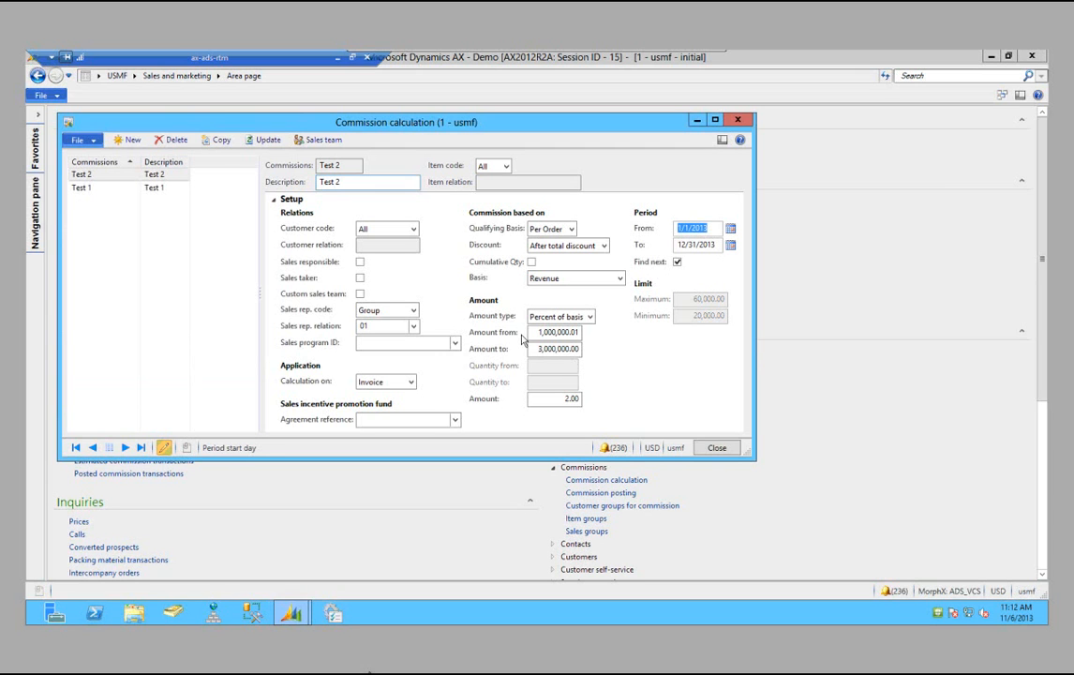
Step: Copy the Test 2 commission calculation and enter Test 3 as the copy's commission name and description
click(214, 142)
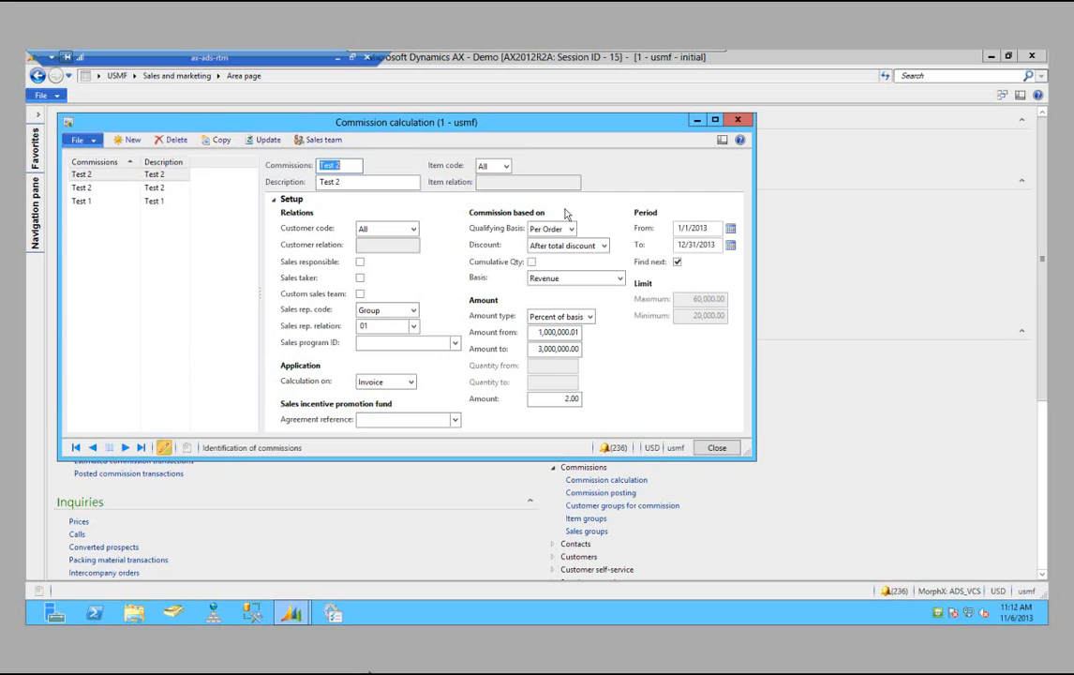
click(349, 164)
text(3)
key(Tab)
text(Test 3)
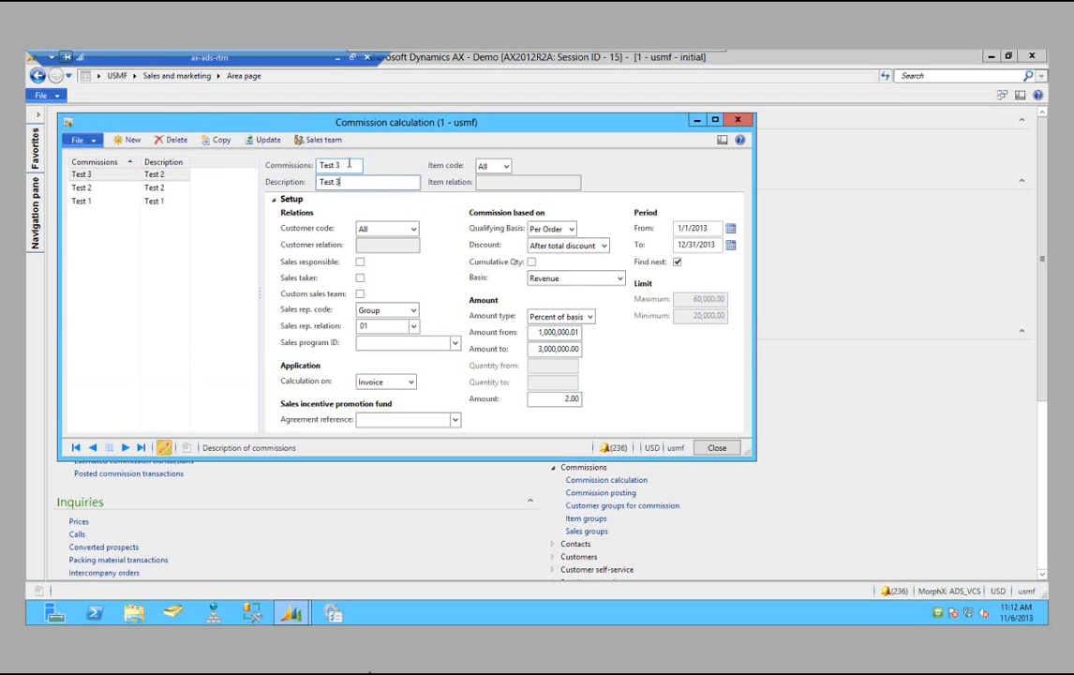
key(Tab)
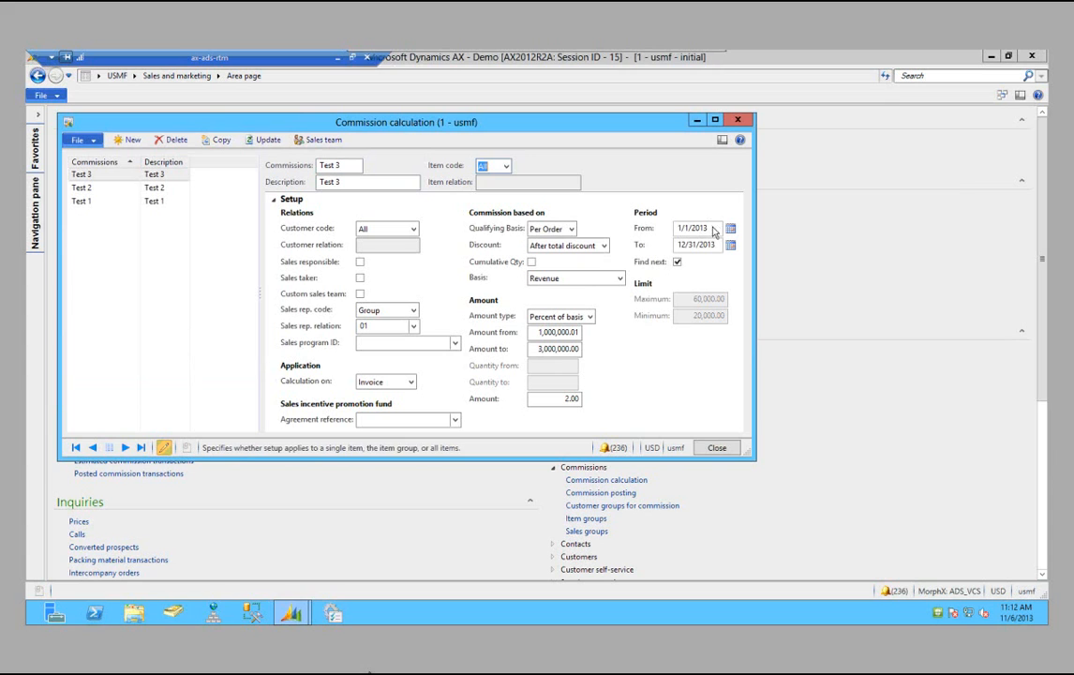
Step: Set Test 3's period from 1/1/2014 to 12/31/2014
drag(717, 229, 694, 227)
text(2014)
key(Tab)
text(12/31/2014)
key(Tab)
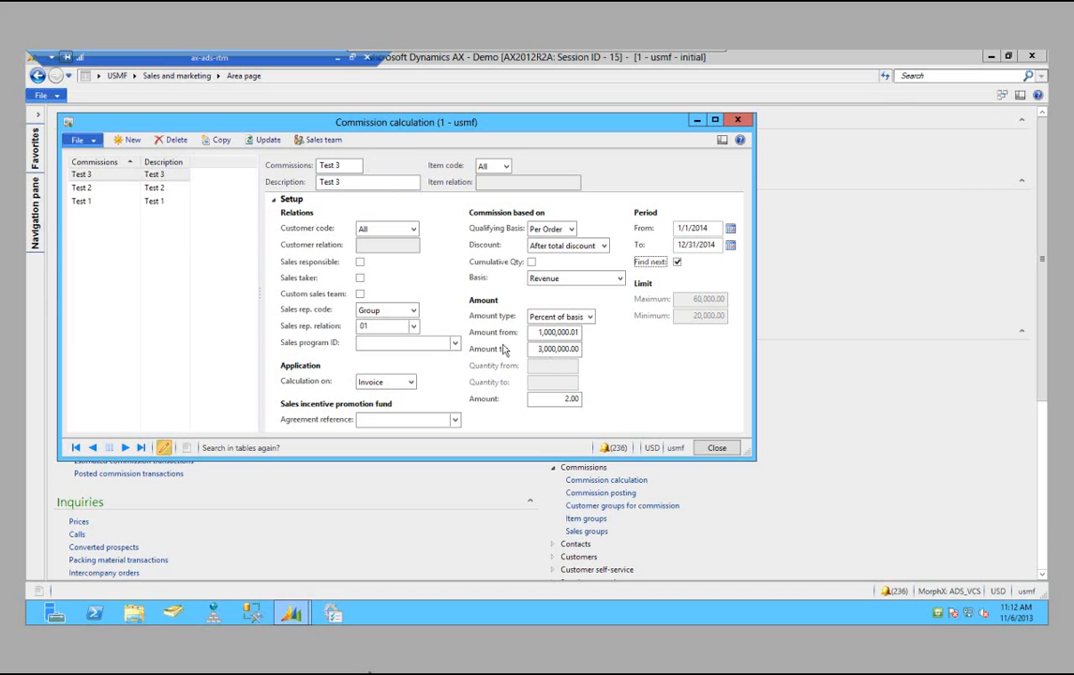
Step: Set the starting amount of Test 2's commission range to 0
click(115, 176)
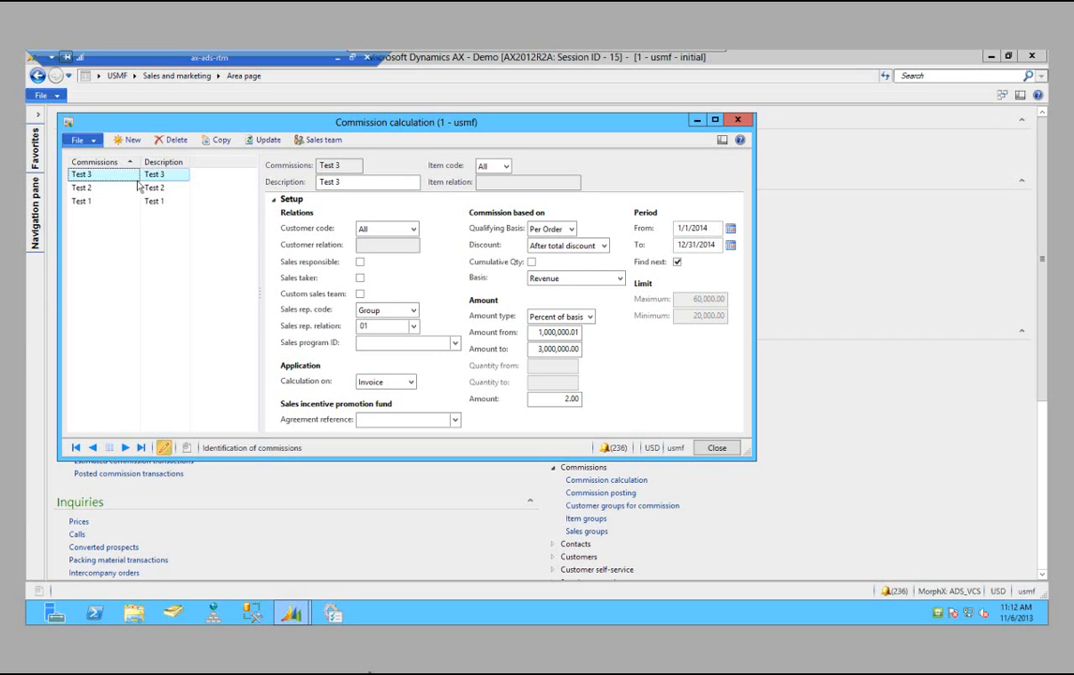
click(115, 189)
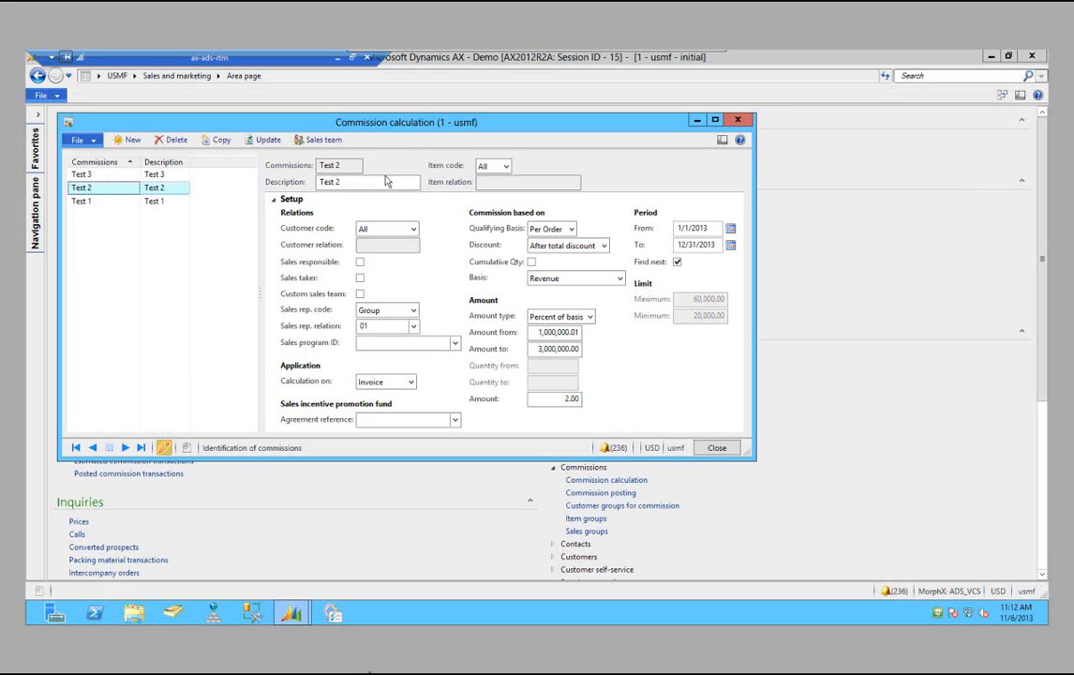
drag(536, 333, 883, 343)
text(0)
key(Tab)
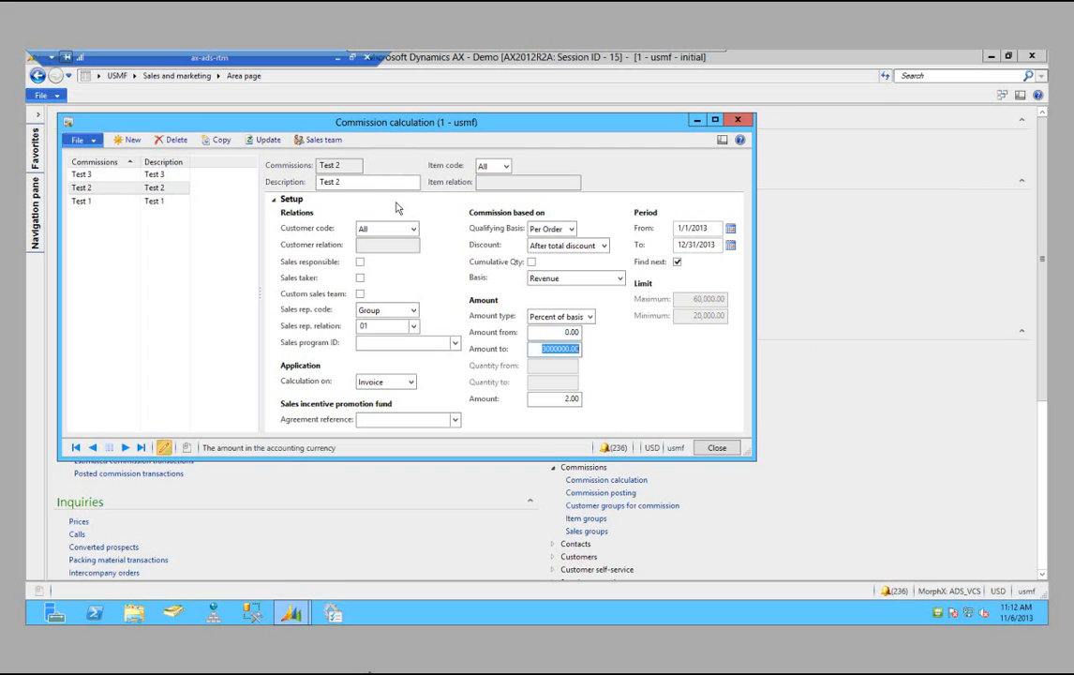
Step: Make Test 2's commission calculation apply to a custom sales team
click(359, 261)
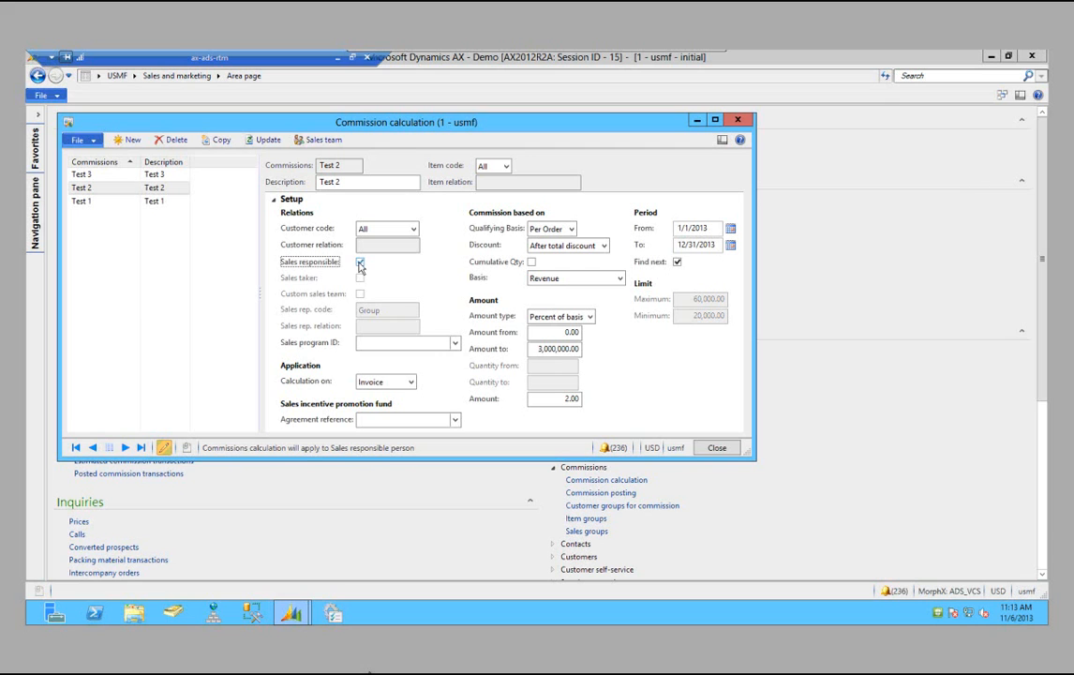
click(360, 262)
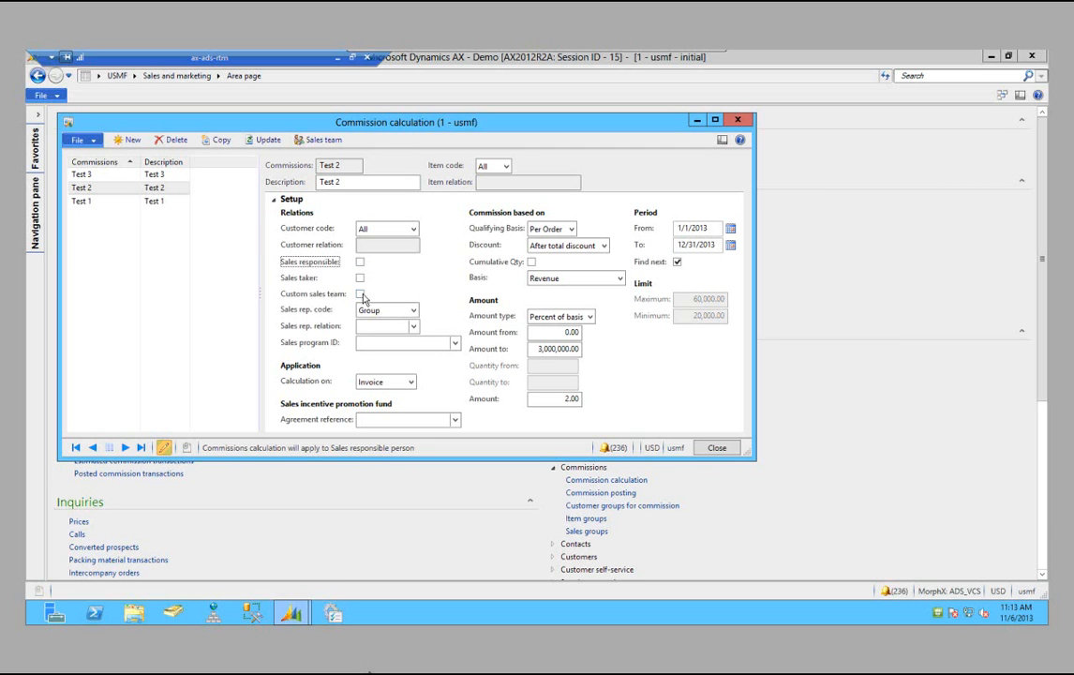
click(360, 293)
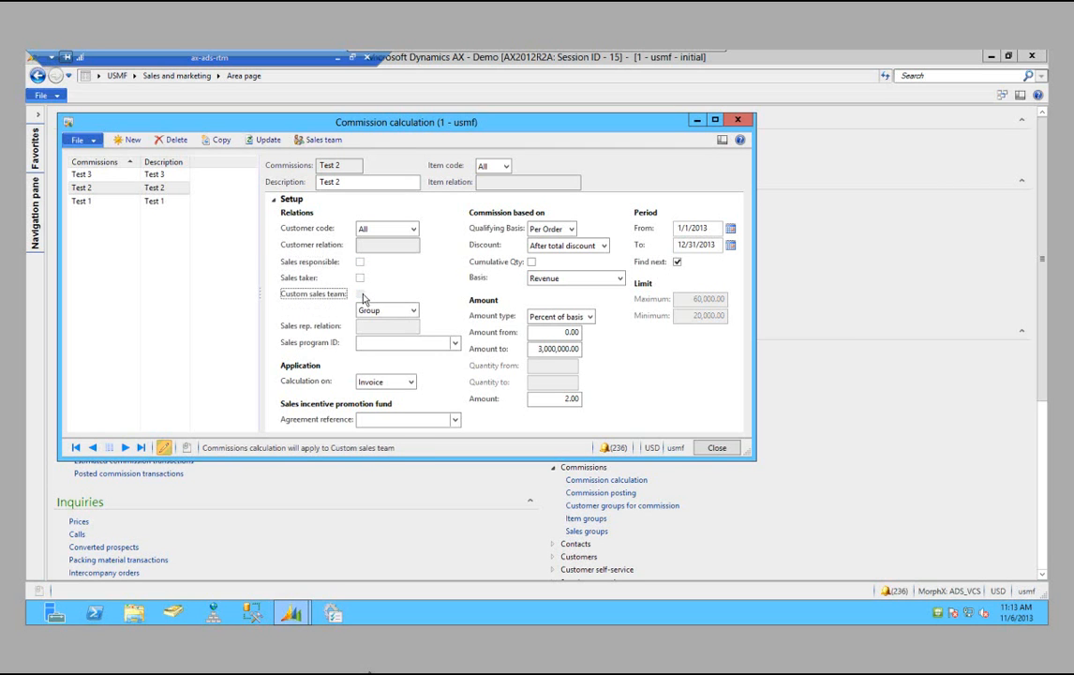
Step: Open Test 2's sales team and add a first person from the name lookup as a member
click(323, 140)
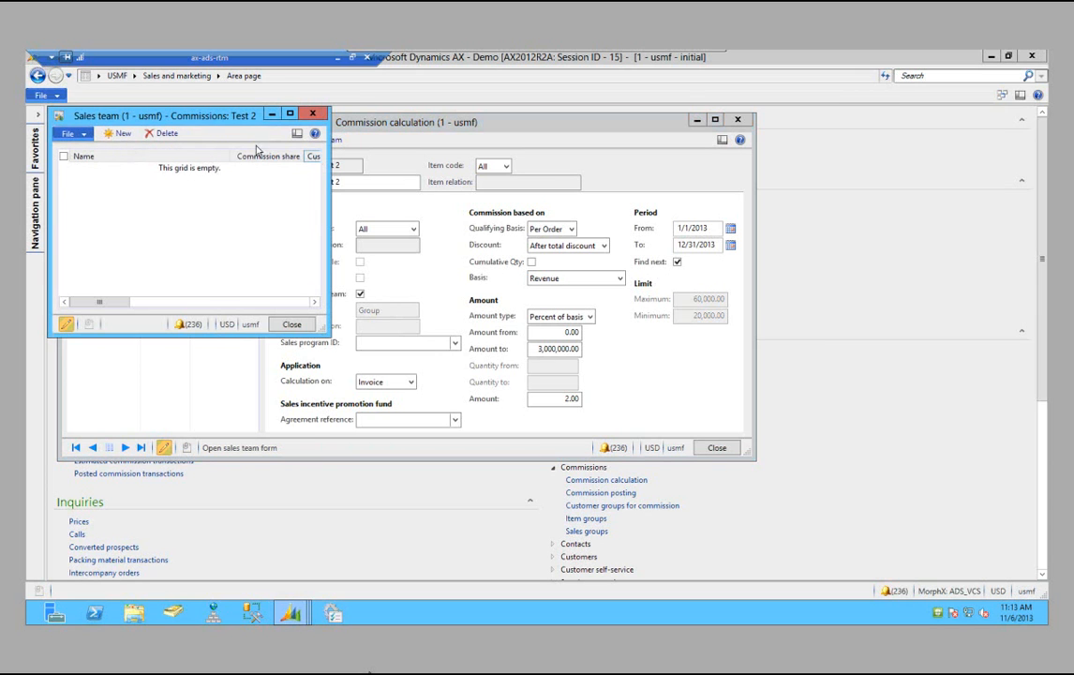
click(119, 134)
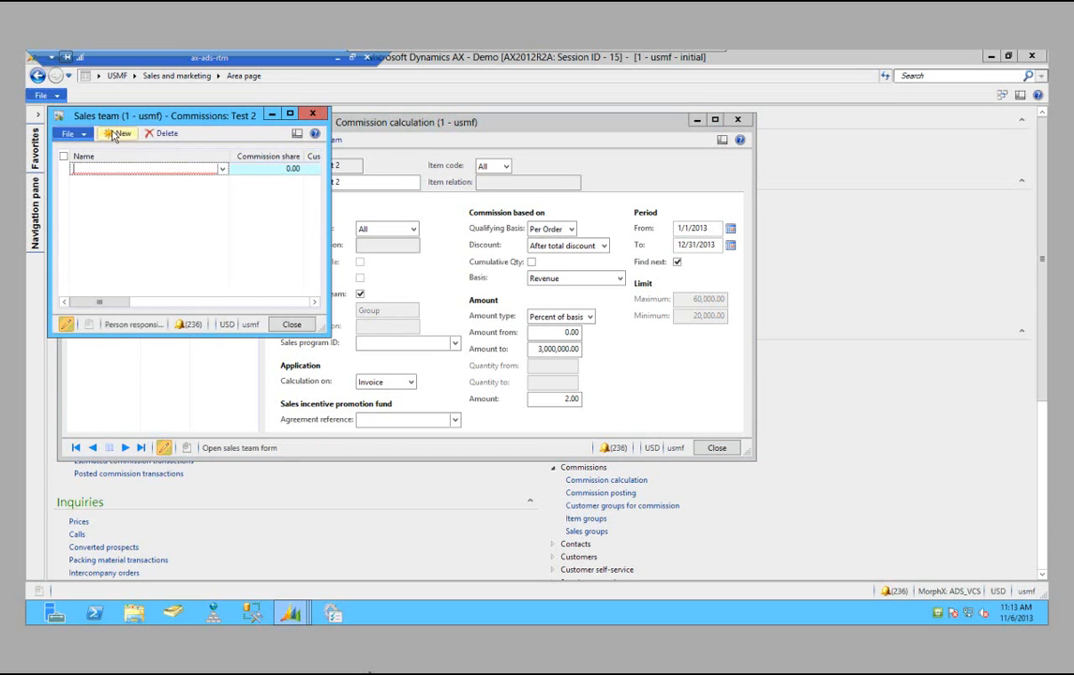
drag(220, 120, 590, 210)
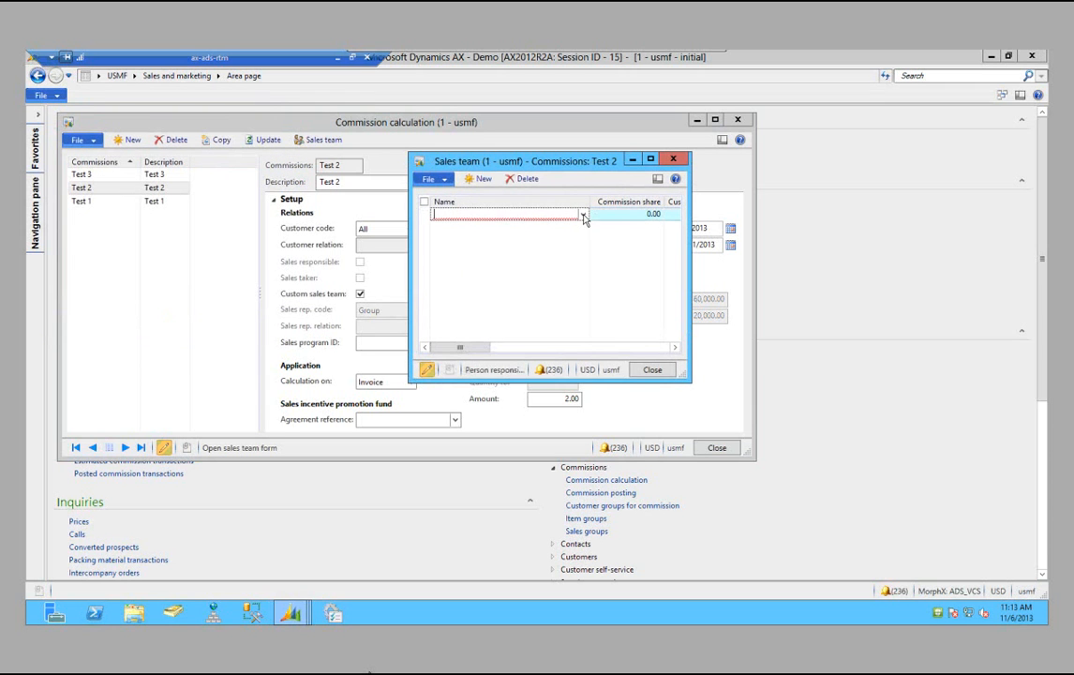
click(583, 214)
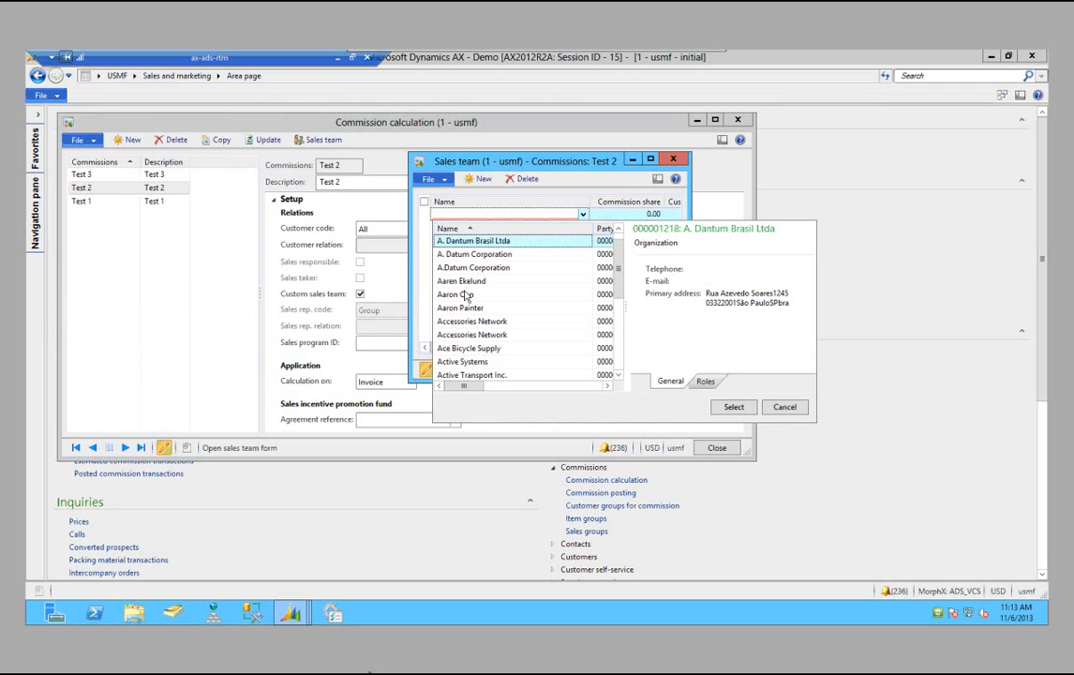
click(468, 295)
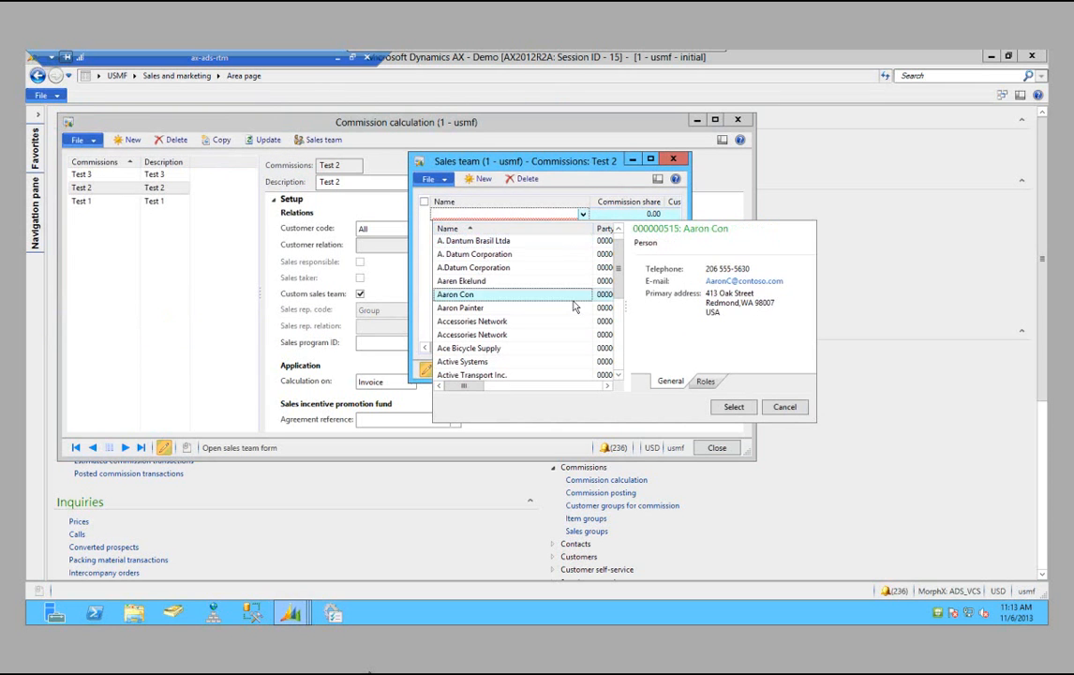
click(743, 408)
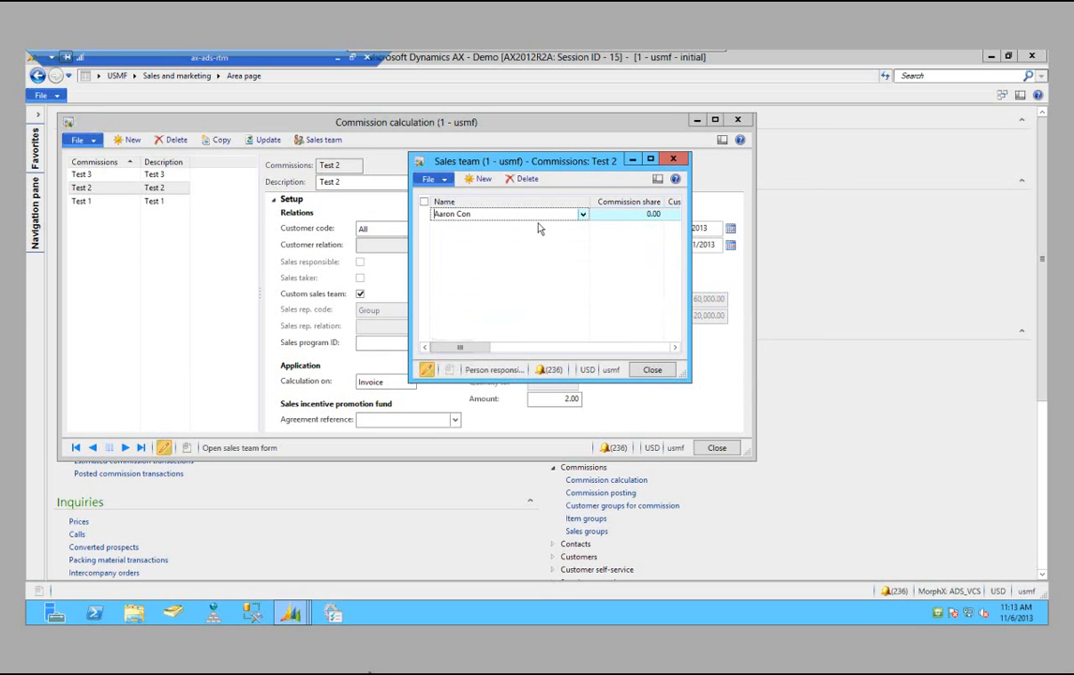
Step: Add a second person to Test 2's sales team
click(479, 178)
click(583, 214)
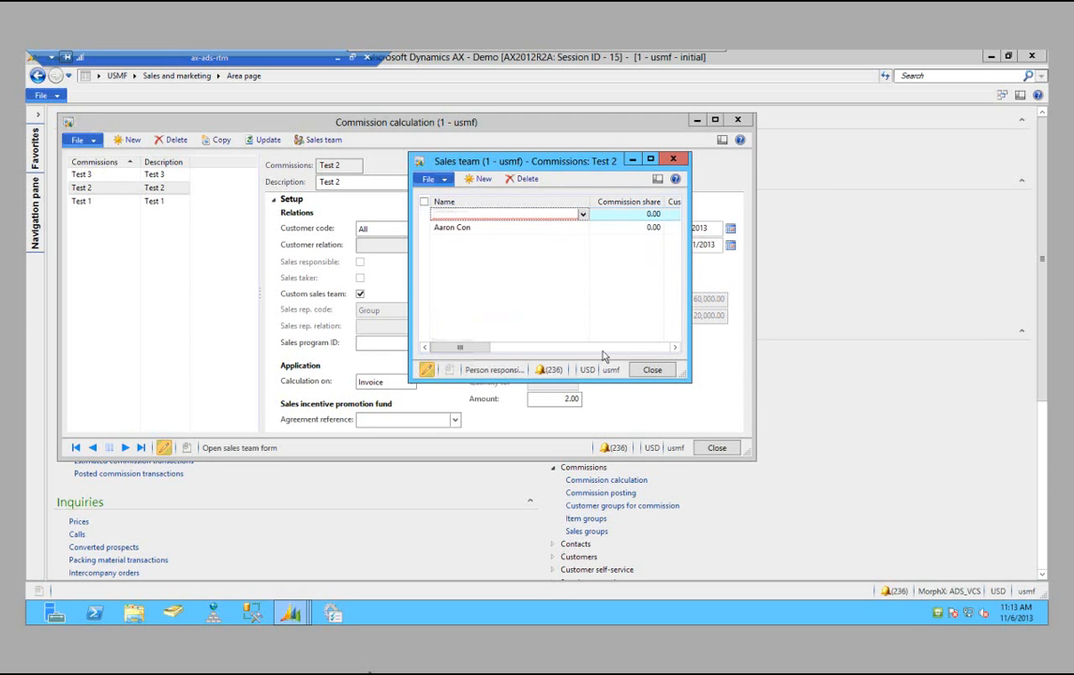
click(618, 376)
click(618, 376)
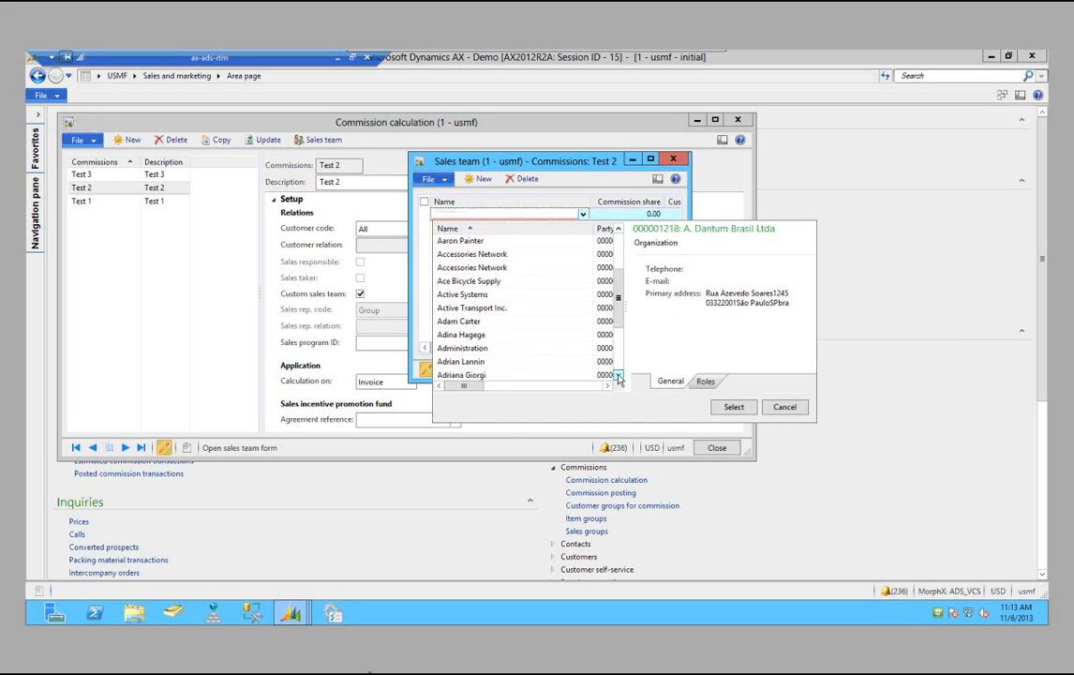
click(511, 321)
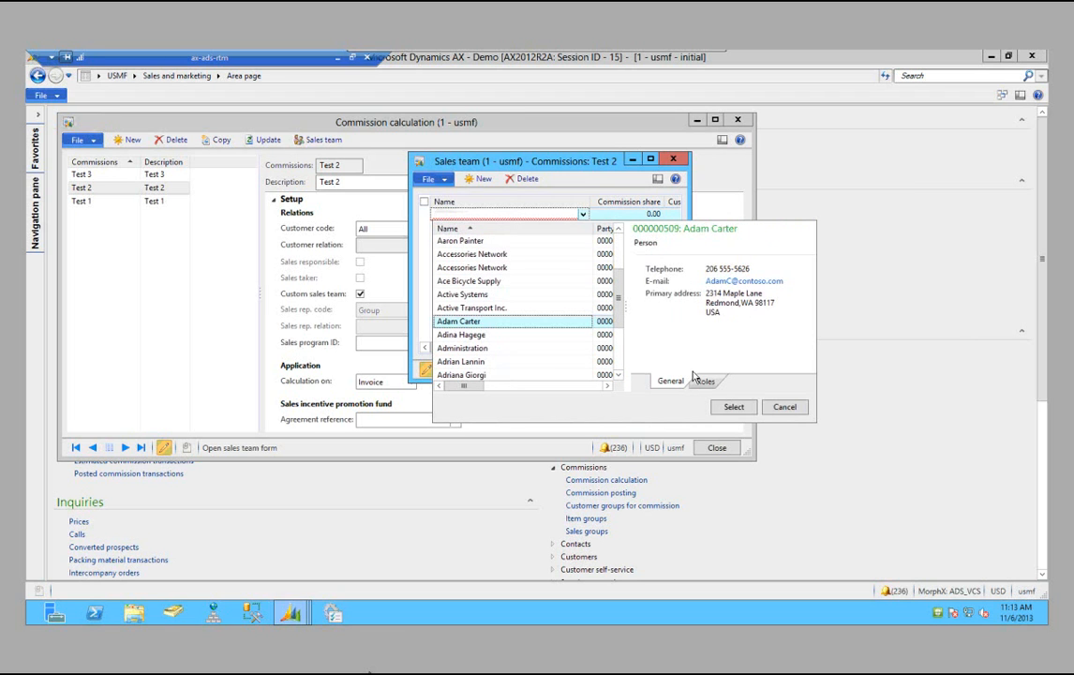
click(732, 407)
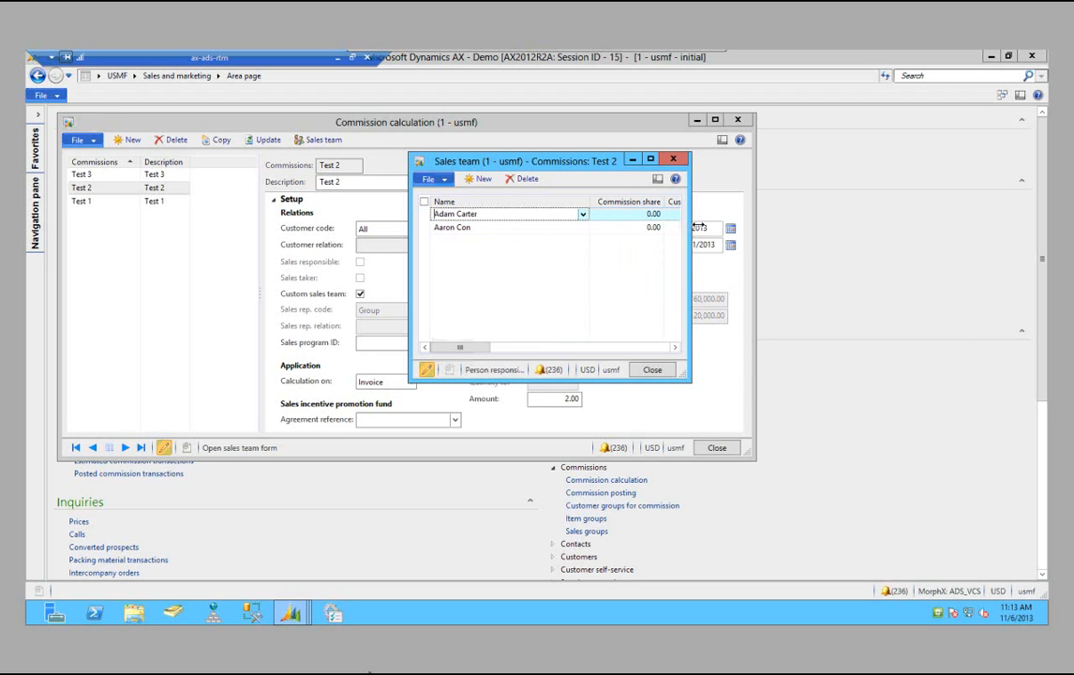
Step: Set the commission share to 50 for each of the two sales team members and review the saved team
drag(691, 228, 956, 222)
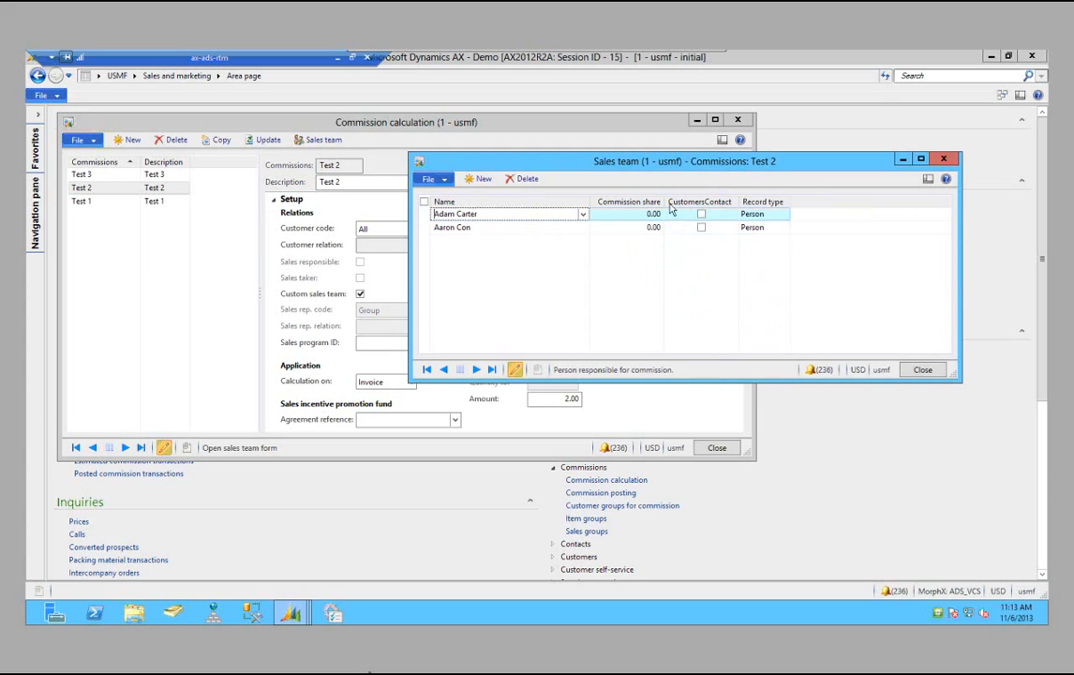
click(637, 215)
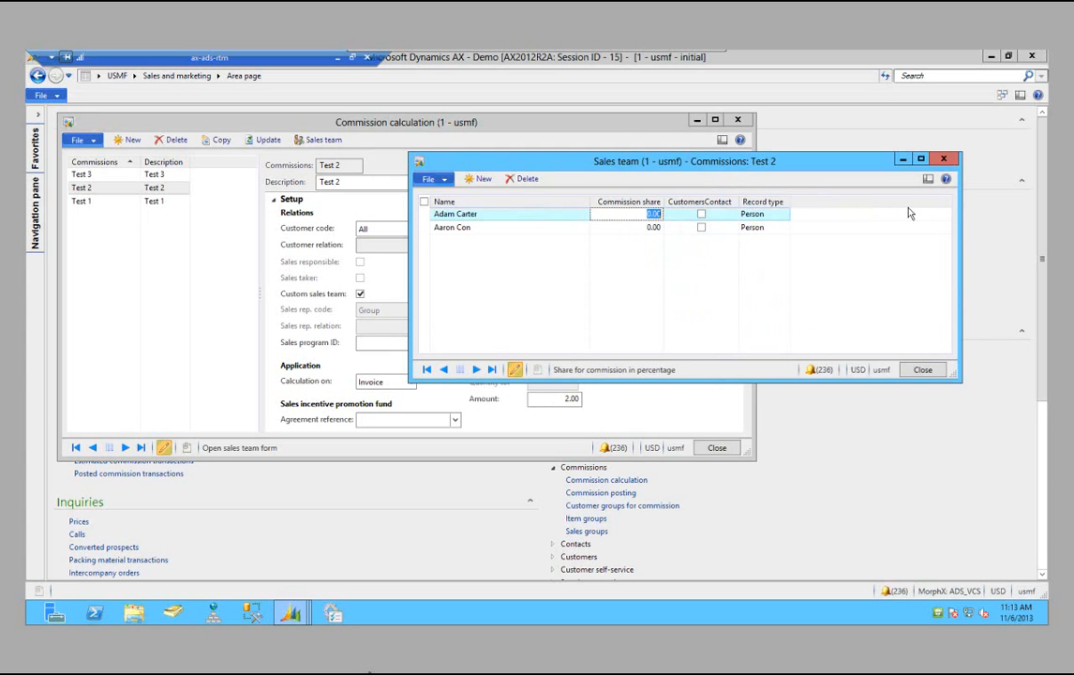
text(50)
key(Tab)
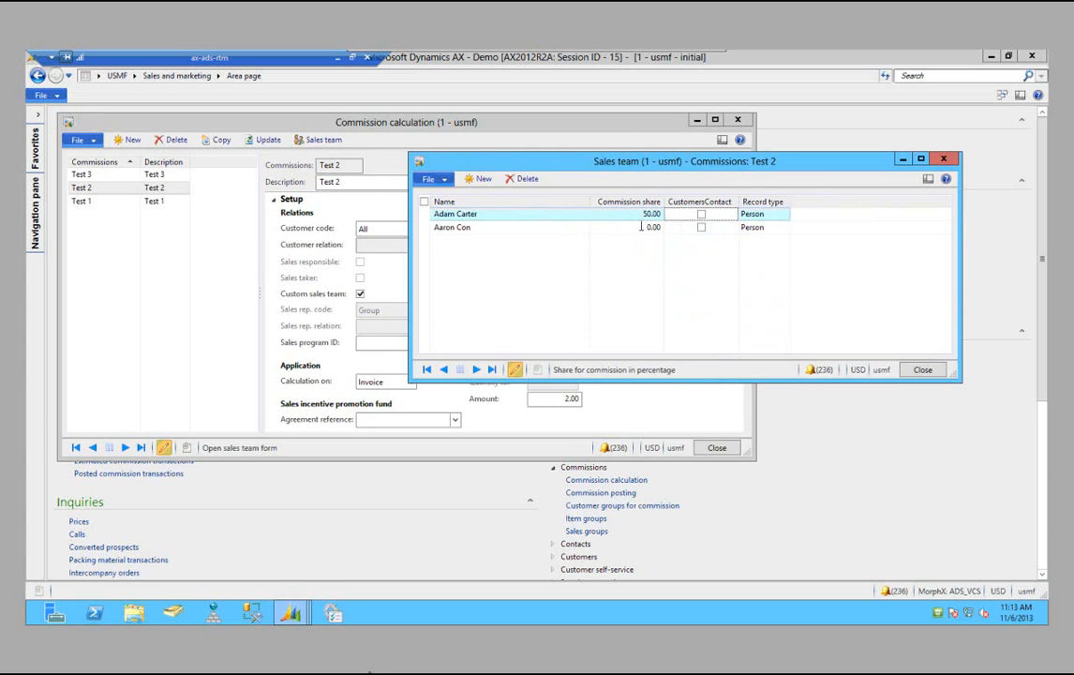
click(792, 225)
text(50)
key(Tab)
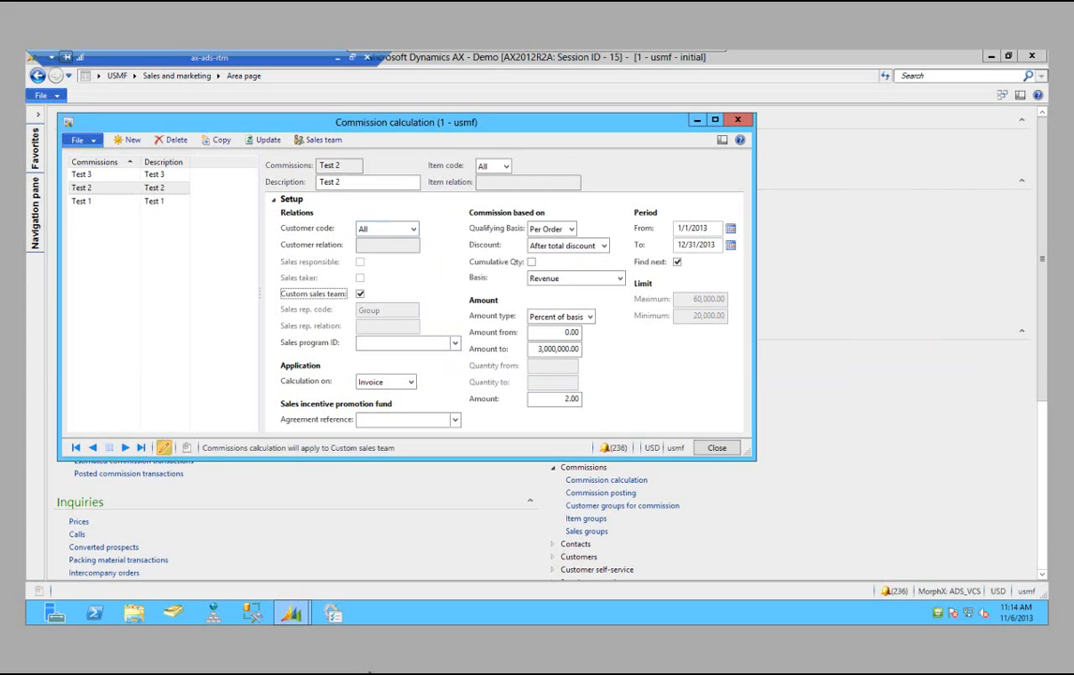
click(343, 148)
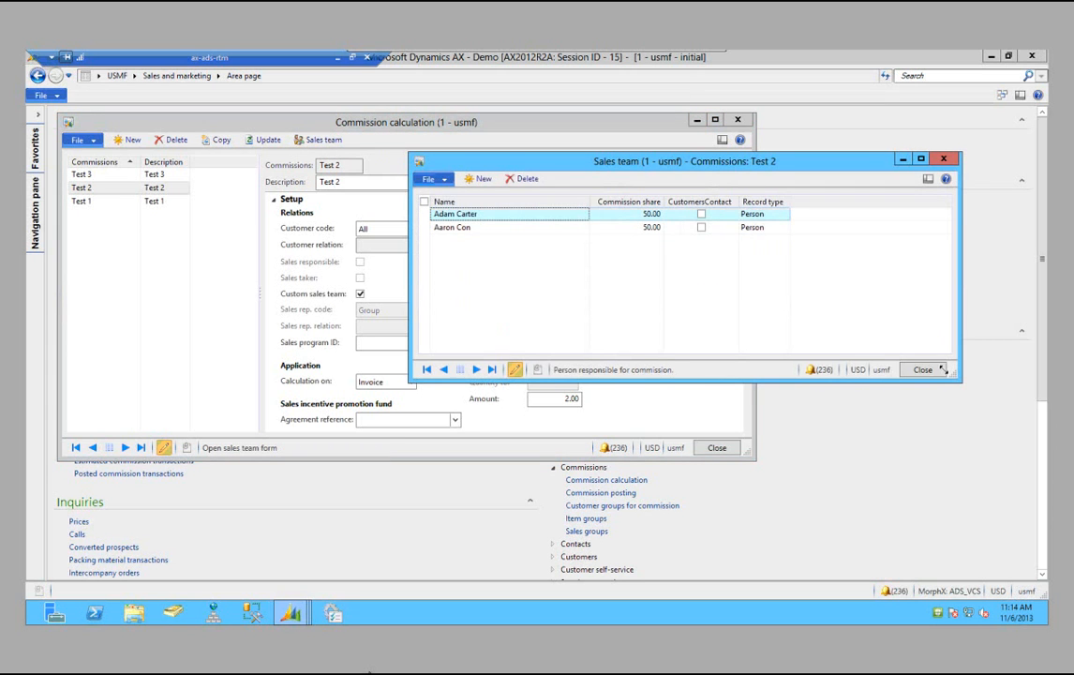
click(942, 369)
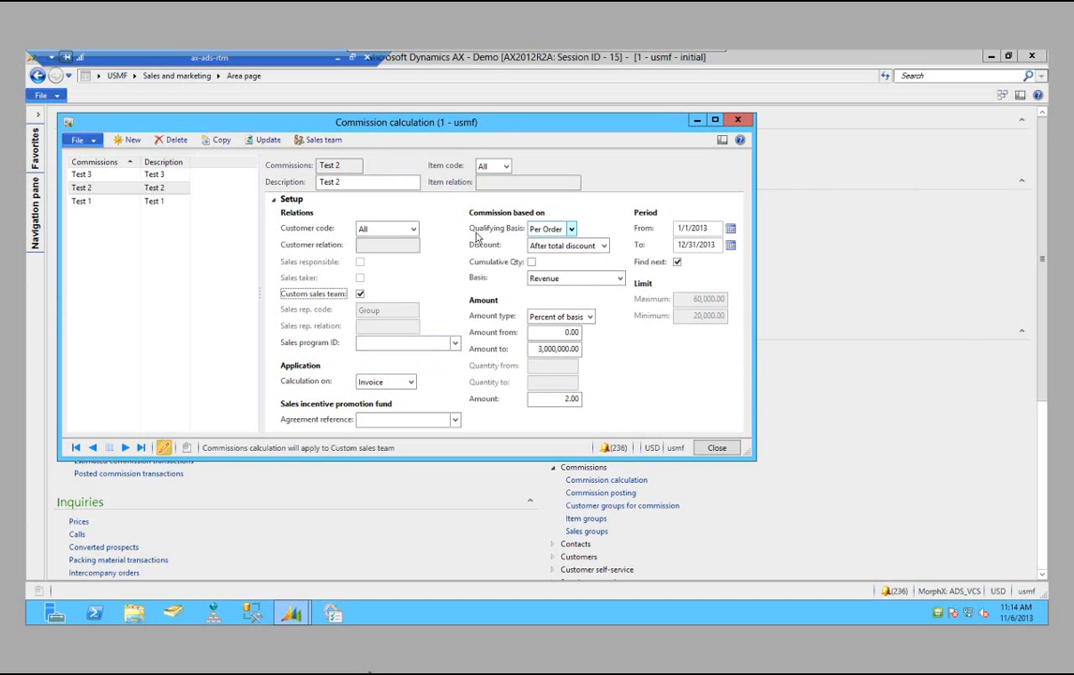
Step: Set Test 2's discount basis to Before line discount
click(605, 245)
click(604, 245)
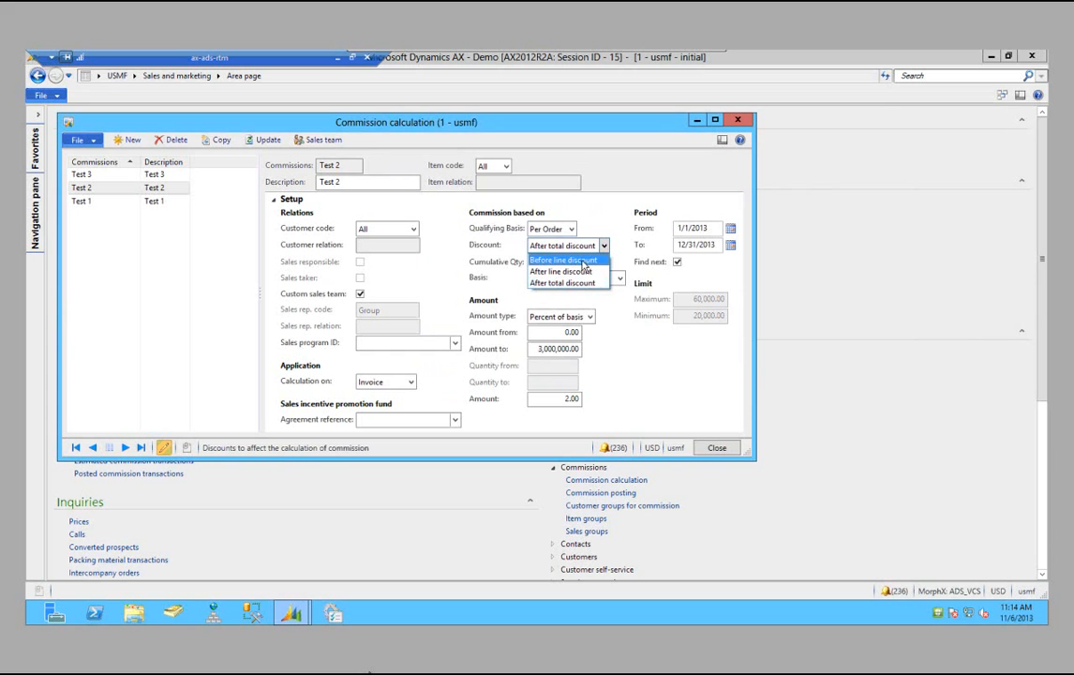
click(582, 262)
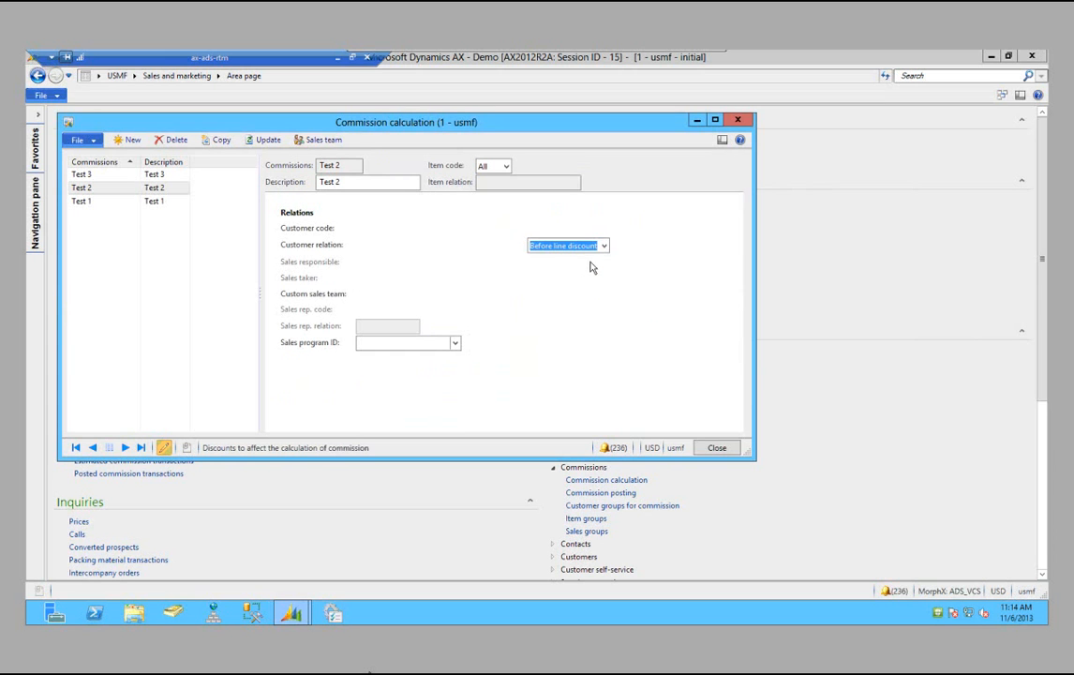
key(shift+Tab)
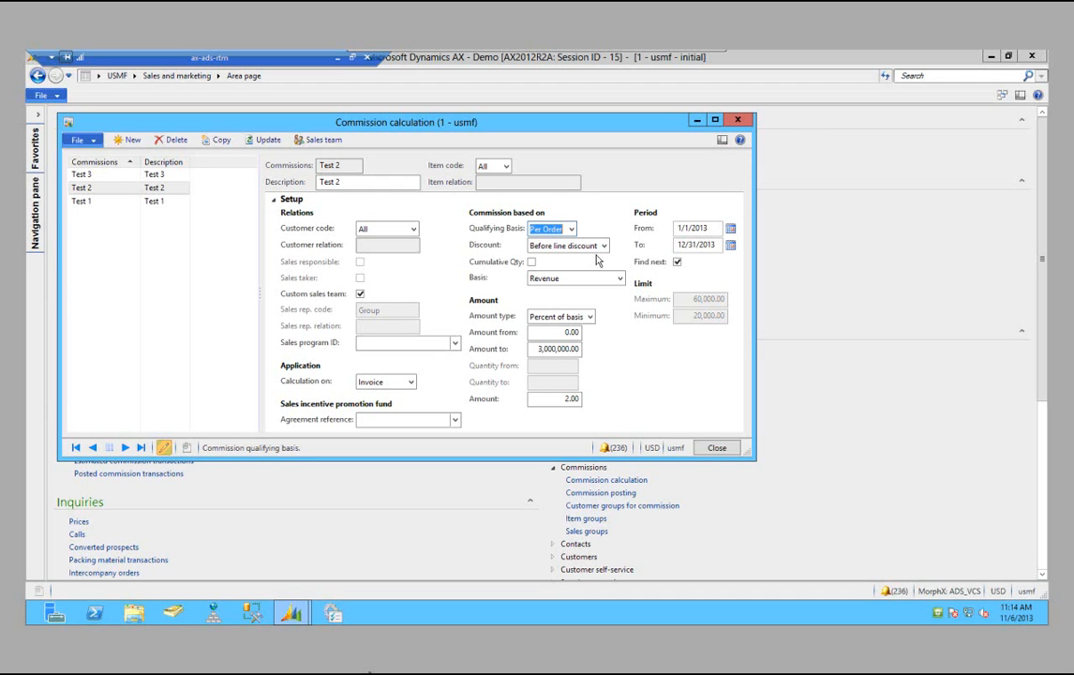
click(563, 277)
click(553, 401)
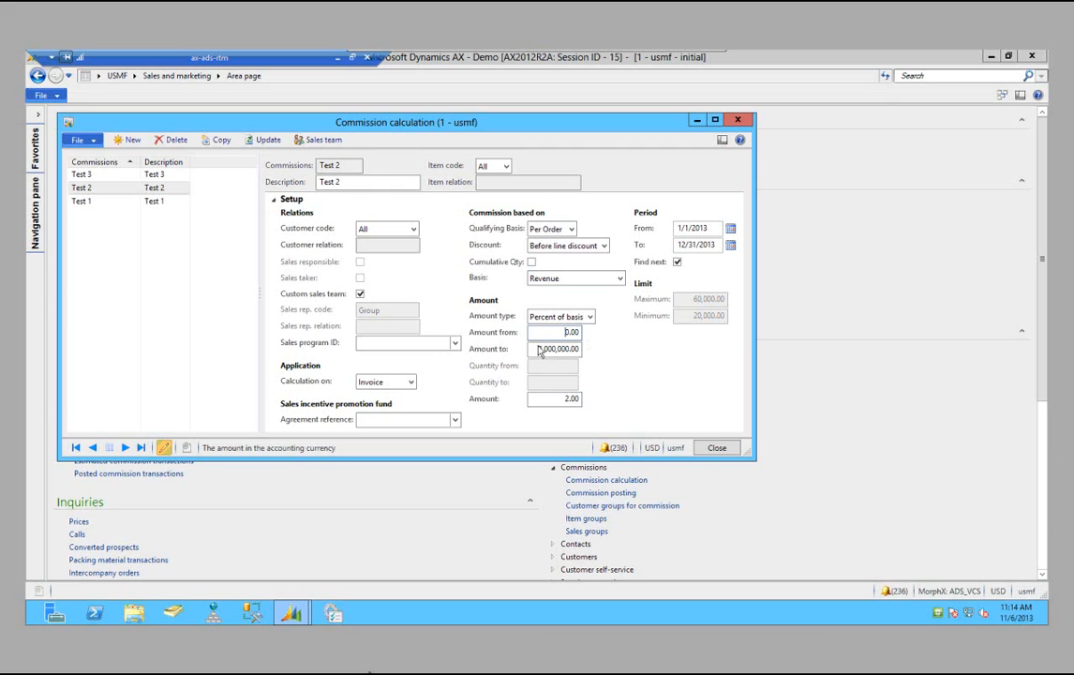
click(537, 331)
Step: Set Test 1's commission to be calculated on Invoice and close the commission calculation form
click(107, 202)
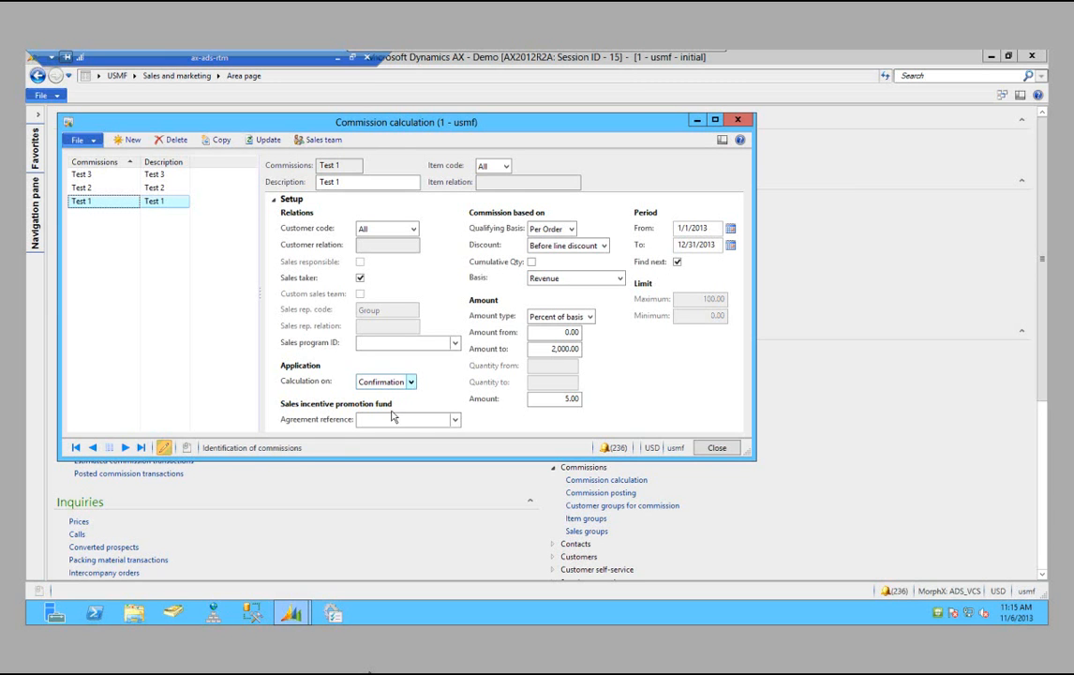
click(410, 381)
click(380, 392)
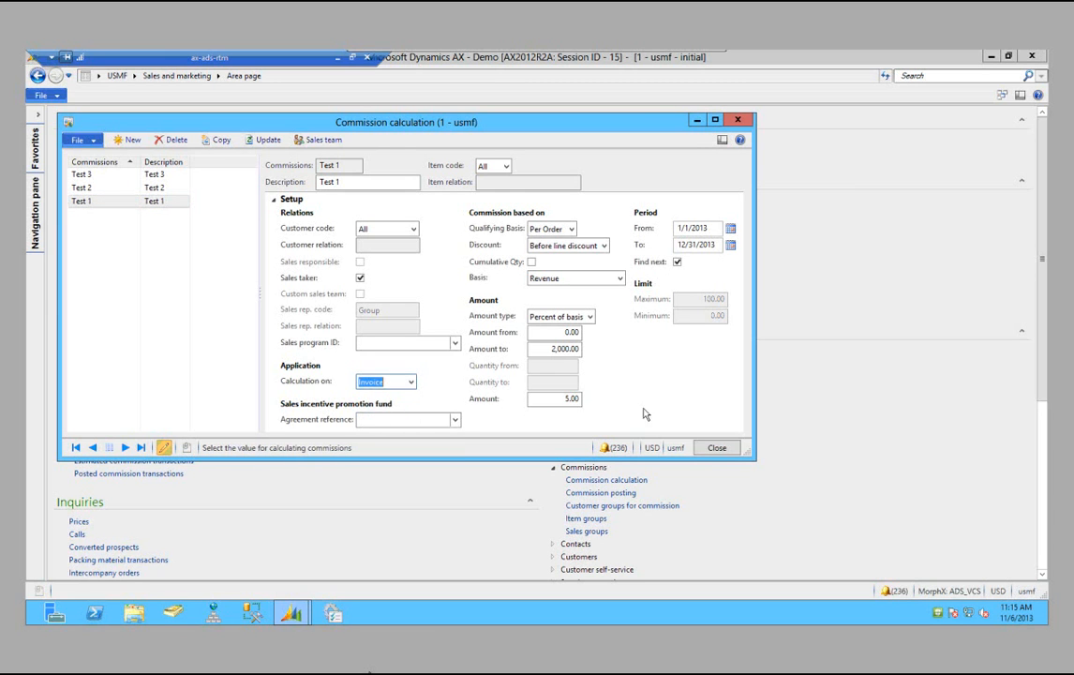
click(718, 447)
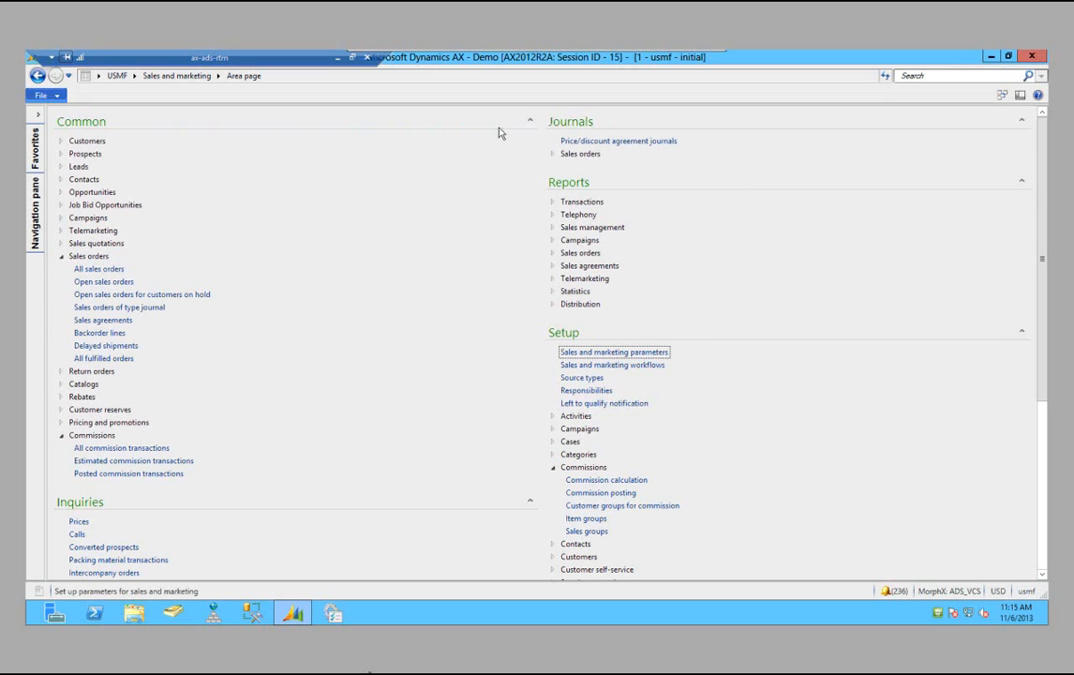
Step: Create a sales order for Cave Wholesales with a line for 10 units of existing item 00001 at site 1
click(101, 270)
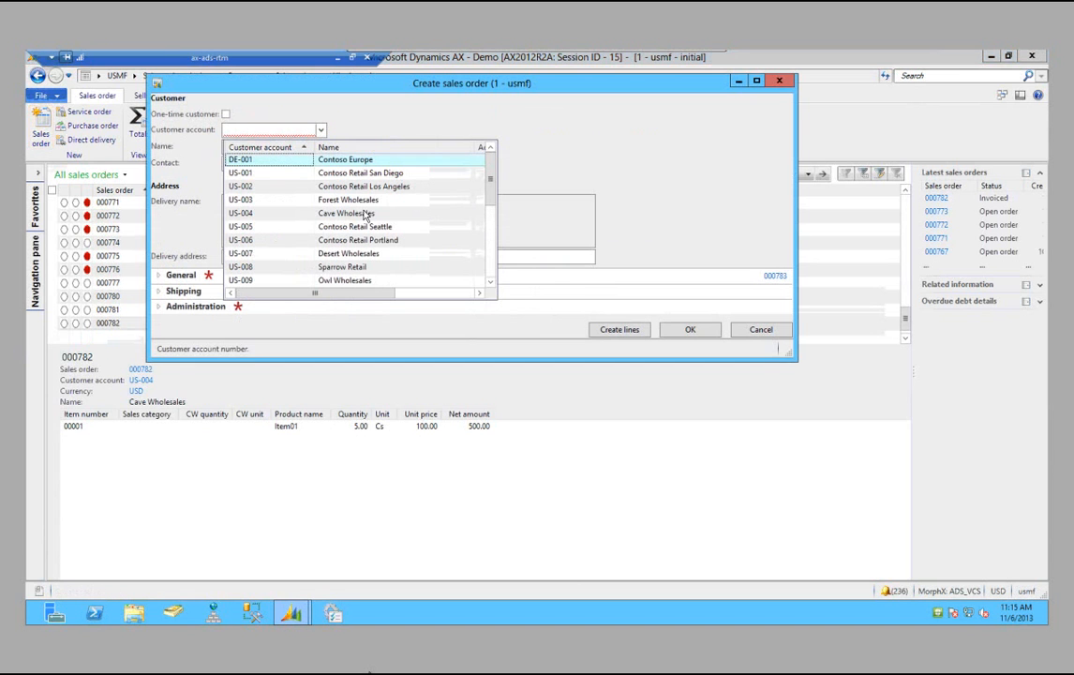
click(362, 217)
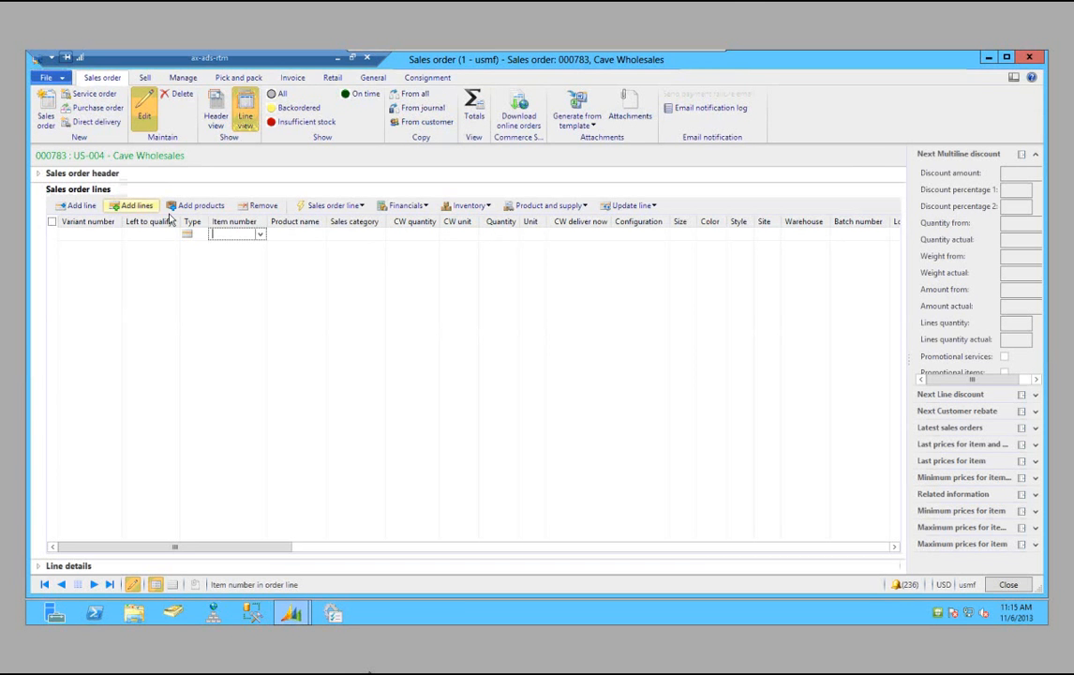
click(131, 205)
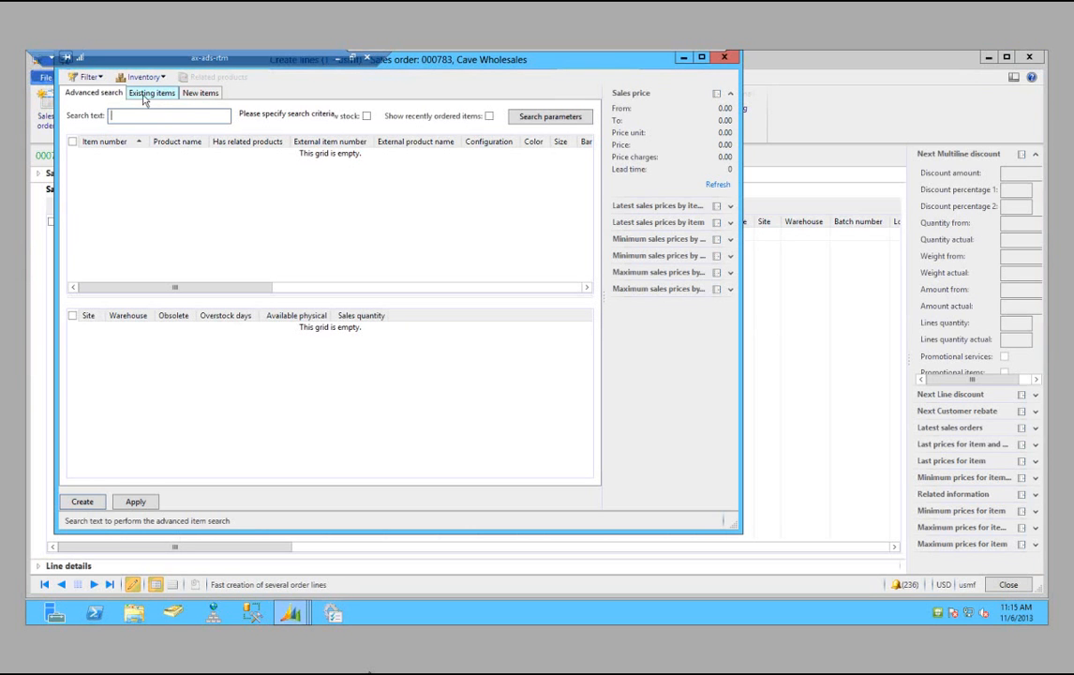
click(138, 92)
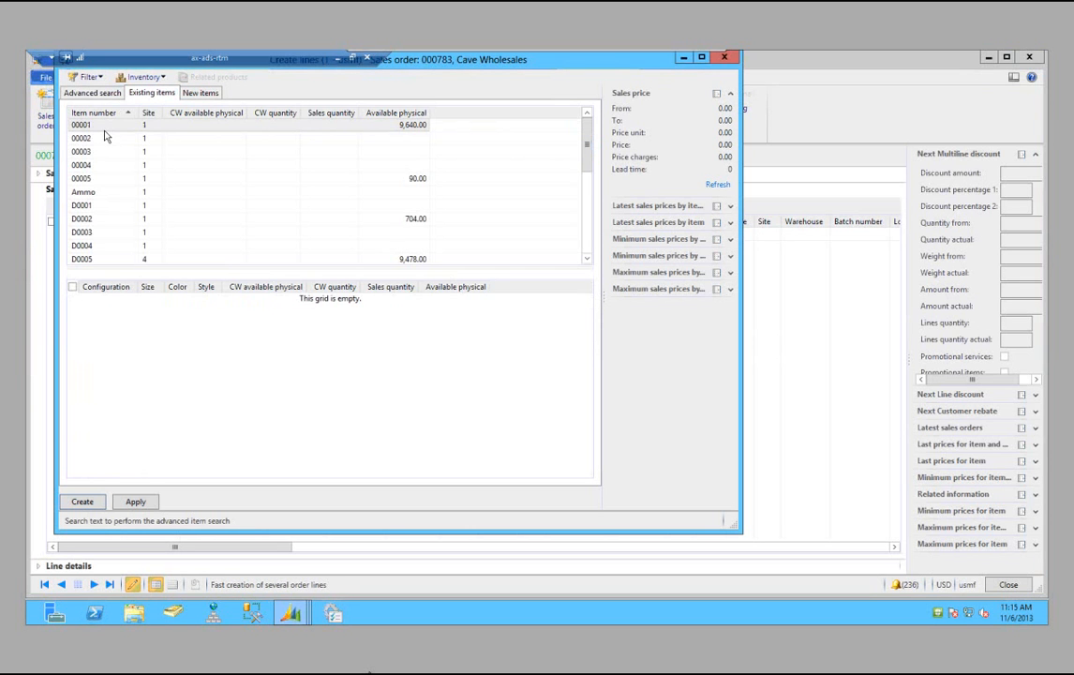
click(339, 126)
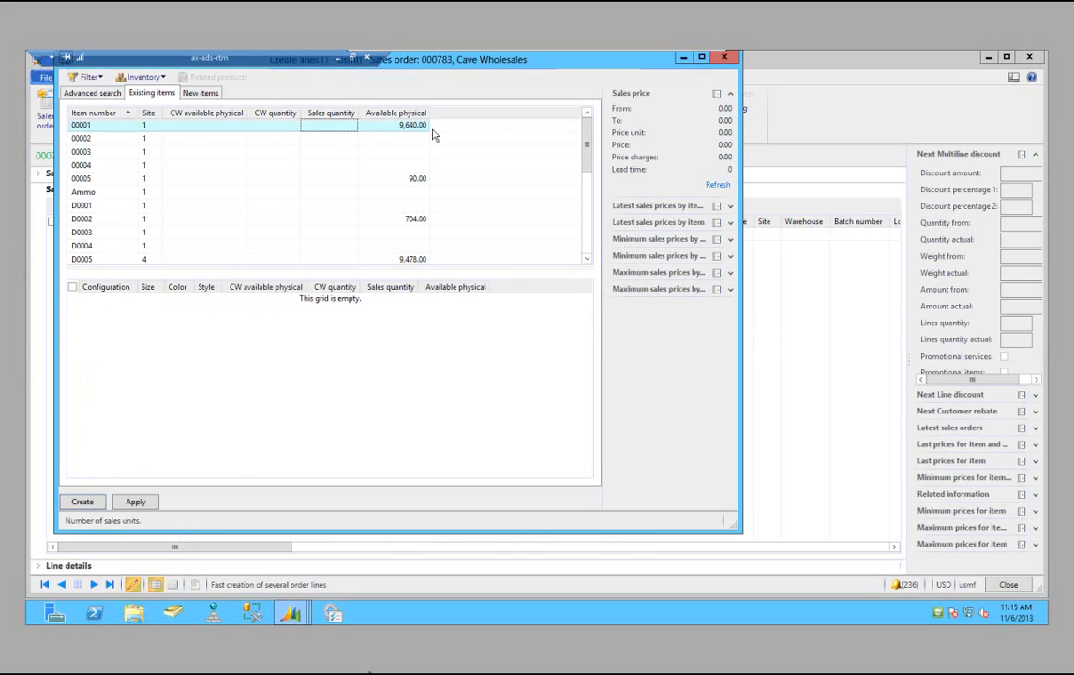
key(Tab)
click(82, 502)
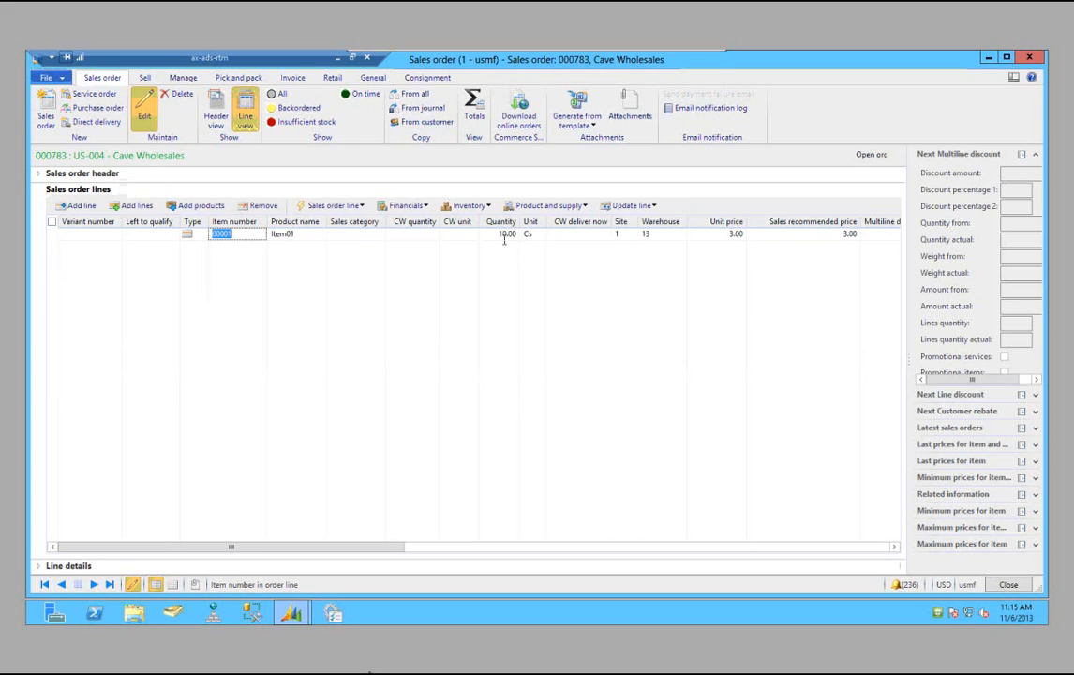
Step: Set the unit price of the item 00001 order line to 3,000
click(727, 234)
text(300)
key(Tab)
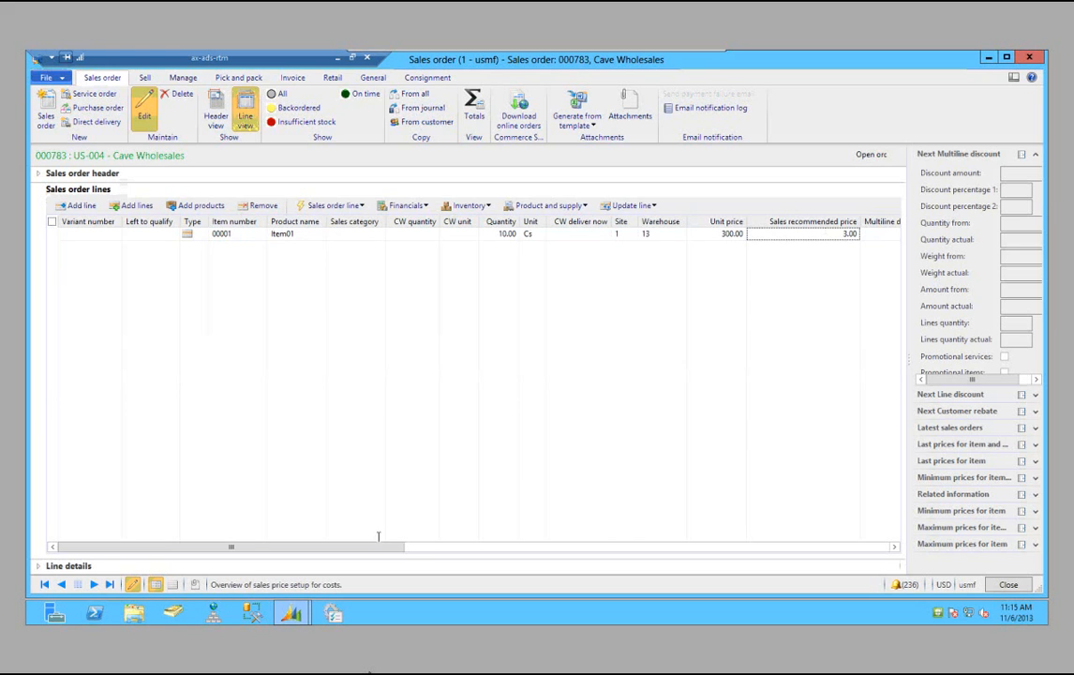
drag(429, 546, 616, 529)
drag(426, 568, 425, 566)
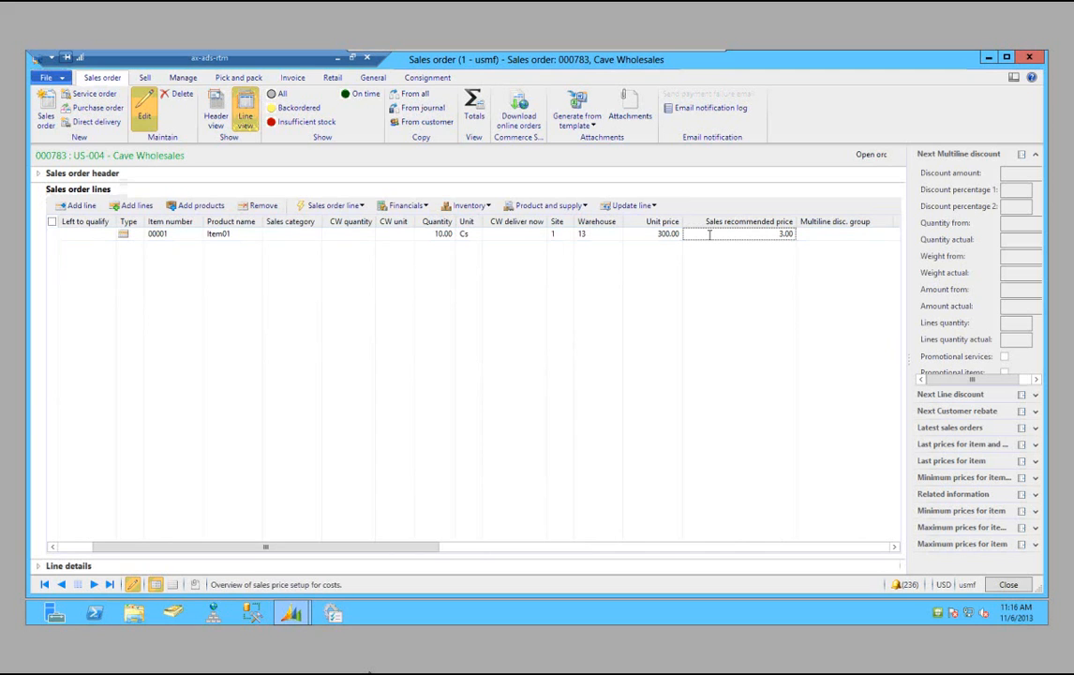
click(670, 233)
text(0)
key(Tab)
Step: Open the sales order's commission calculation details and compare the settings of Test 1 and Test 2
click(292, 78)
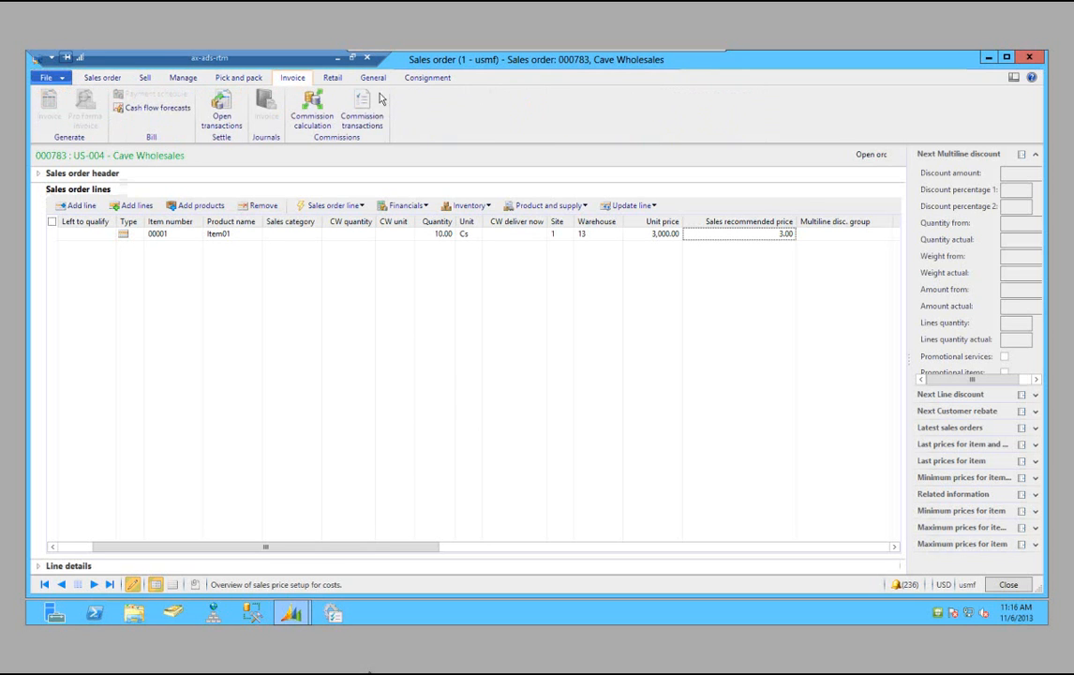
click(317, 118)
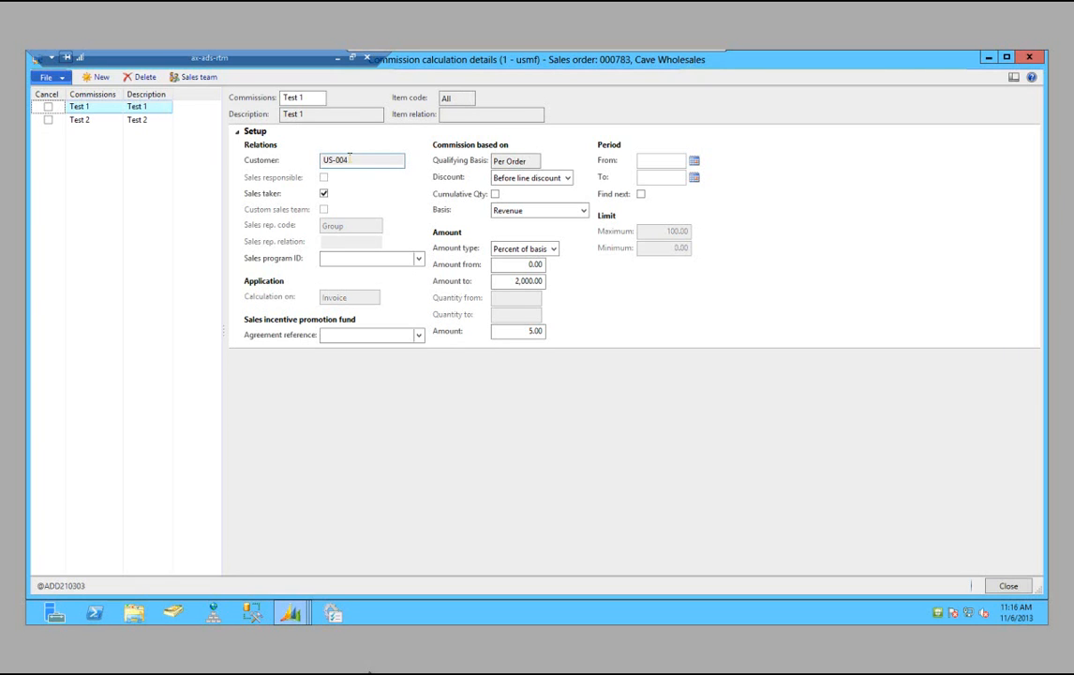
click(81, 119)
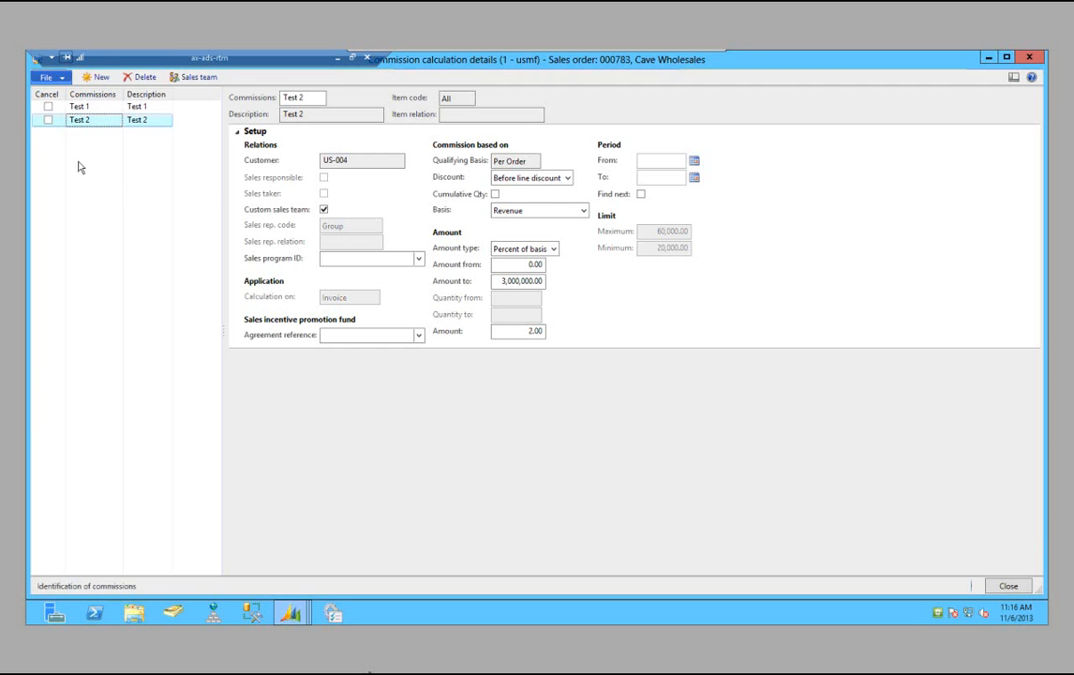
click(75, 108)
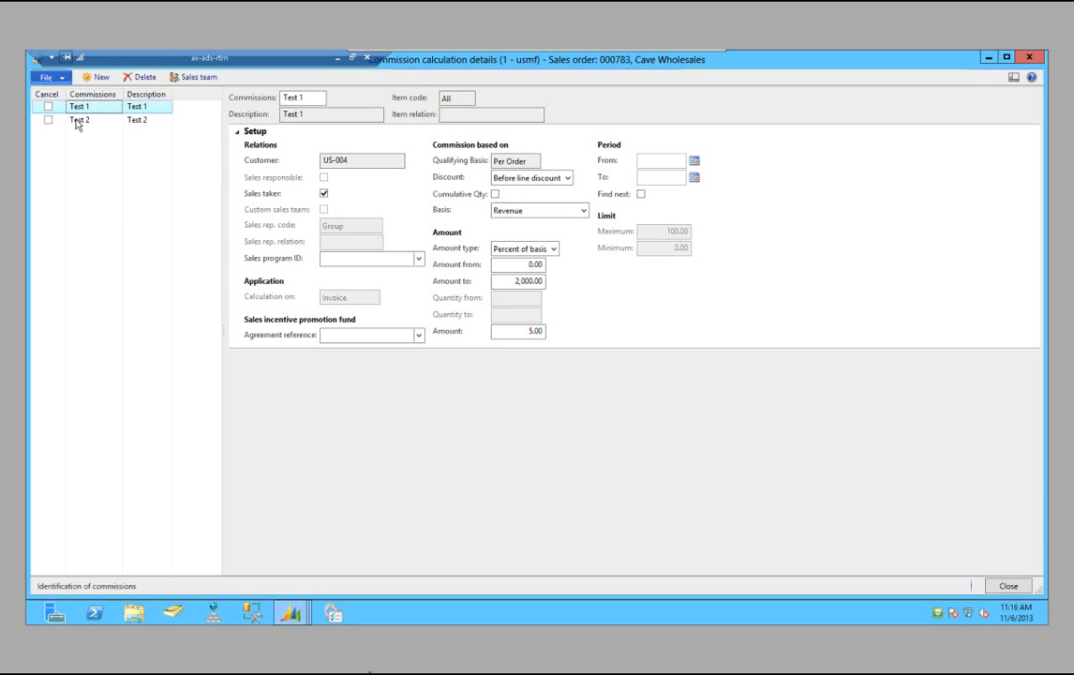
Step: Mark Test 1 as cancelled, delete it from the order's commission calculations and close the form
click(47, 107)
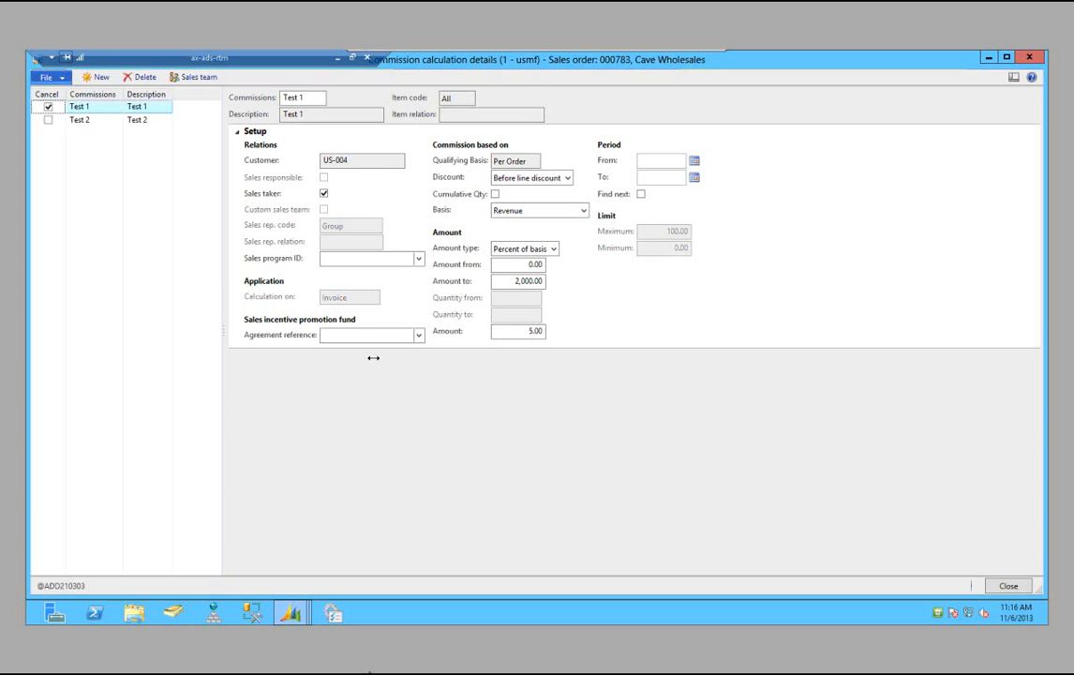
click(132, 79)
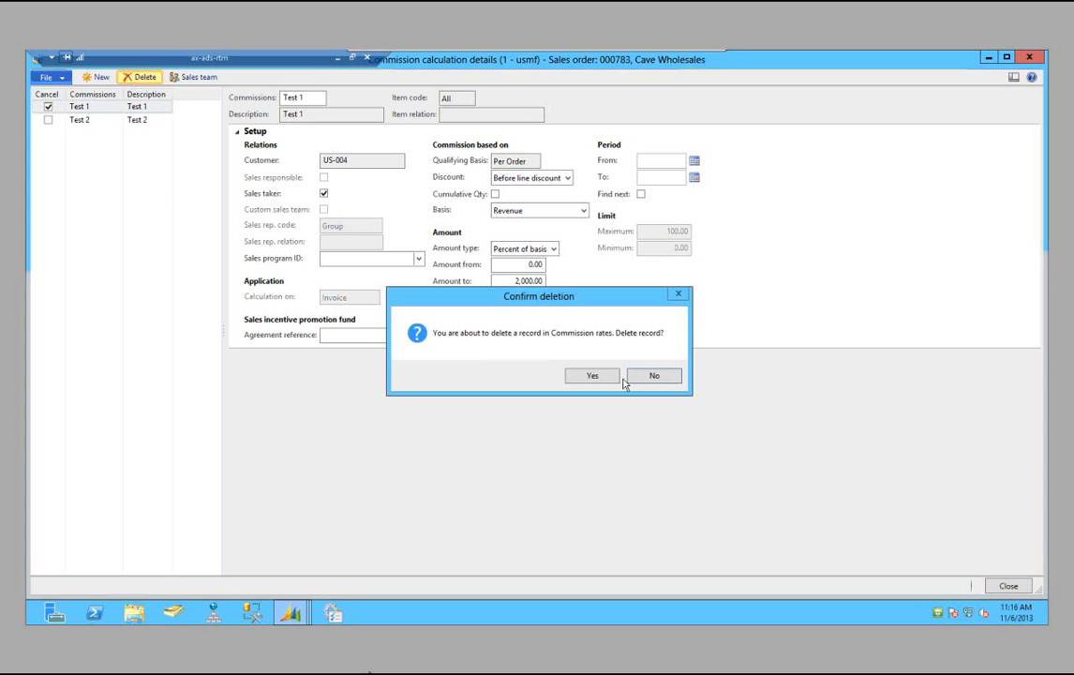
click(598, 377)
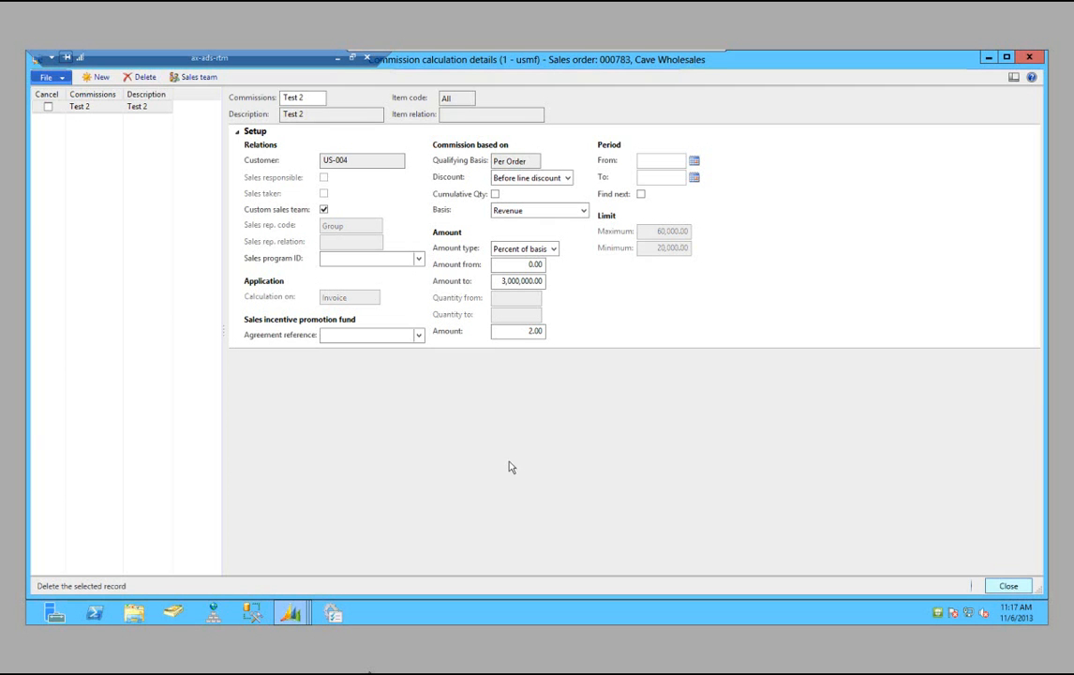
click(1012, 586)
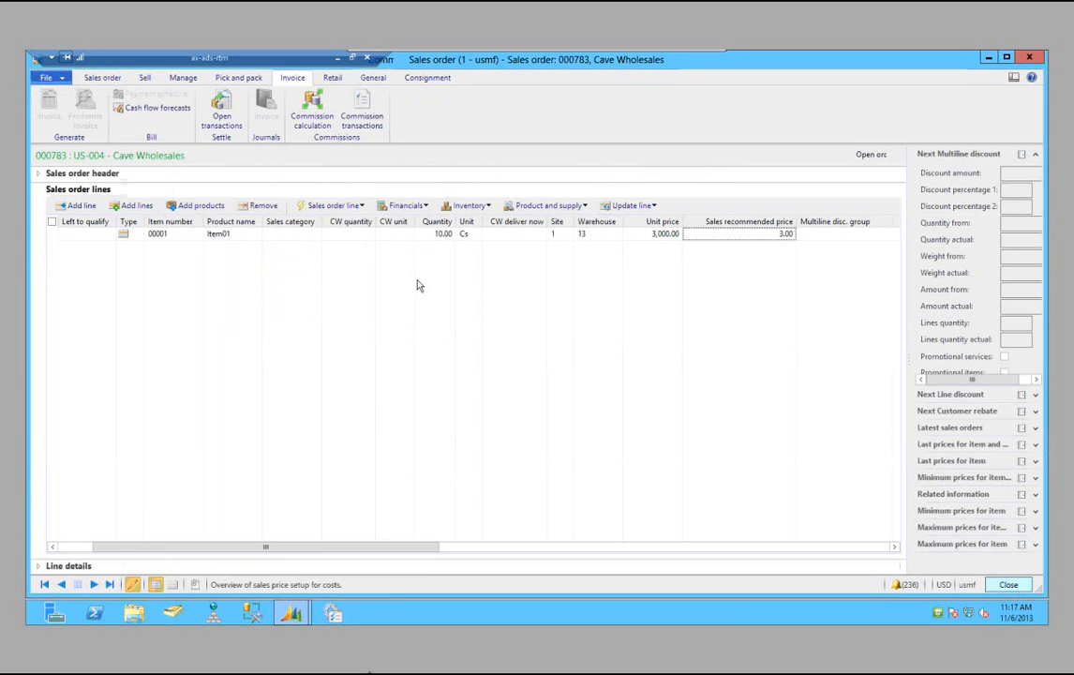
Step: Check the order's commission transactions and post the sales order confirmation without printing it
click(352, 111)
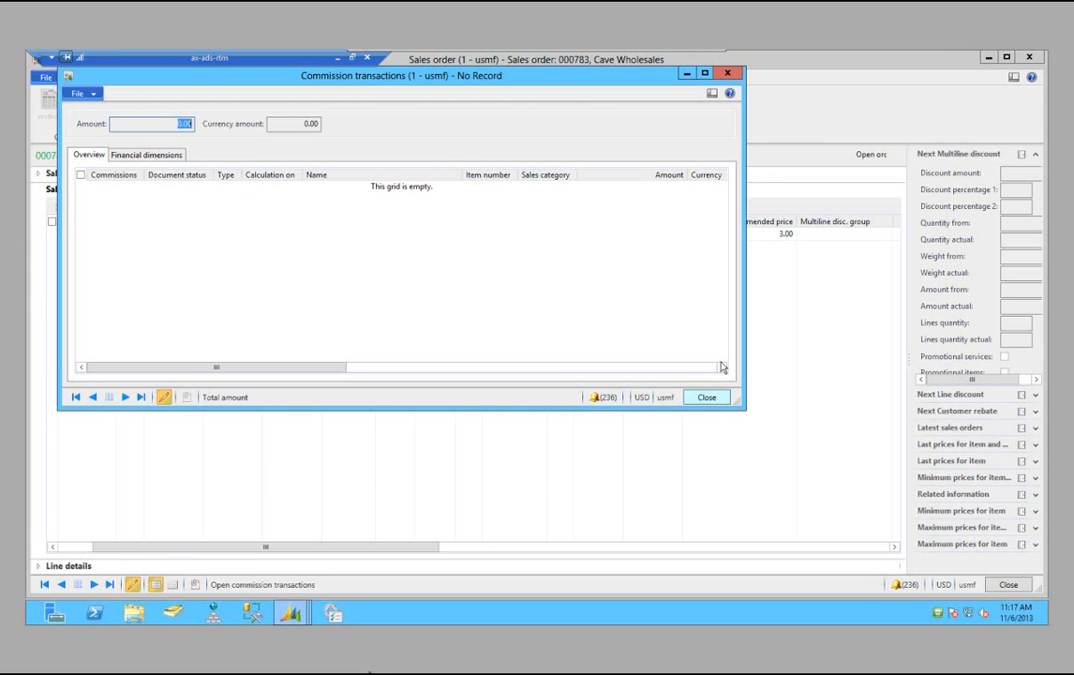
click(708, 398)
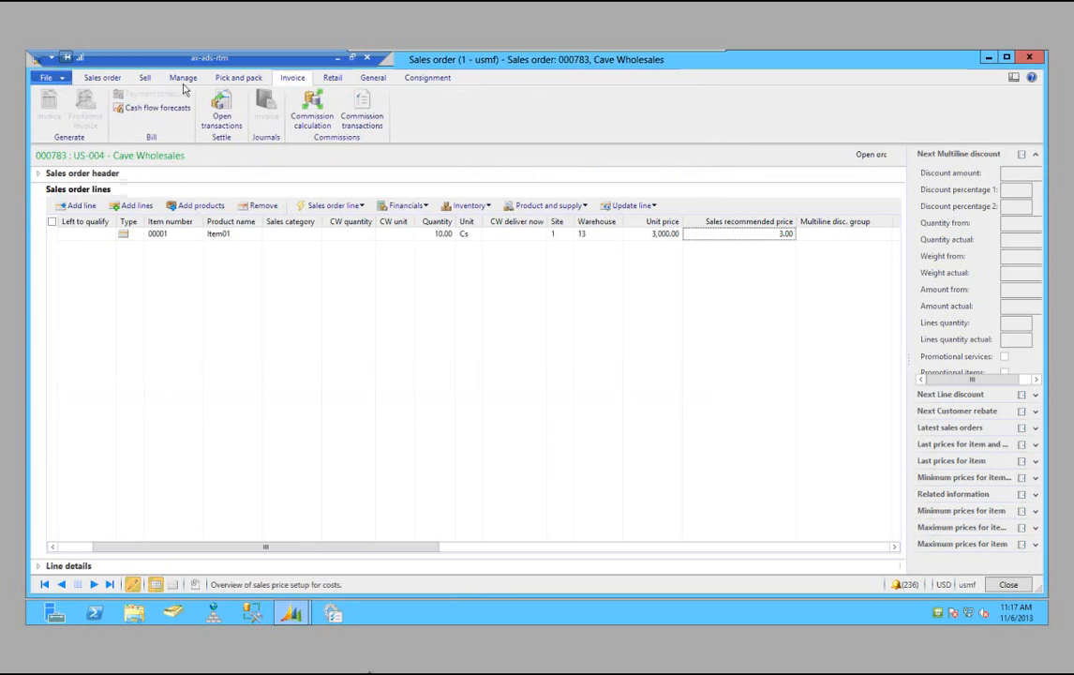
click(146, 79)
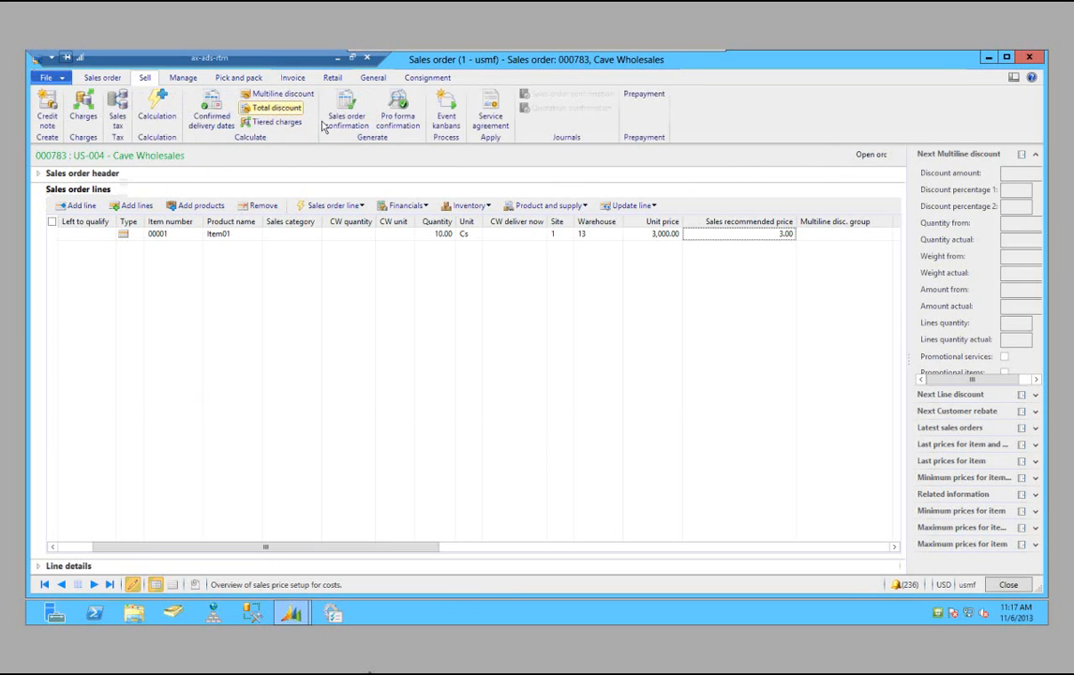
click(351, 112)
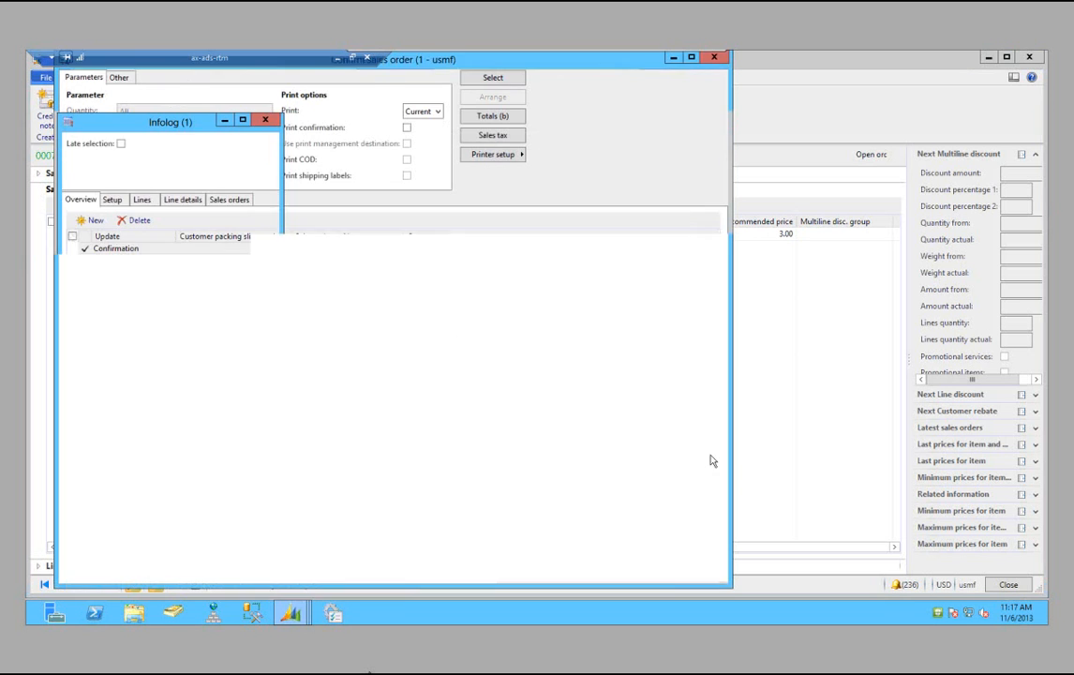
click(255, 375)
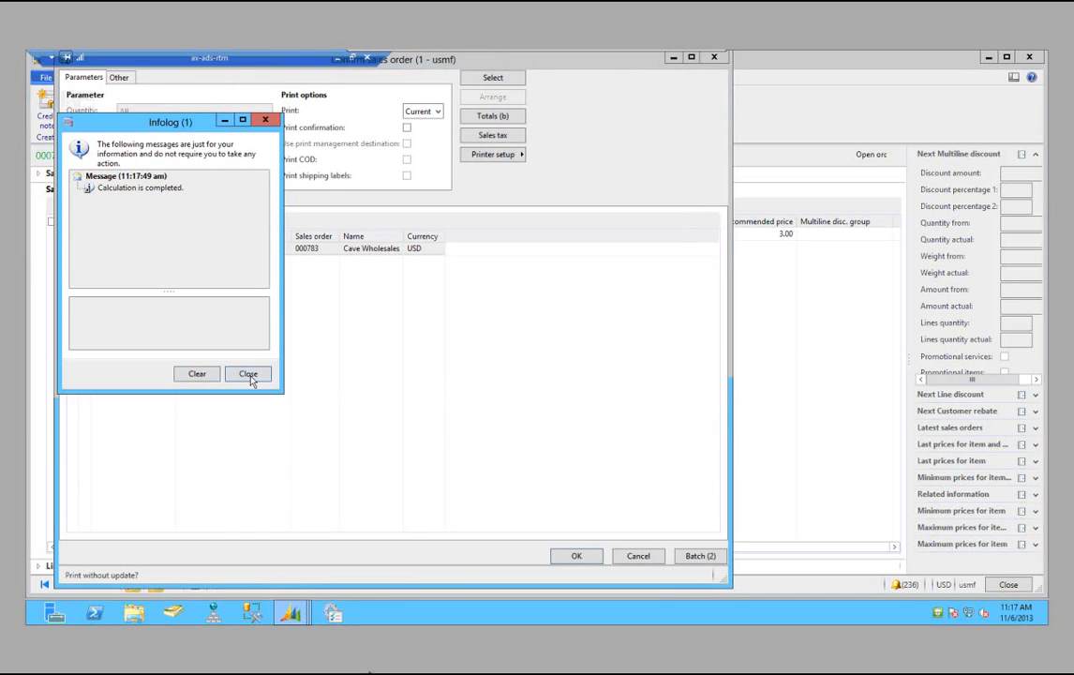
click(575, 555)
click(558, 379)
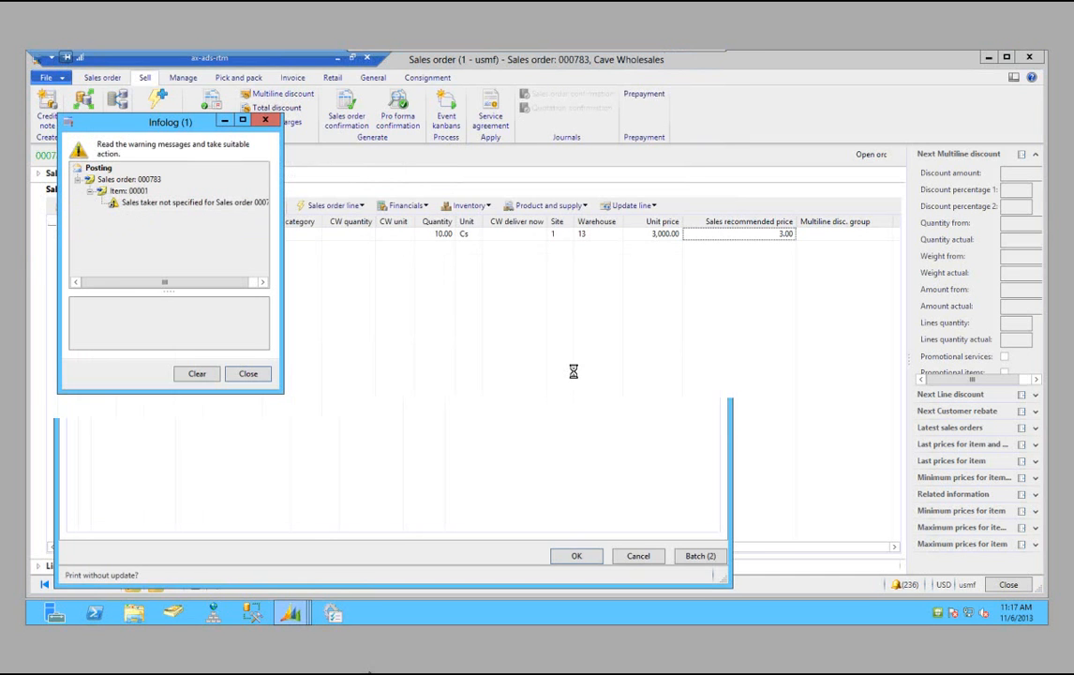
click(248, 374)
Step: Show the sales order header and assign the customer service manager from the worker list as sales taker
click(103, 77)
click(224, 119)
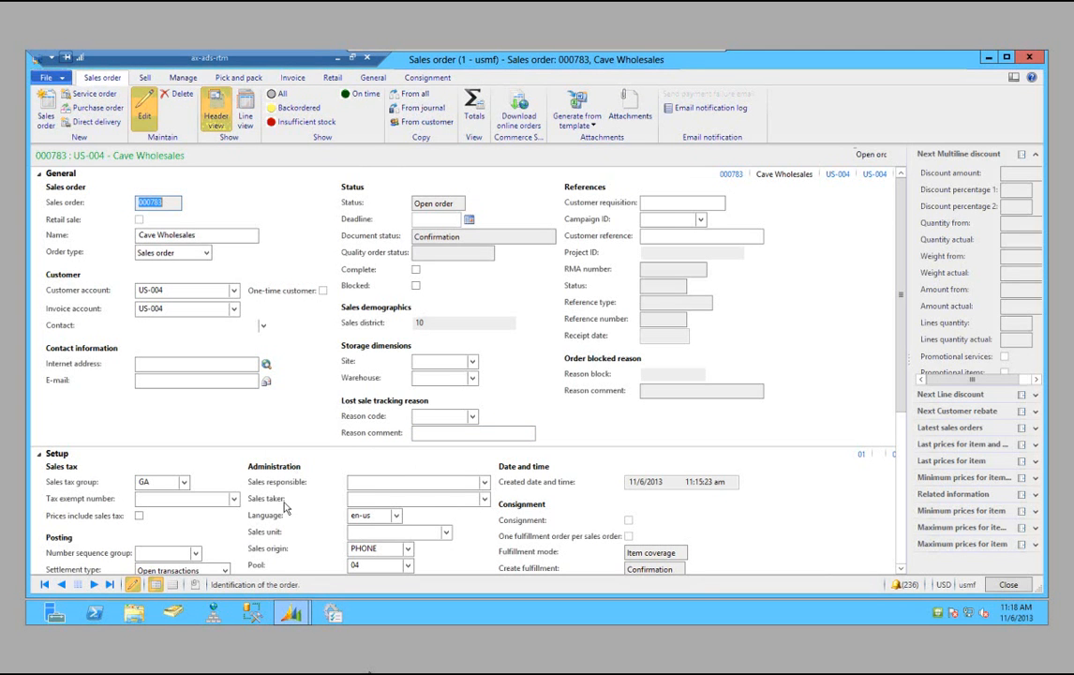
click(484, 499)
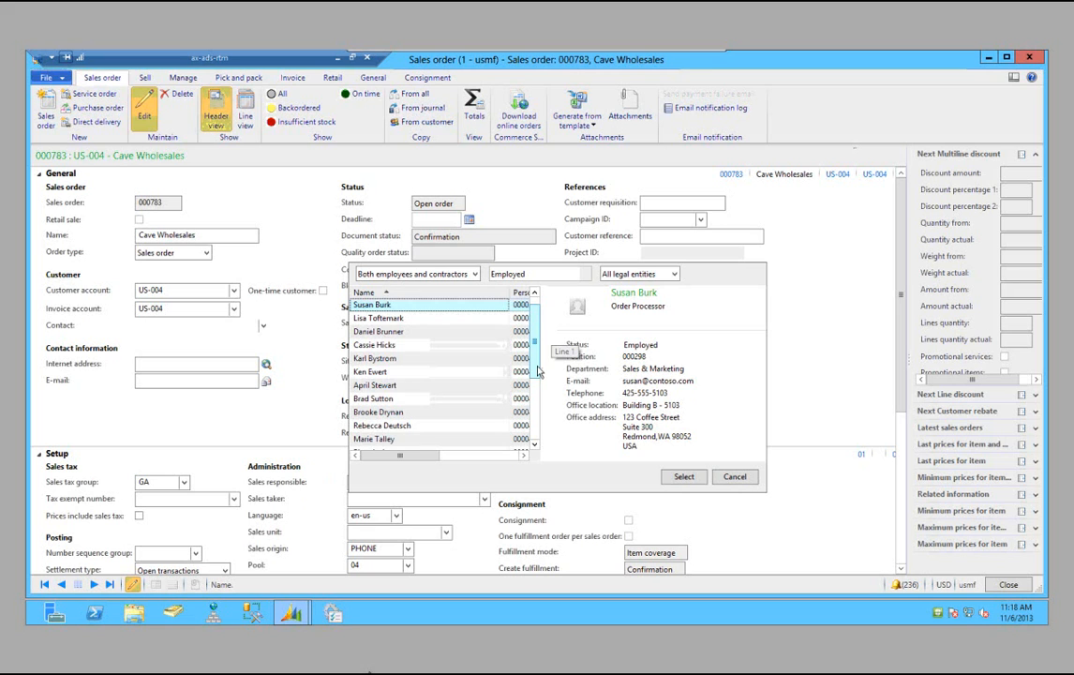
scroll(539, 372, down, 1)
click(375, 411)
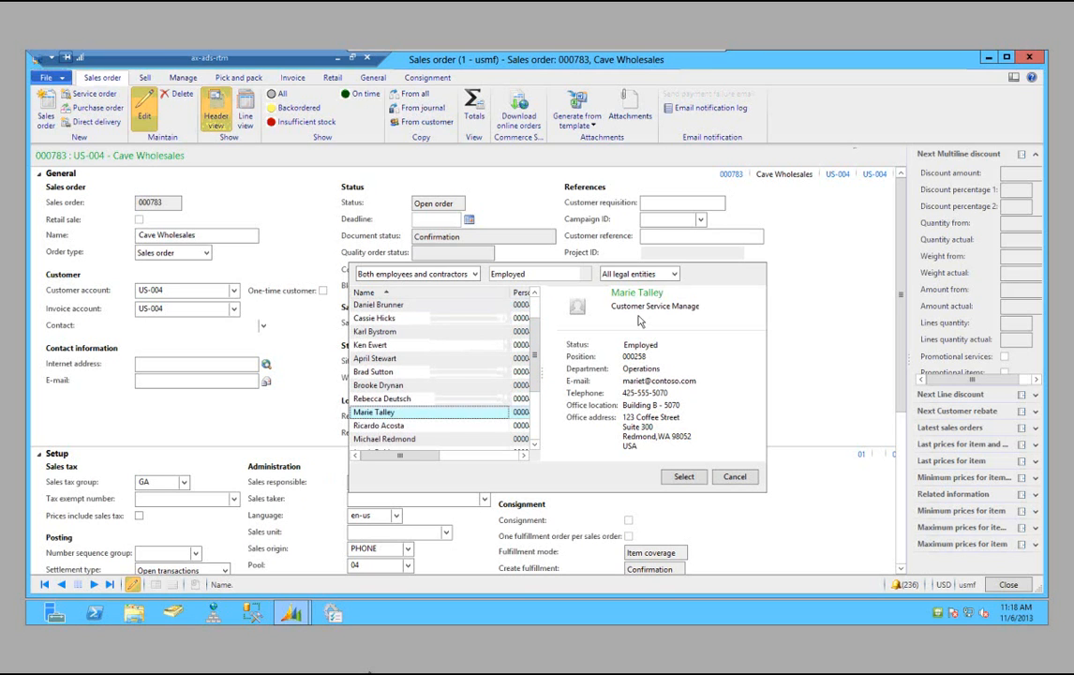
click(689, 475)
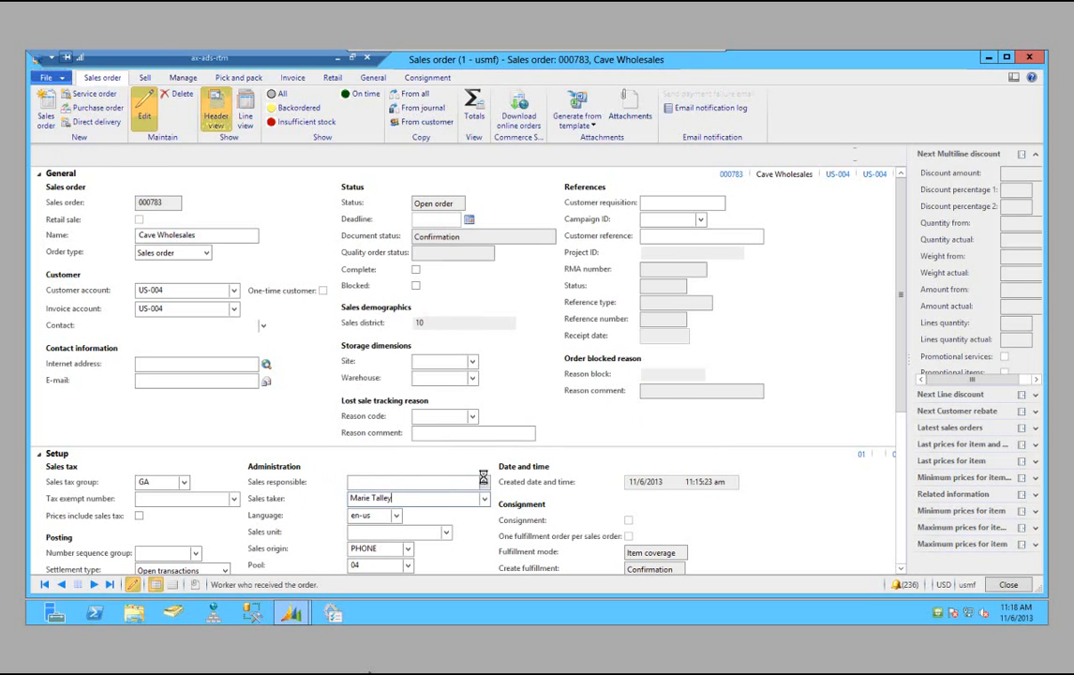
Step: Assign the finance department's controller from the worker list as the order's sales responsible
click(483, 480)
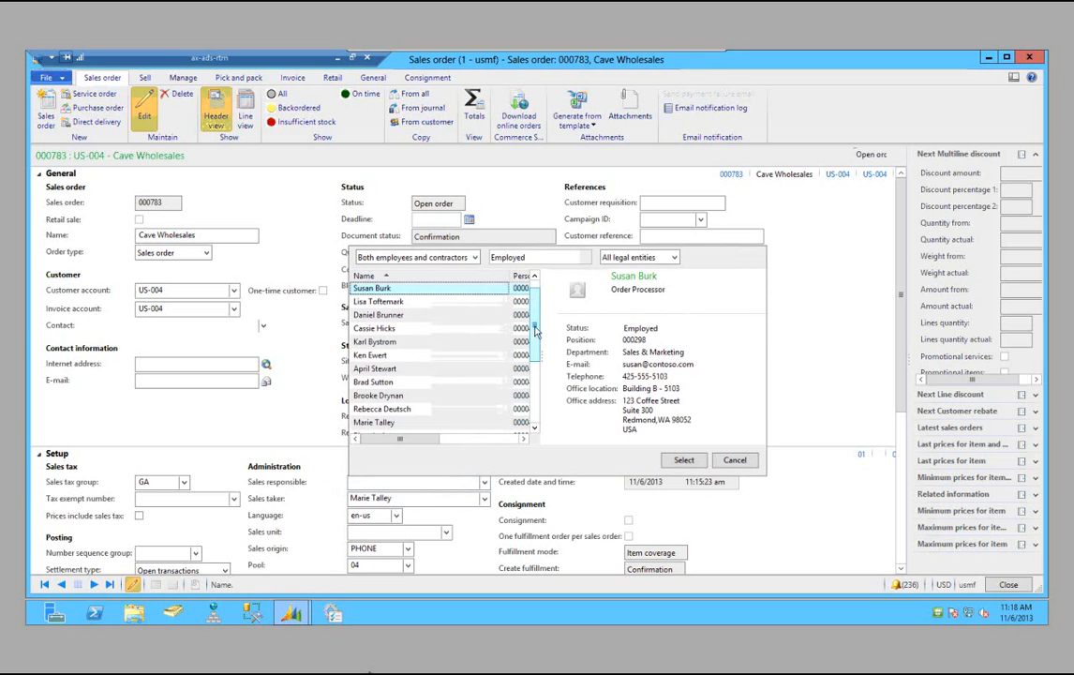
click(375, 341)
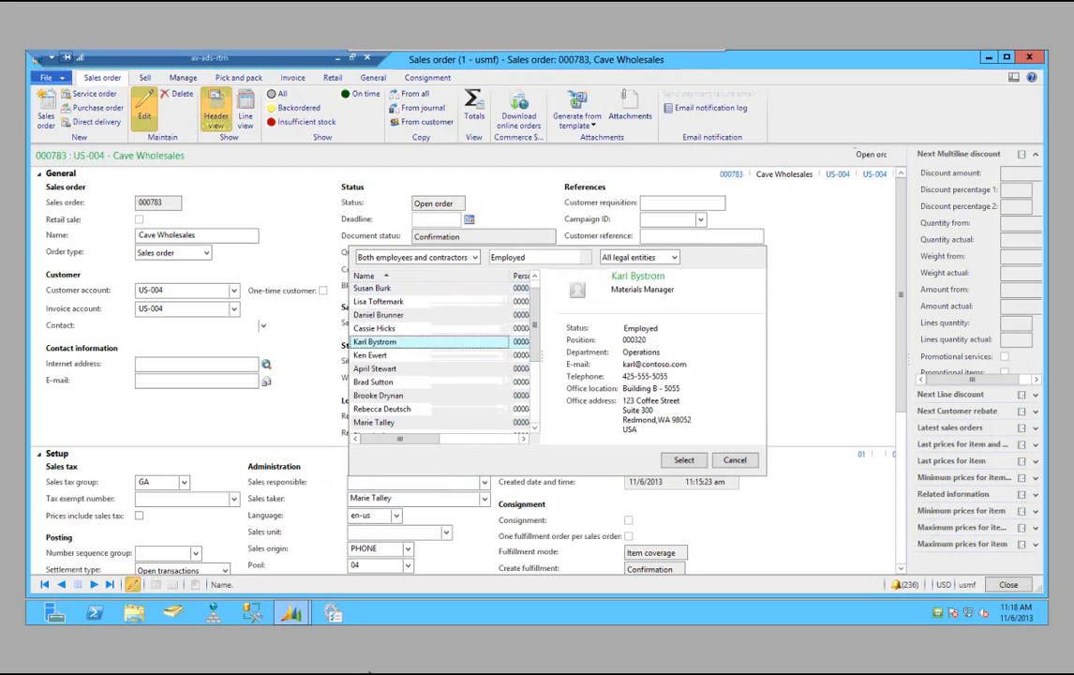
click(391, 355)
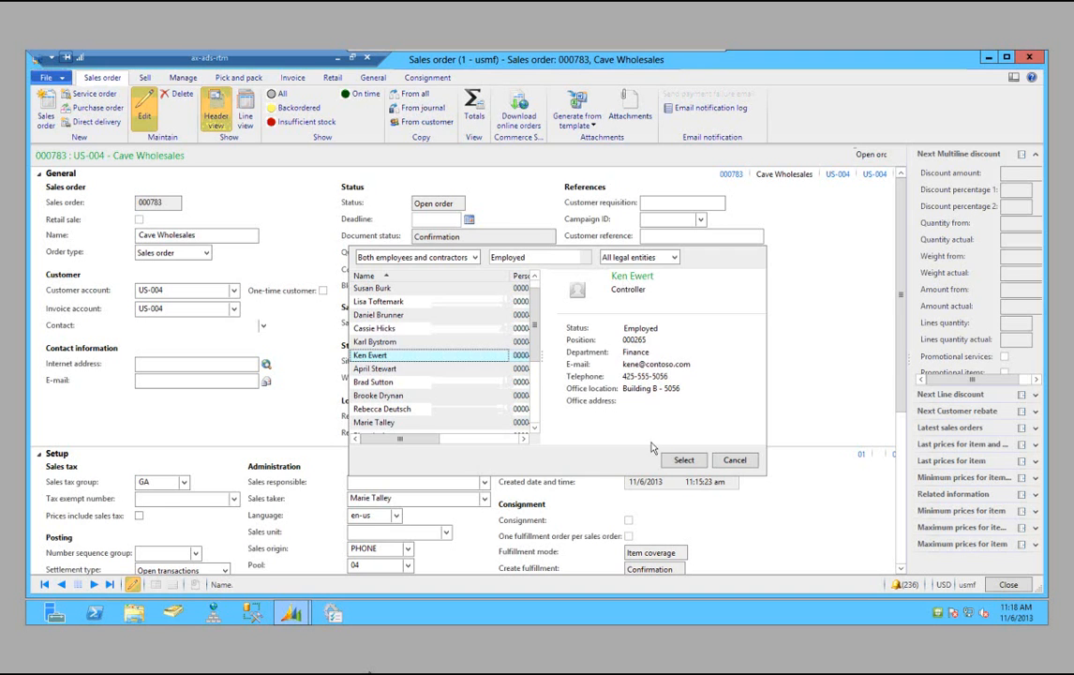
click(684, 460)
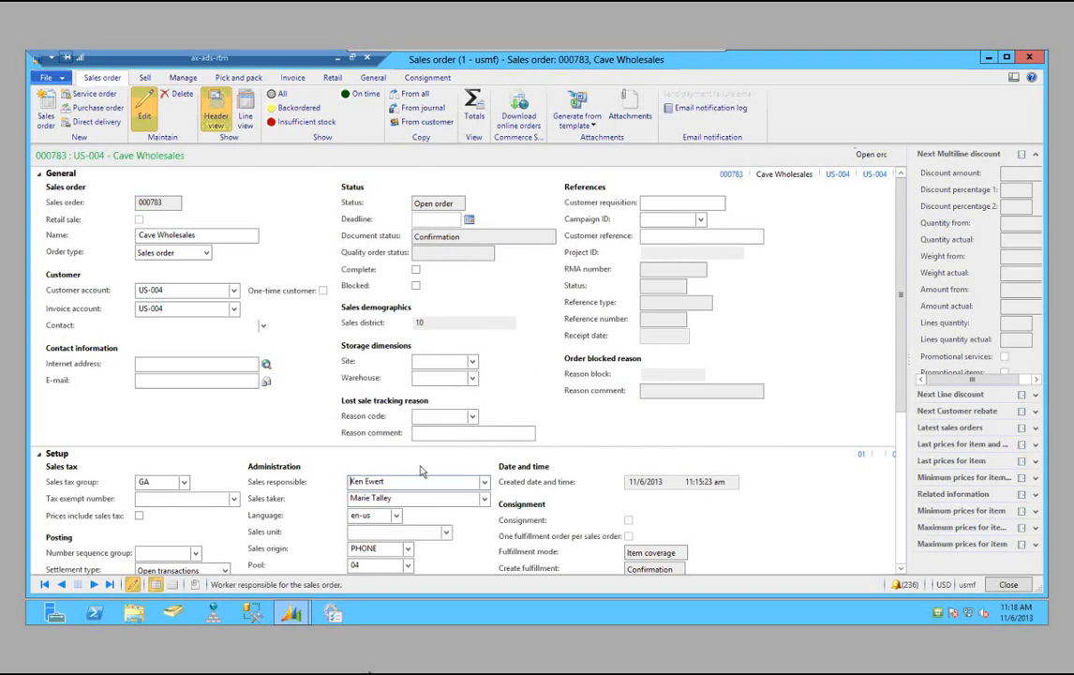
scroll(421, 472, down, 3)
scroll(415, 374, up, 3)
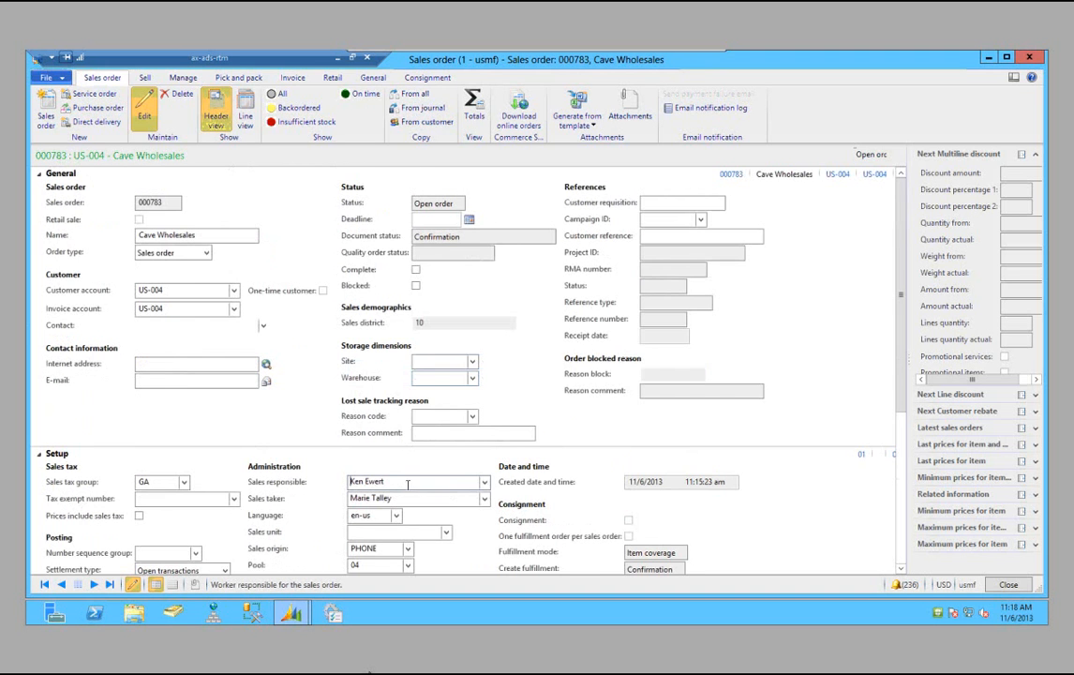
mouse_move(407, 499)
Step: Post the packing slip for the sales order with the quantity set to All
click(219, 79)
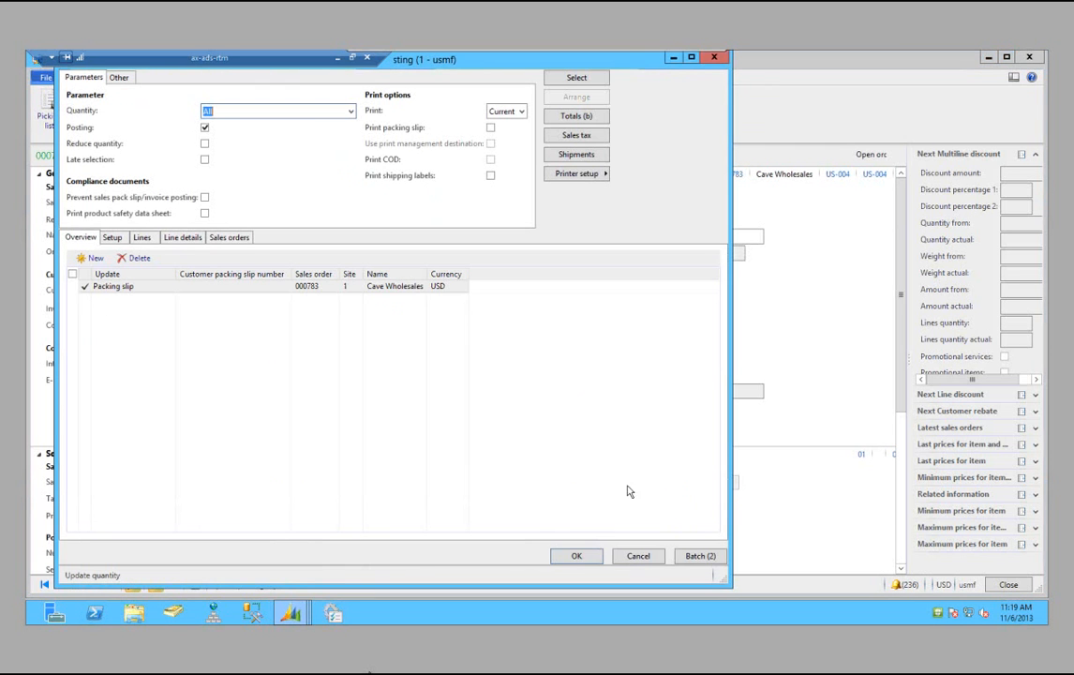
click(578, 556)
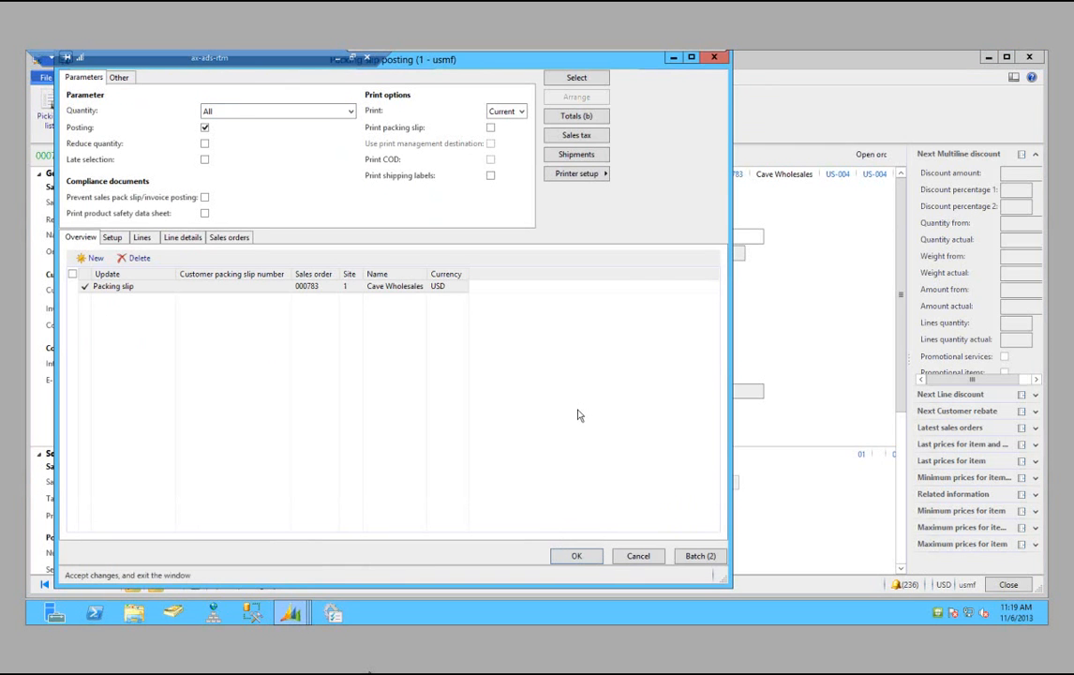
click(616, 376)
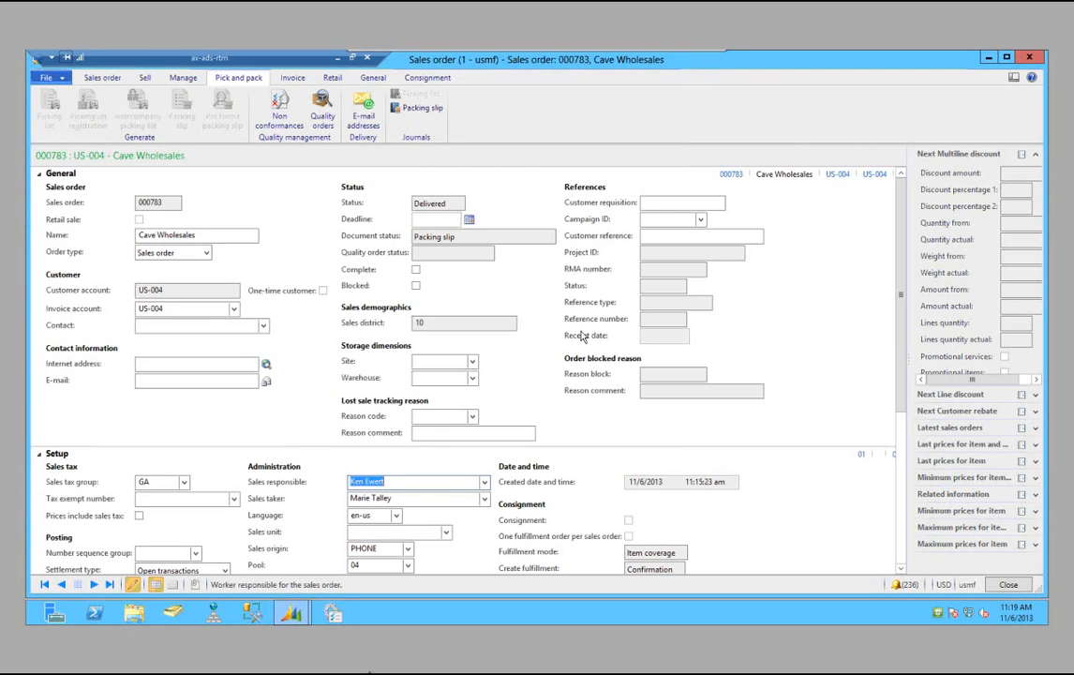
Step: Post the sales order's invoice using the packing slip quantity
scroll(33, 99, down, 1)
click(44, 105)
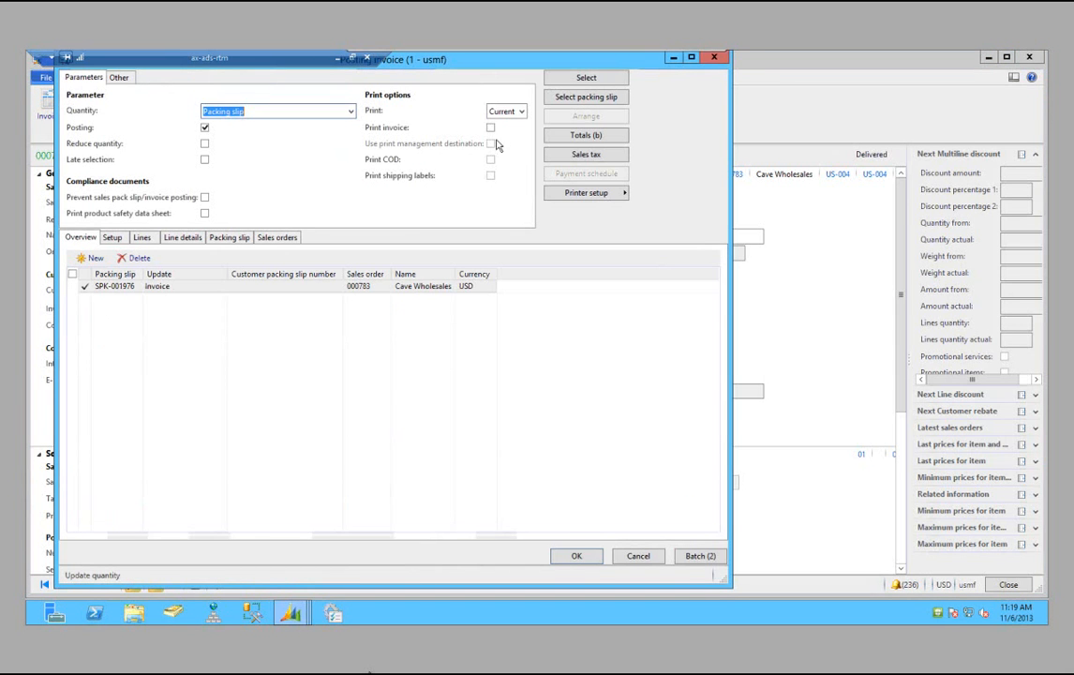
click(583, 557)
click(556, 377)
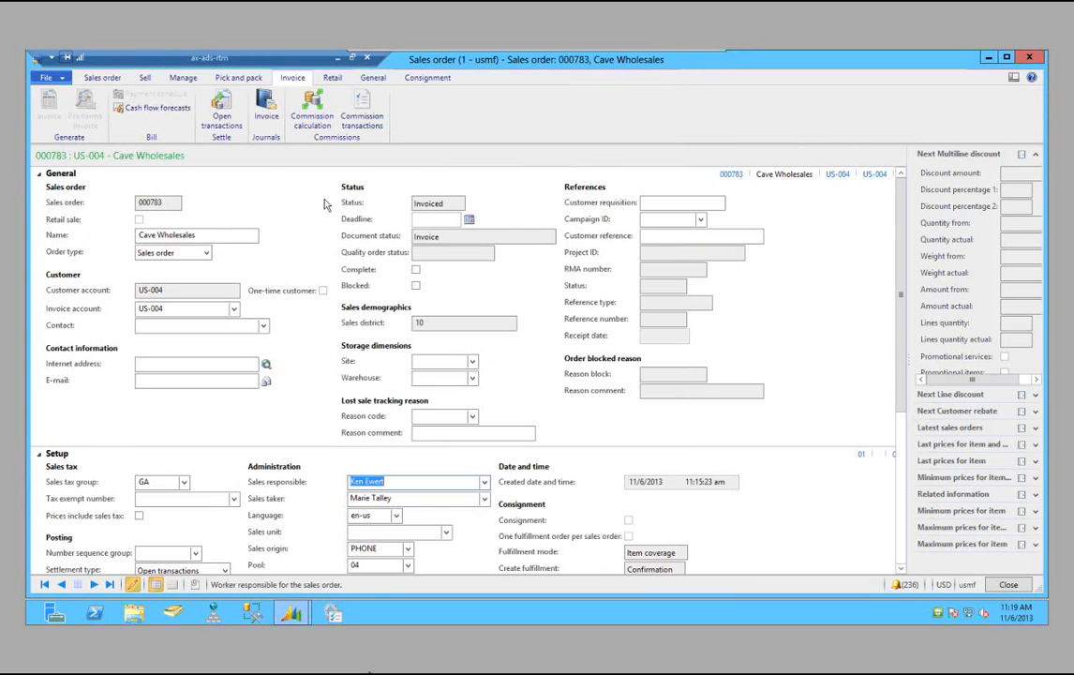
Step: Open the posted invoice's voucher transactions and examine the ledger accounts and amounts, including the sales tax entry
click(268, 111)
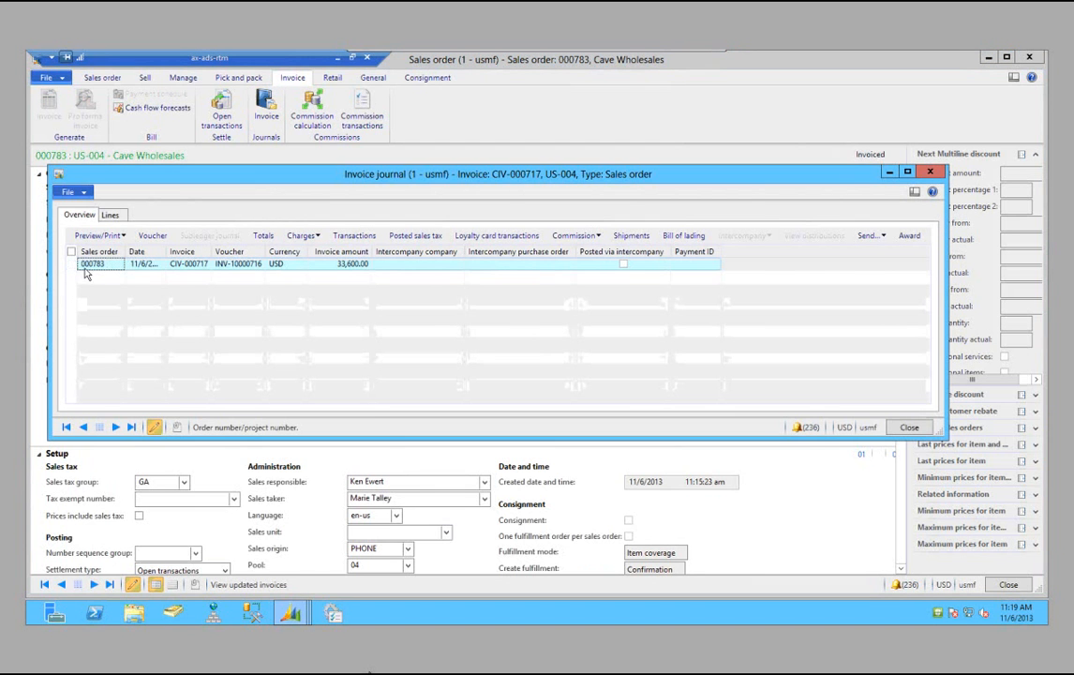
click(155, 238)
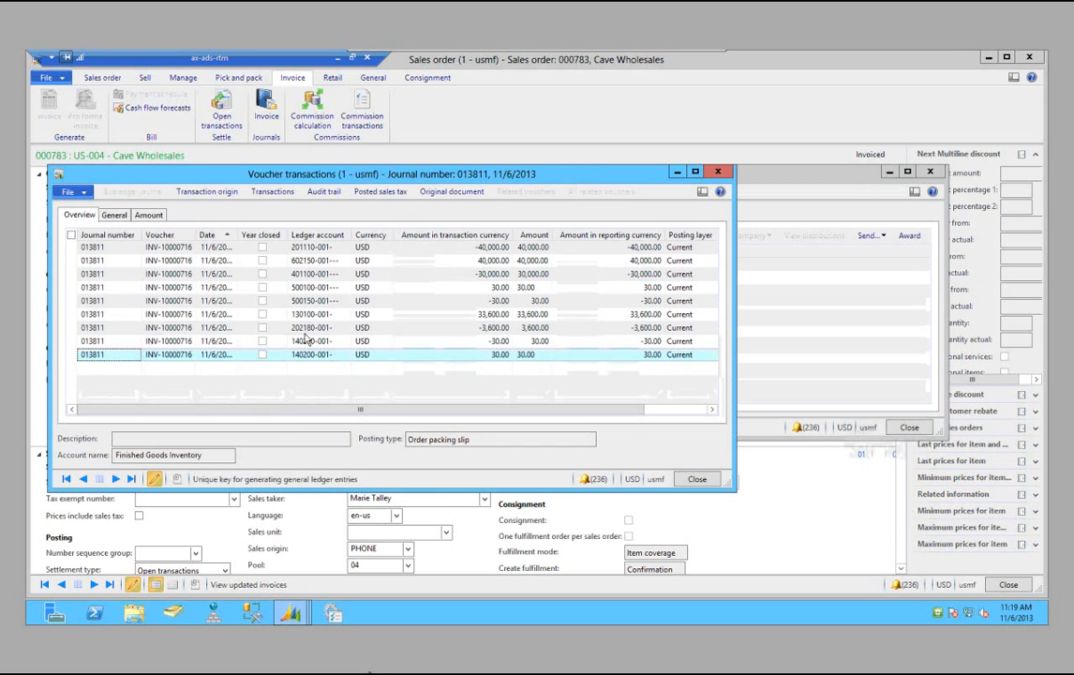
mouse_move(314, 293)
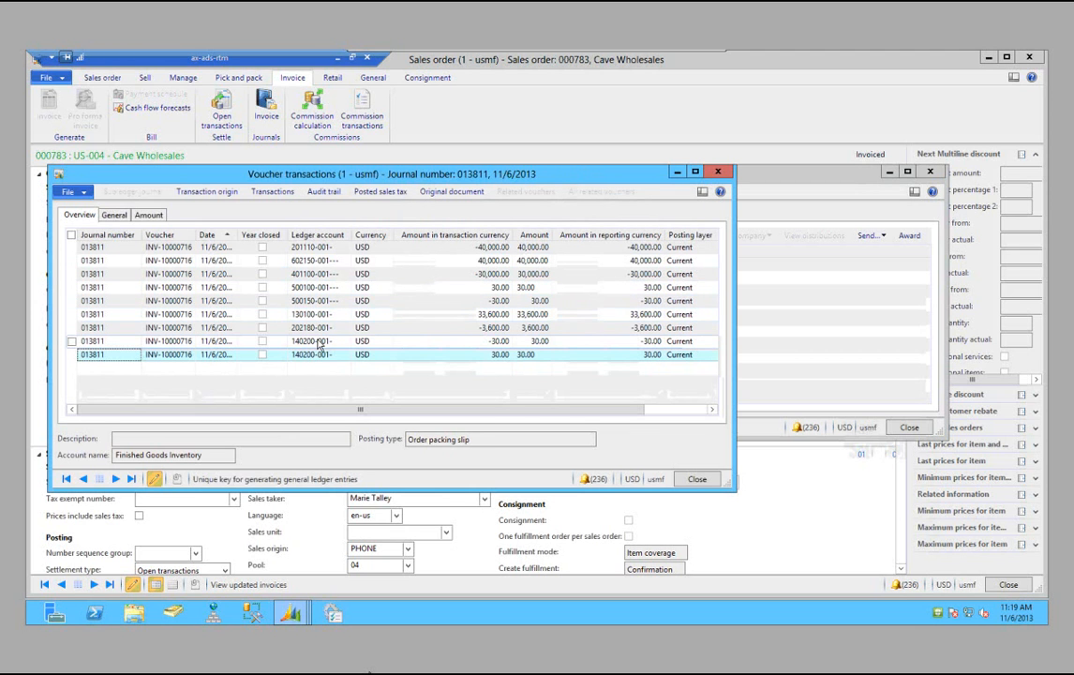
mouse_move(315, 334)
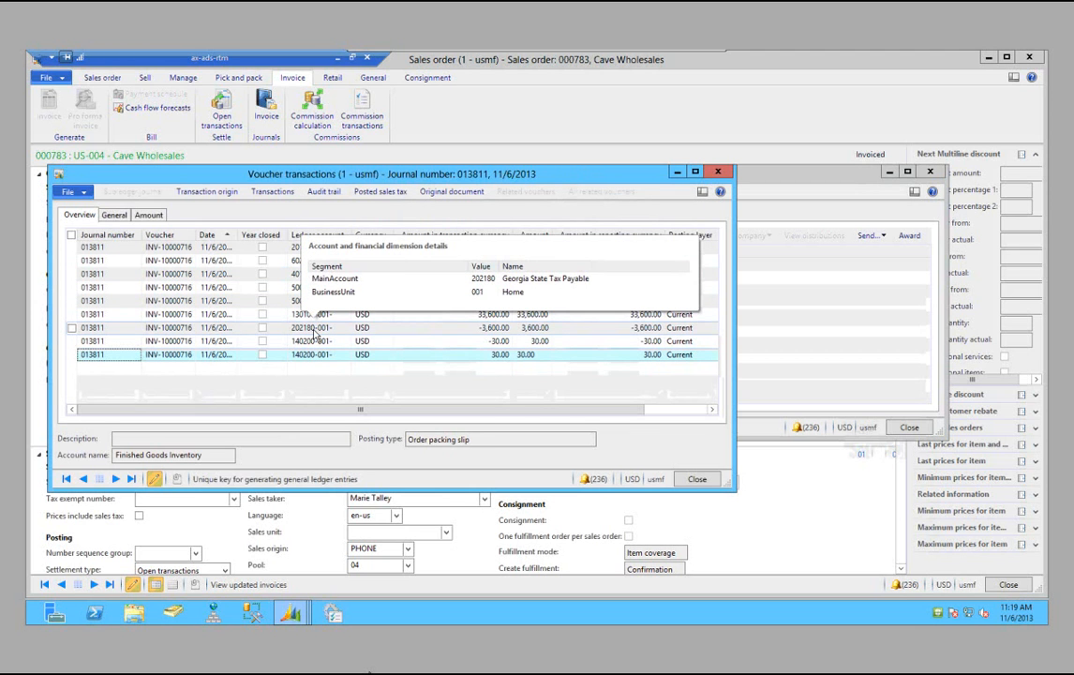
click(617, 328)
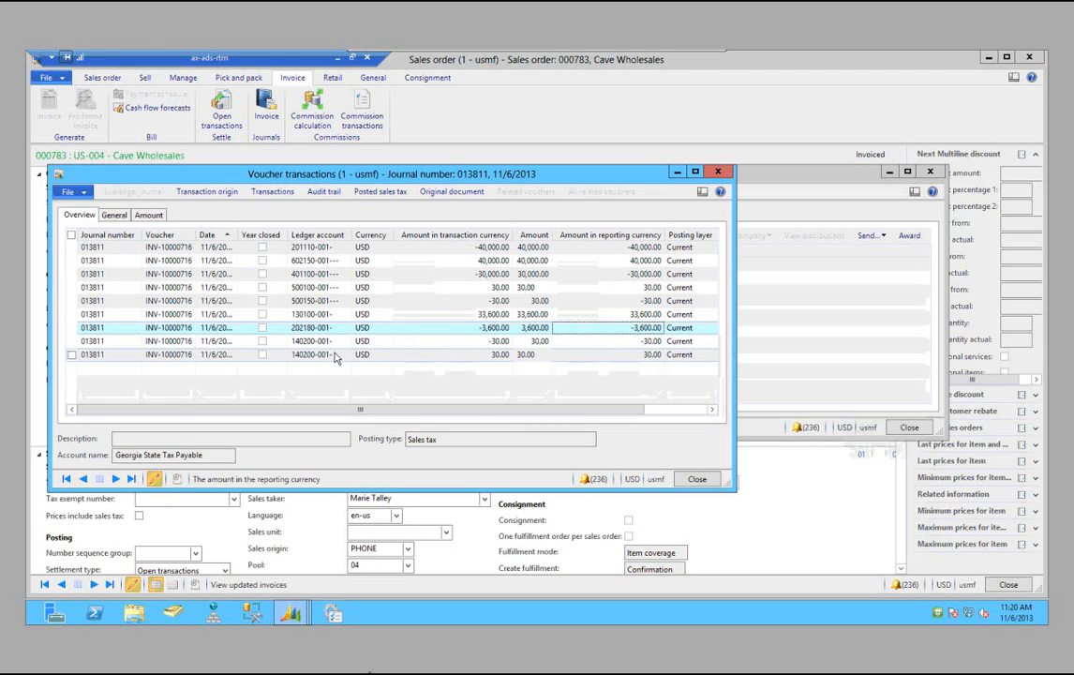
Step: Review the posted invoice's commission transactions, checking each salesperson's amount and the linked sales order and invoice, and return to the sales order list
mouse_move(332, 357)
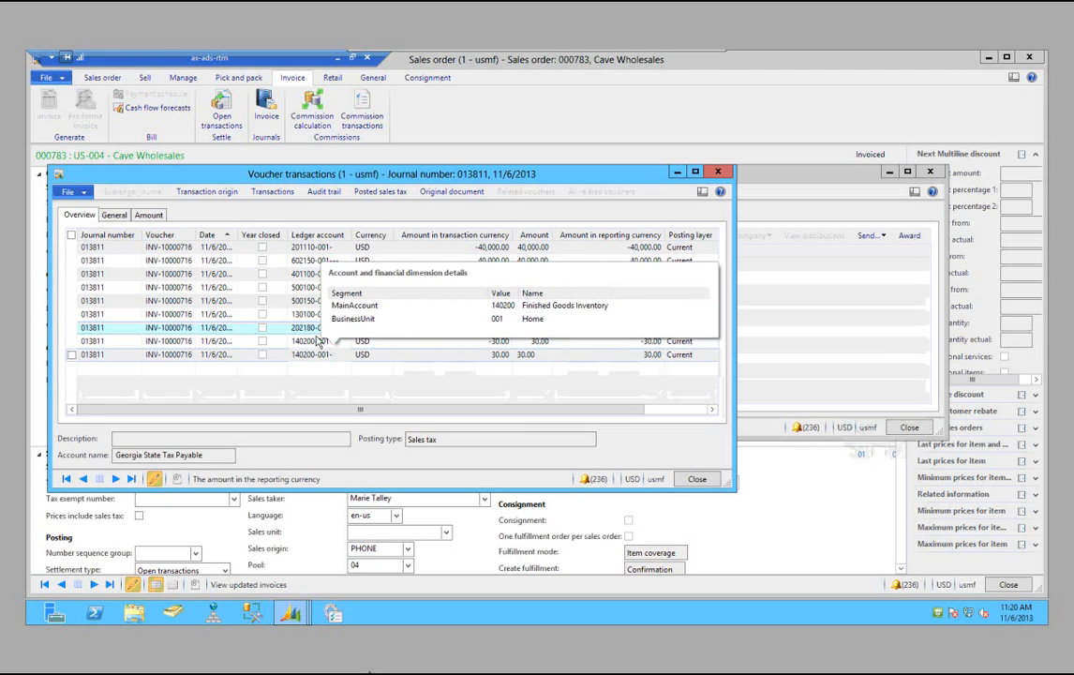
click(703, 481)
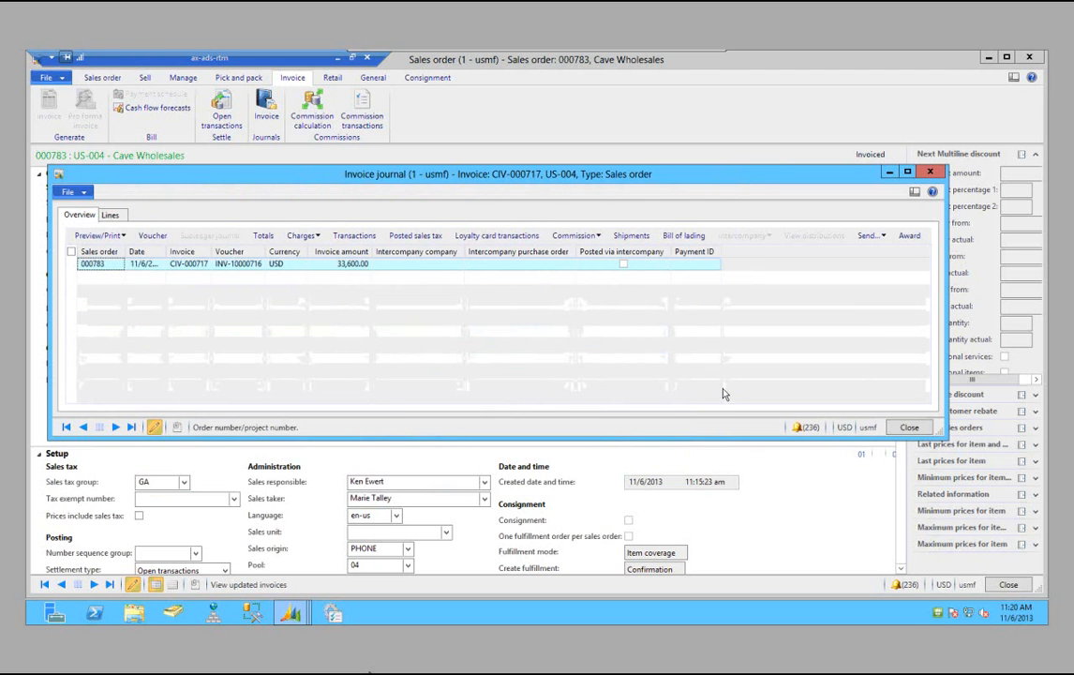
click(583, 237)
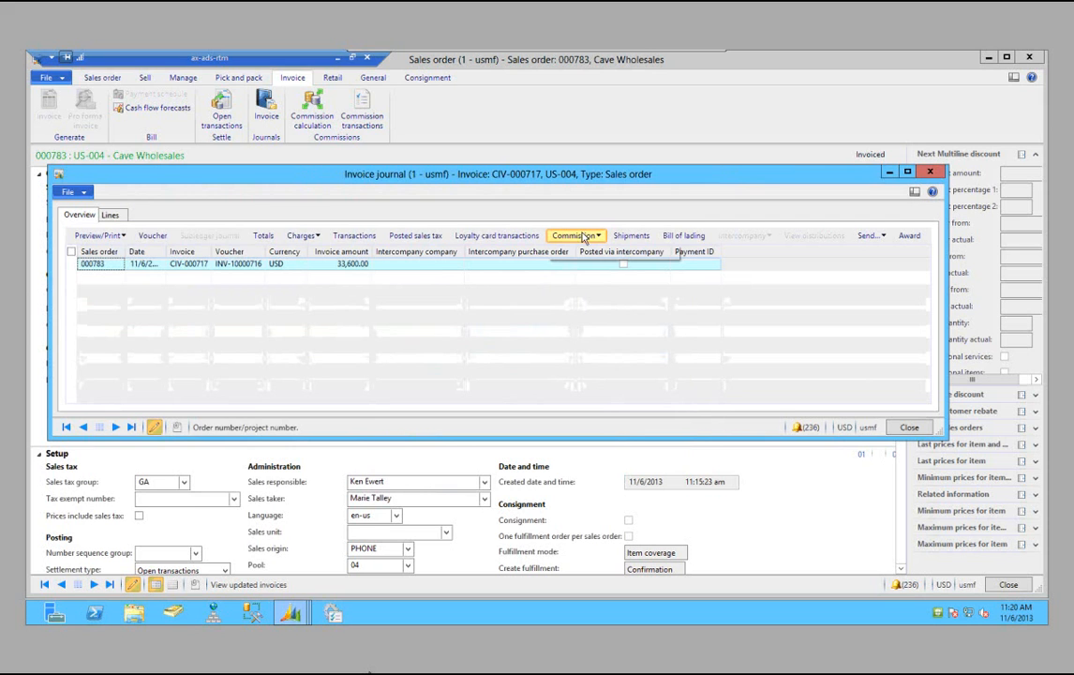
click(583, 252)
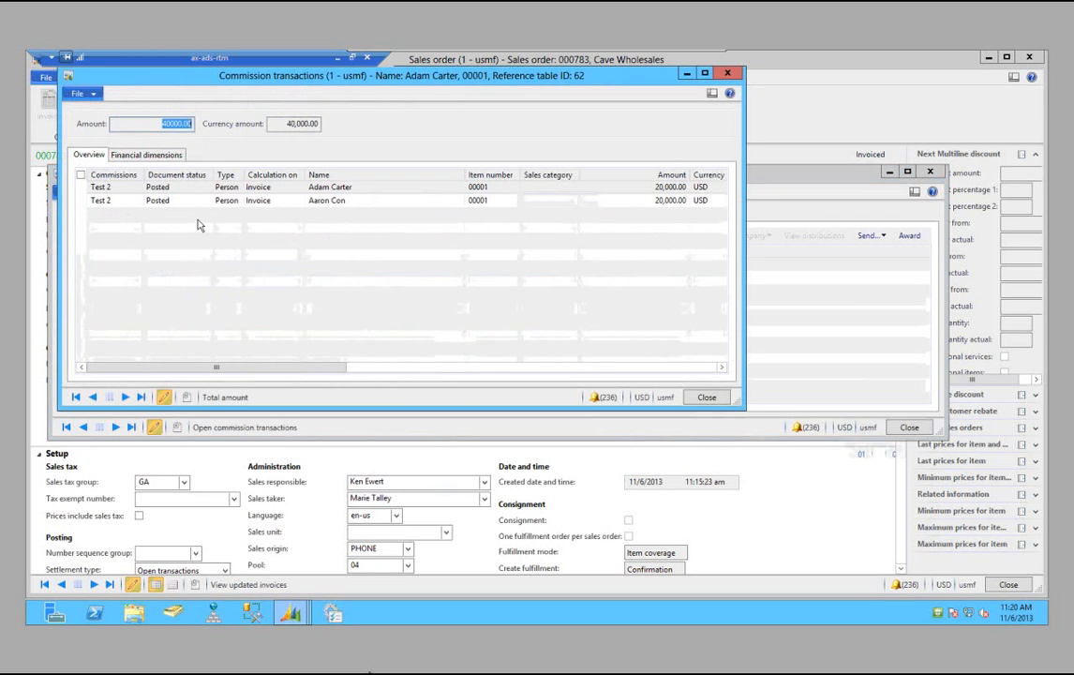
click(99, 188)
click(380, 190)
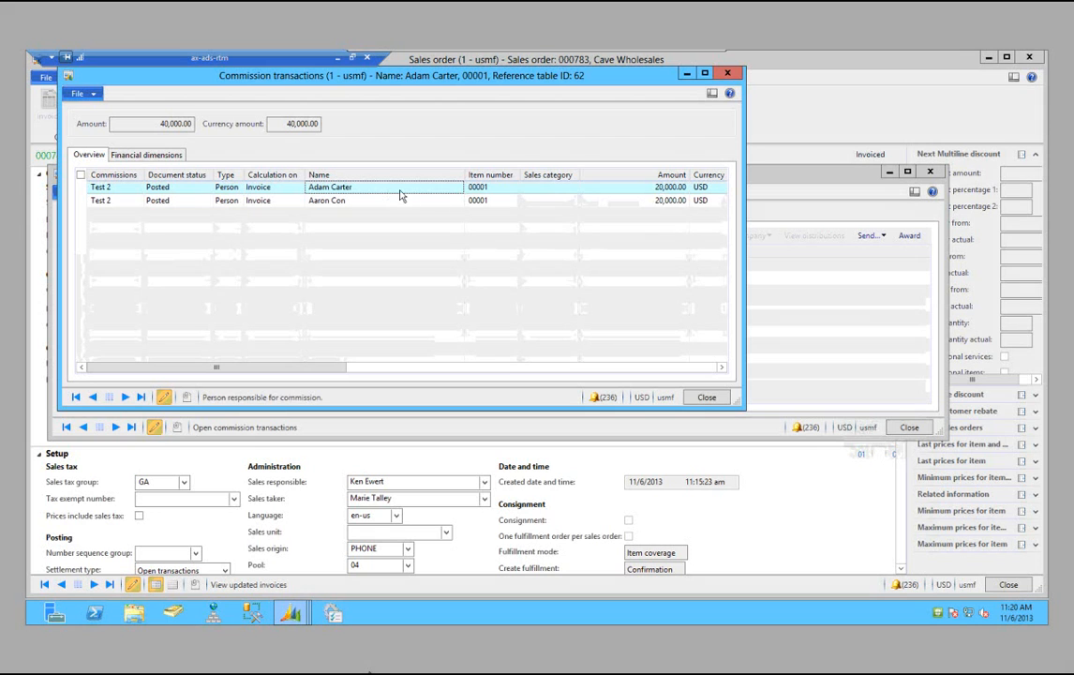
click(642, 192)
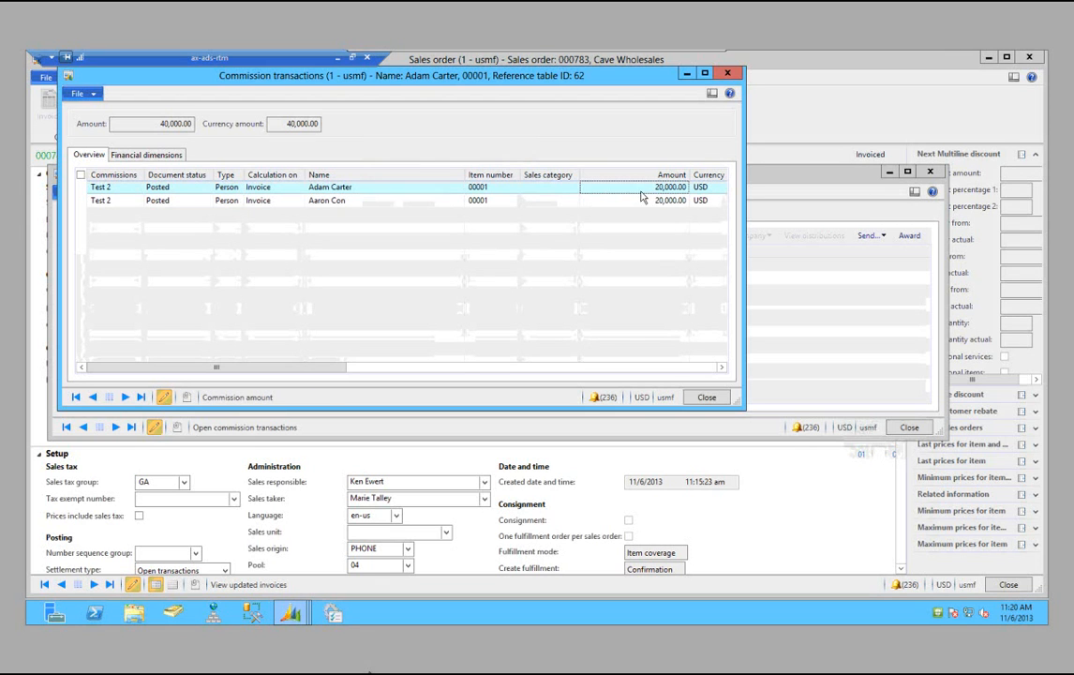
click(340, 203)
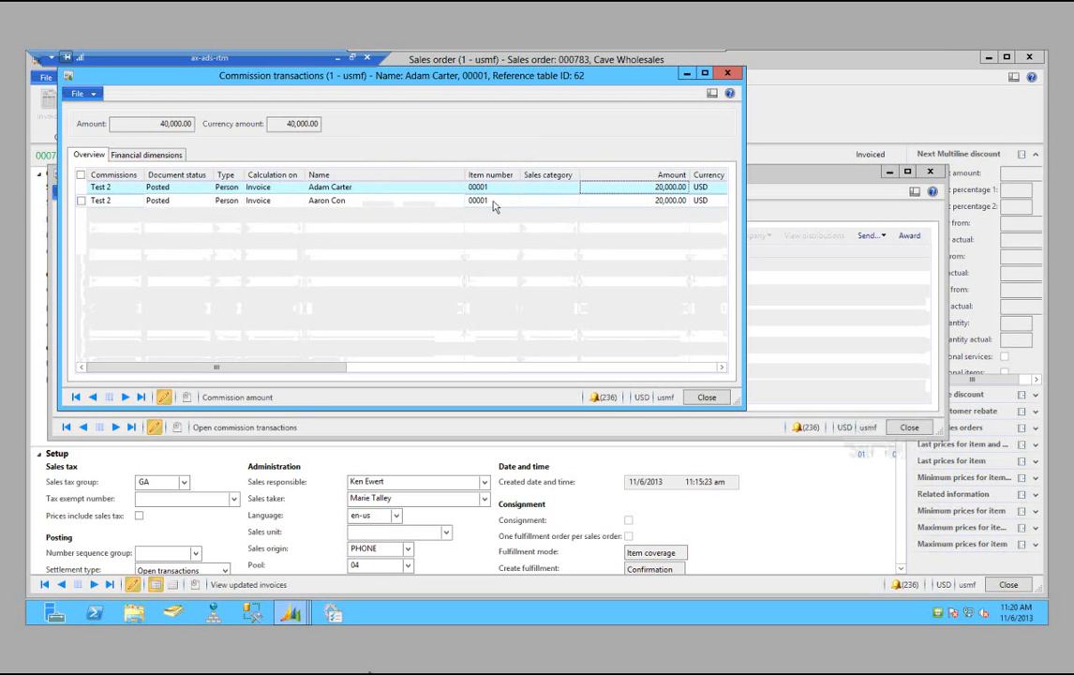
click(667, 204)
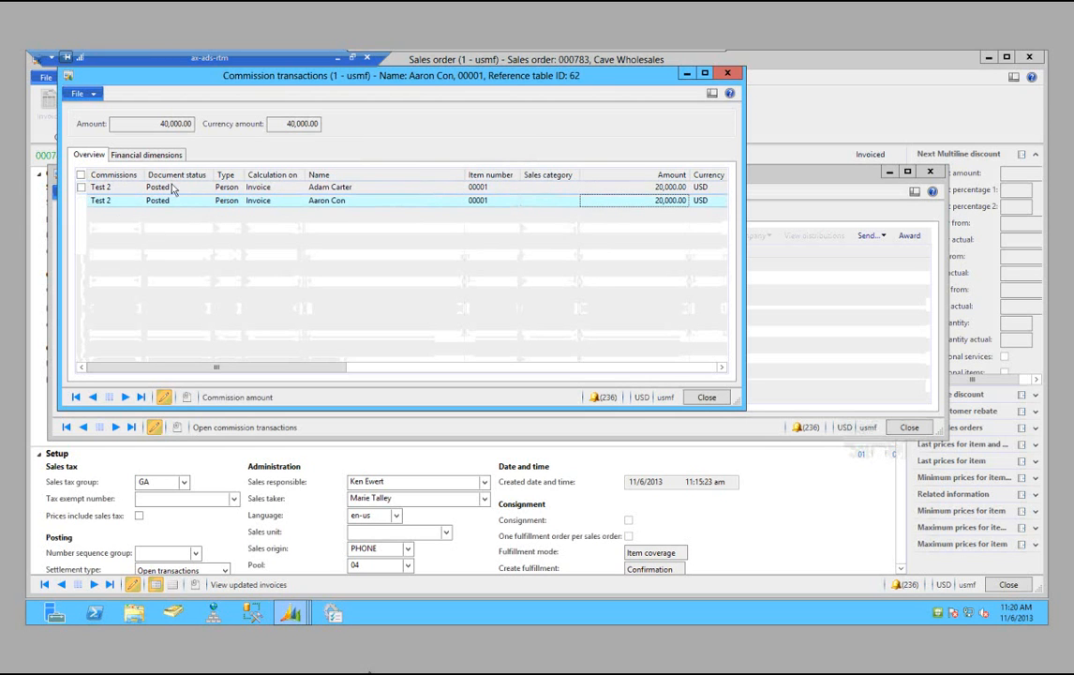
drag(334, 372, 627, 360)
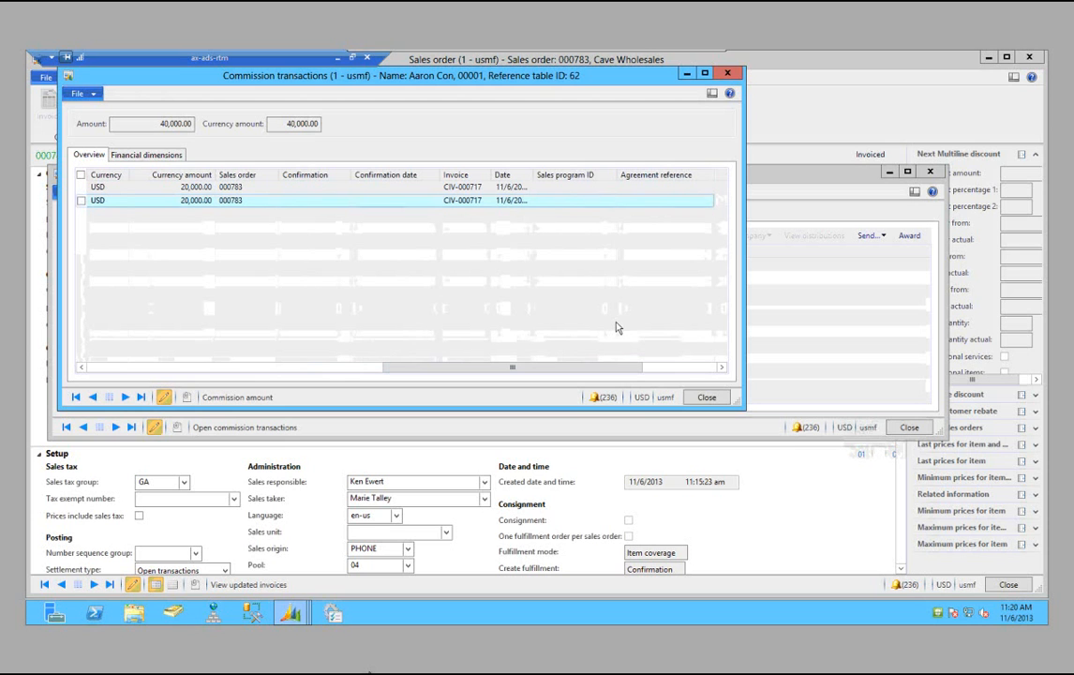
click(709, 405)
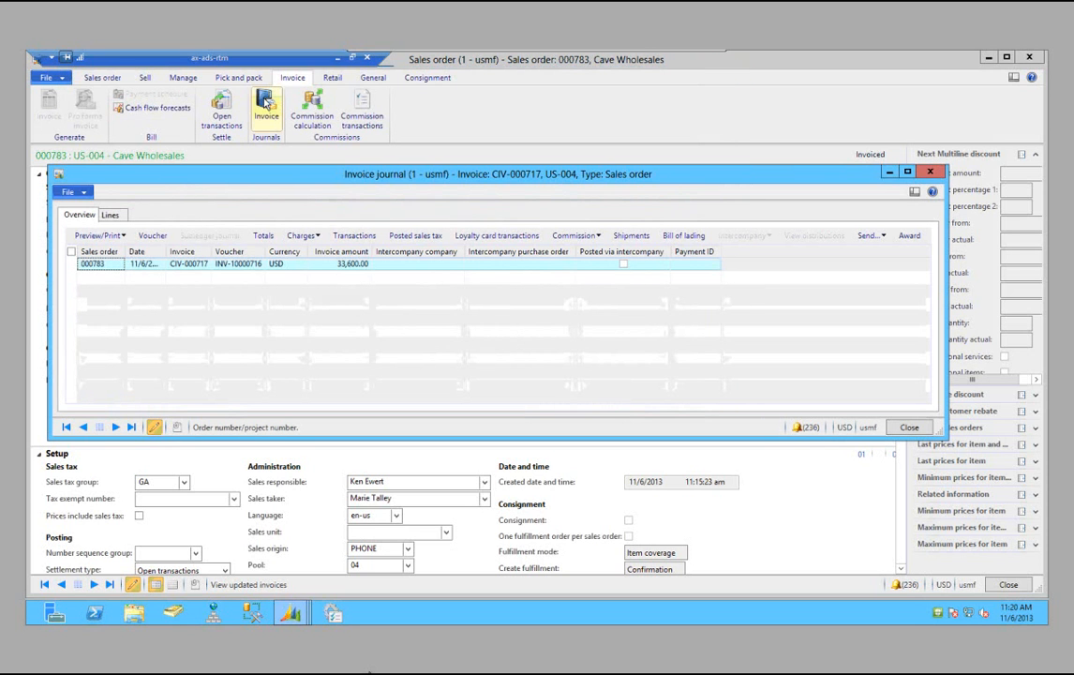
click(911, 429)
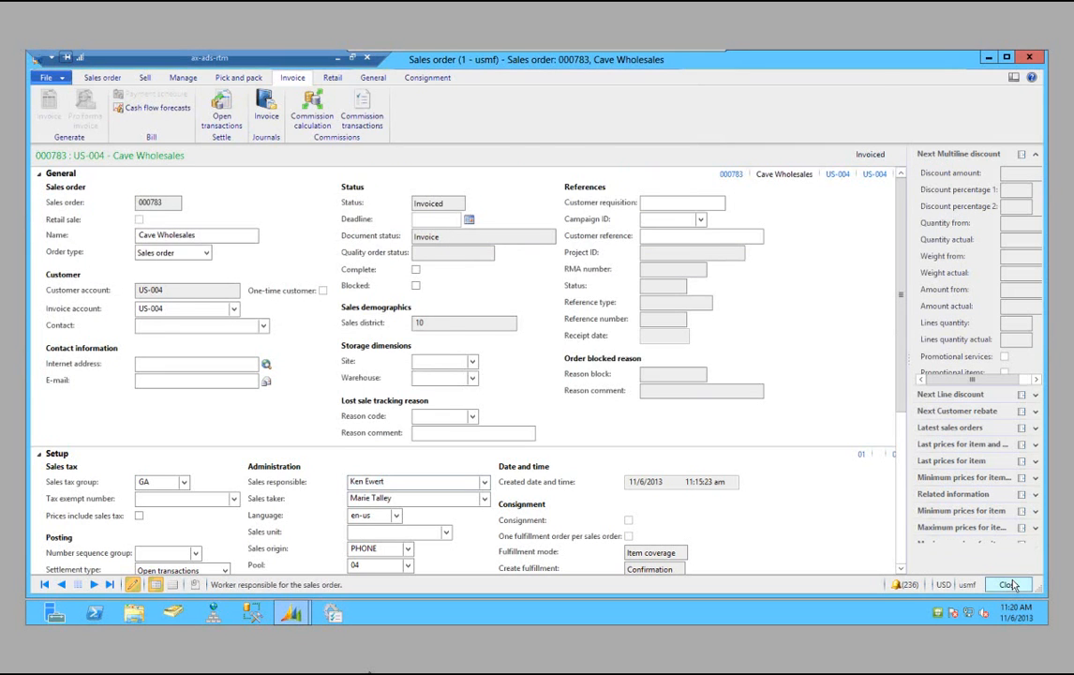
click(1010, 584)
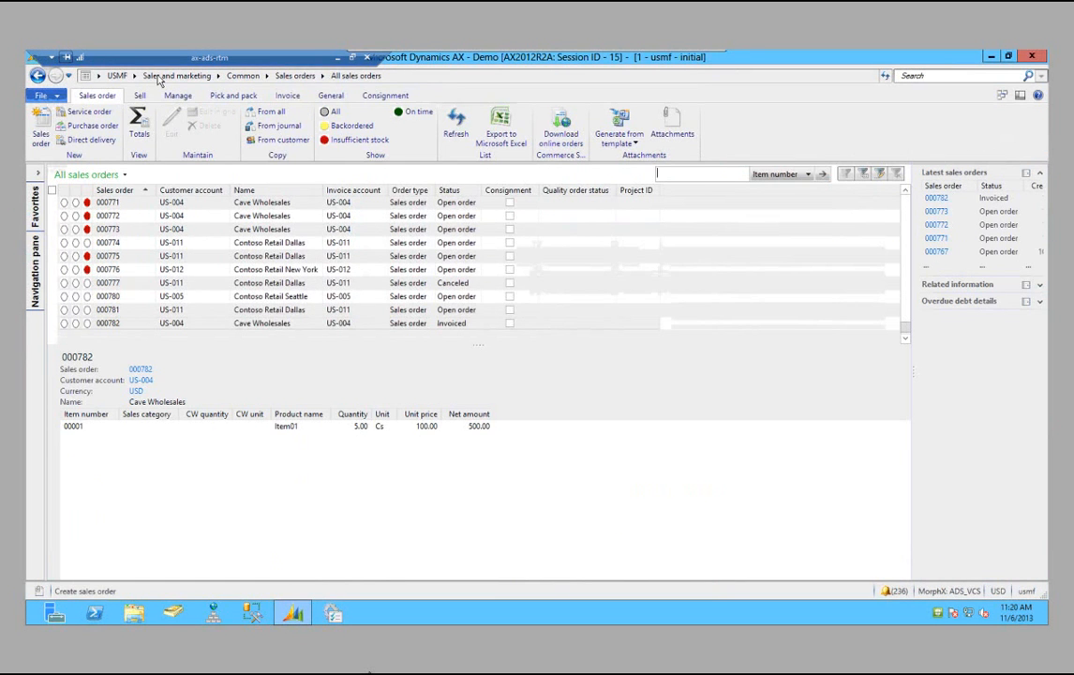
Step: Open the list of all commission transactions in Sales and marketing and review each salesperson's entry
click(159, 77)
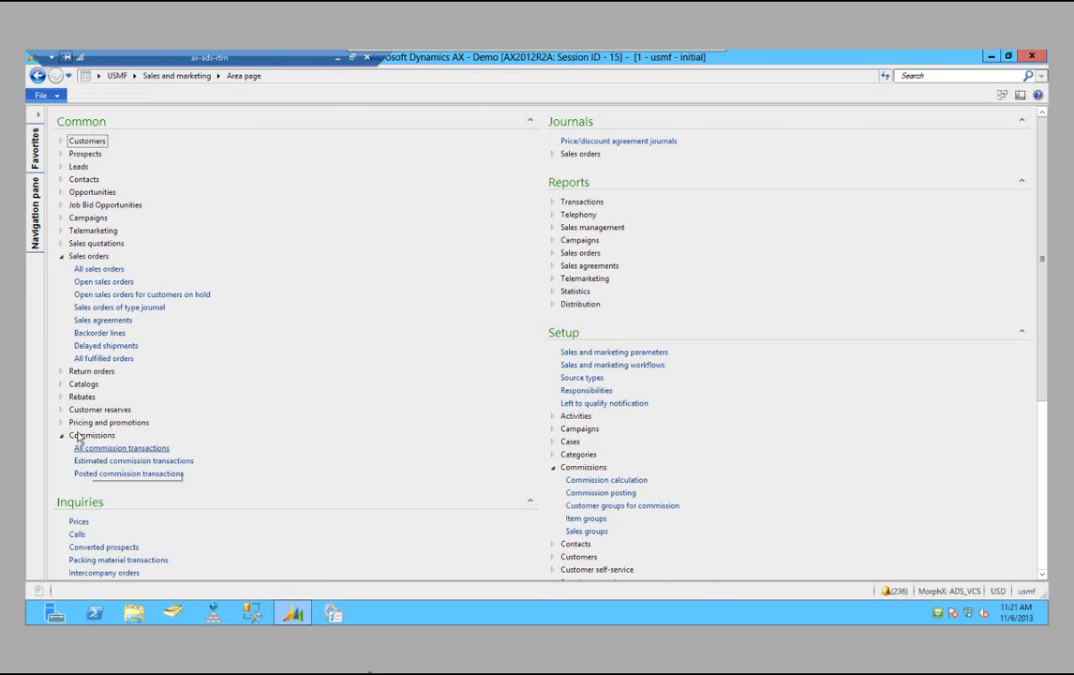
click(142, 448)
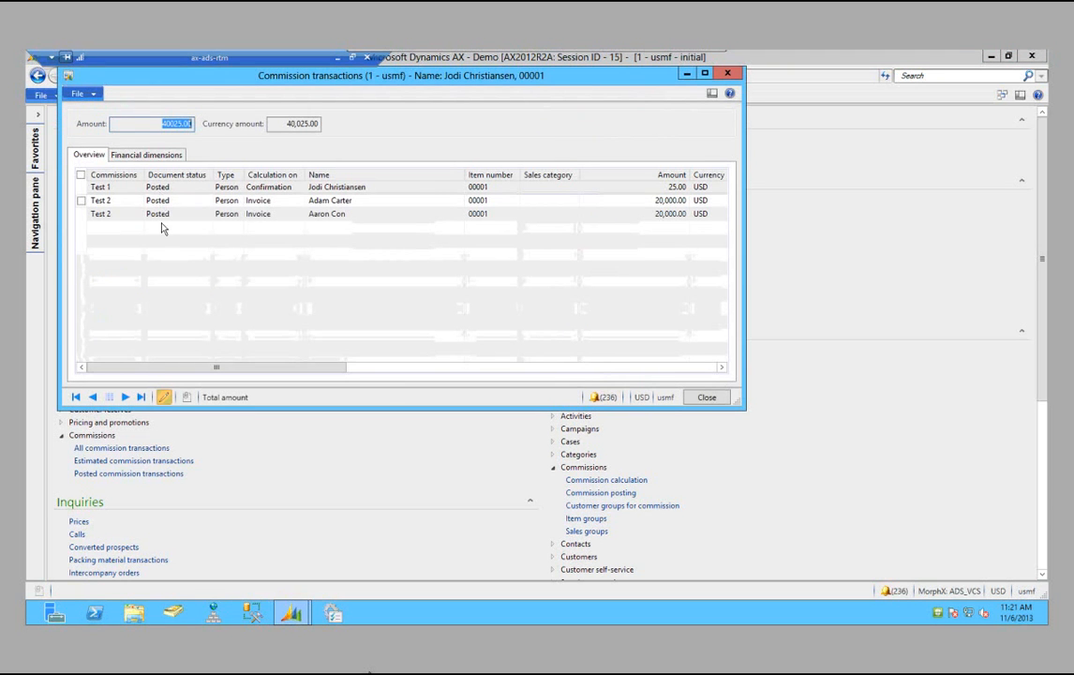
click(140, 188)
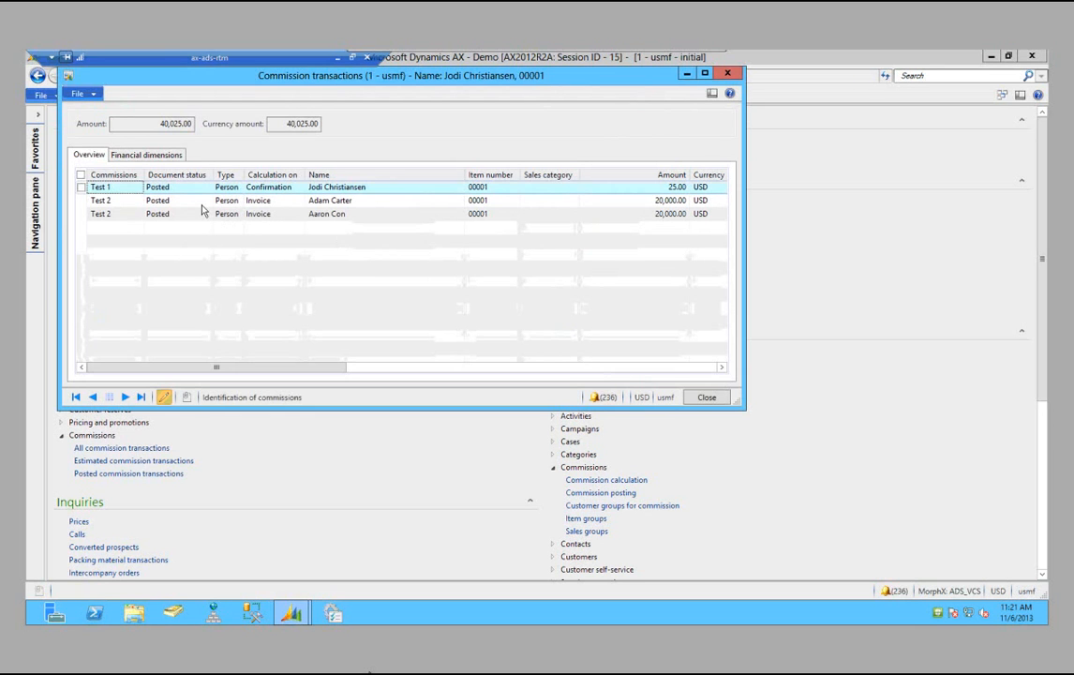
click(332, 200)
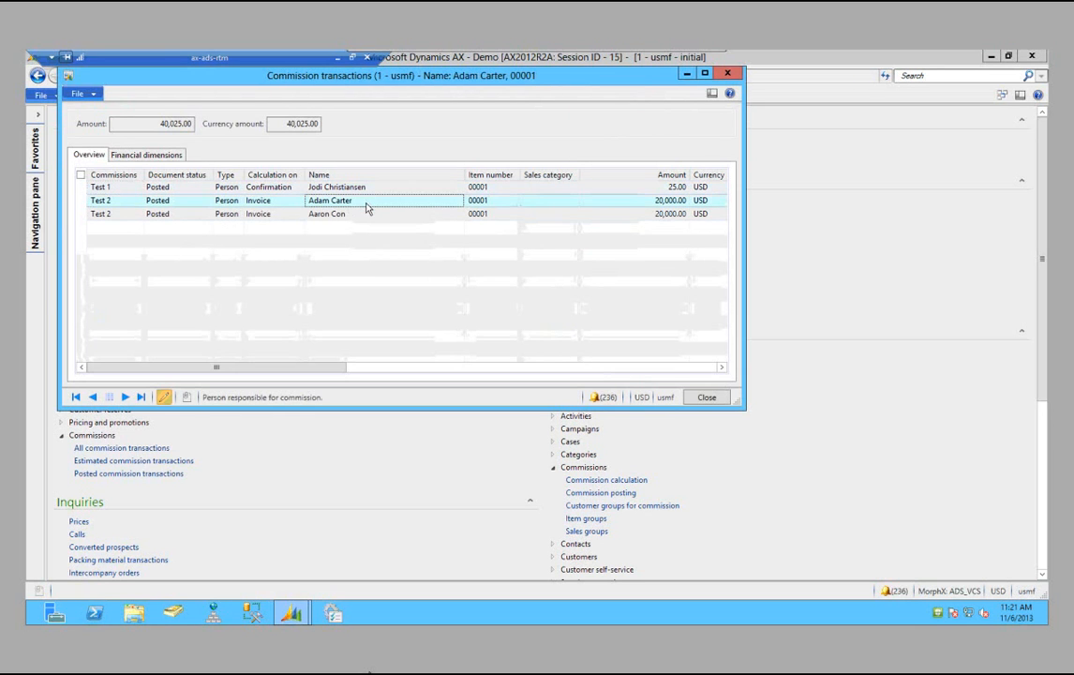
click(354, 217)
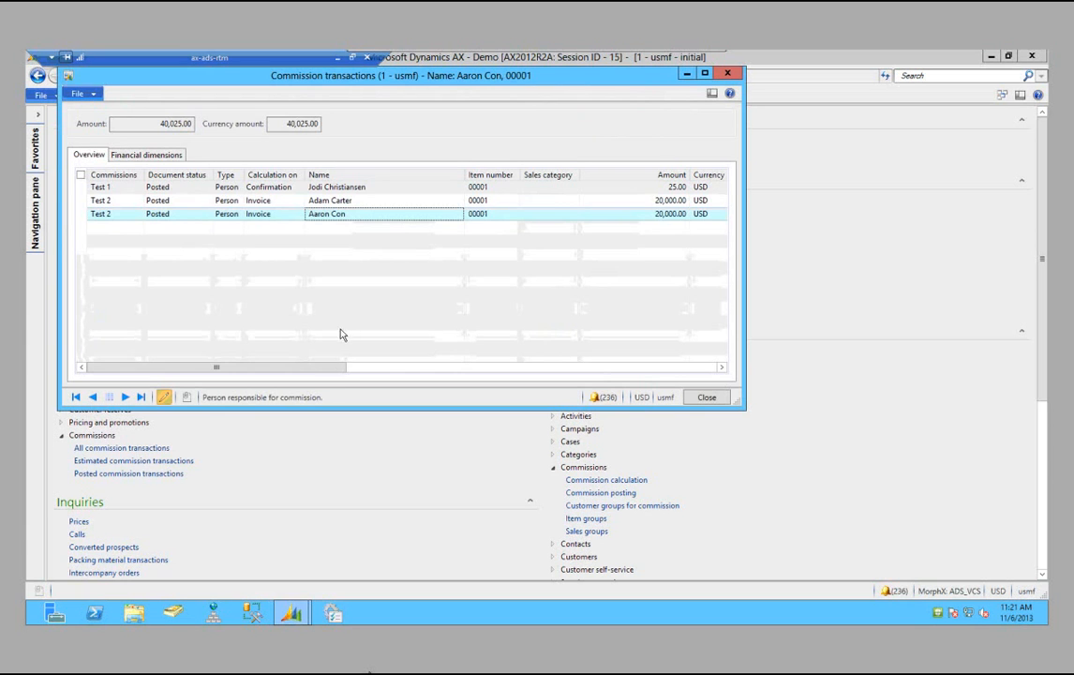
drag(333, 367, 212, 365)
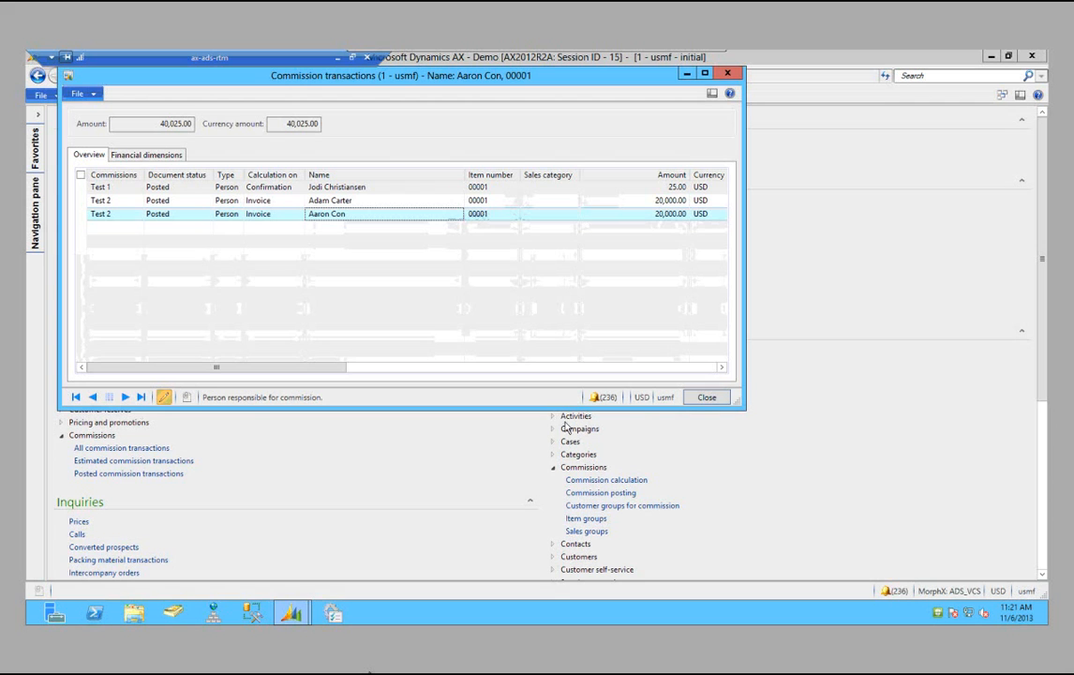
Step: Check the estimated commission transactions and the posted commission transactions
click(159, 460)
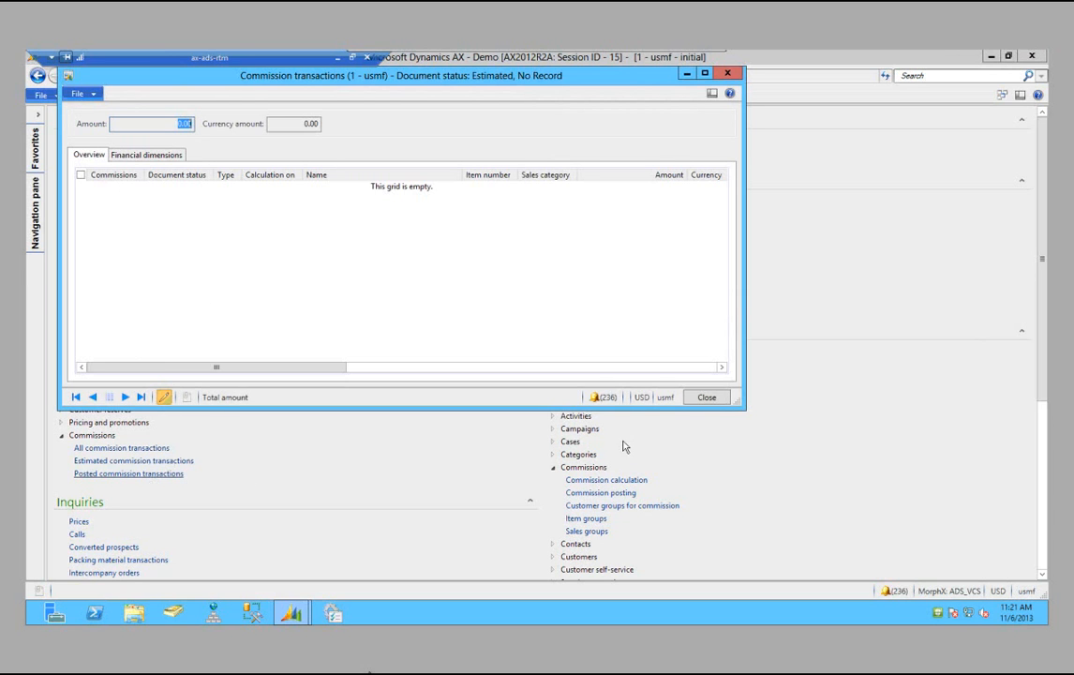
key(Escape)
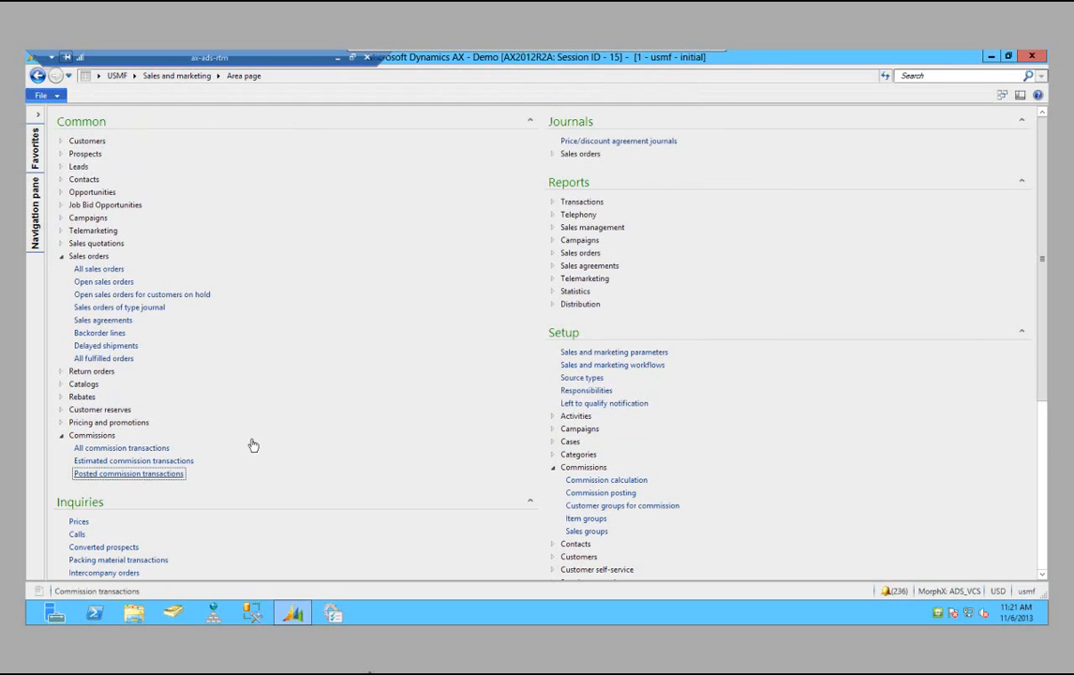
key(Return)
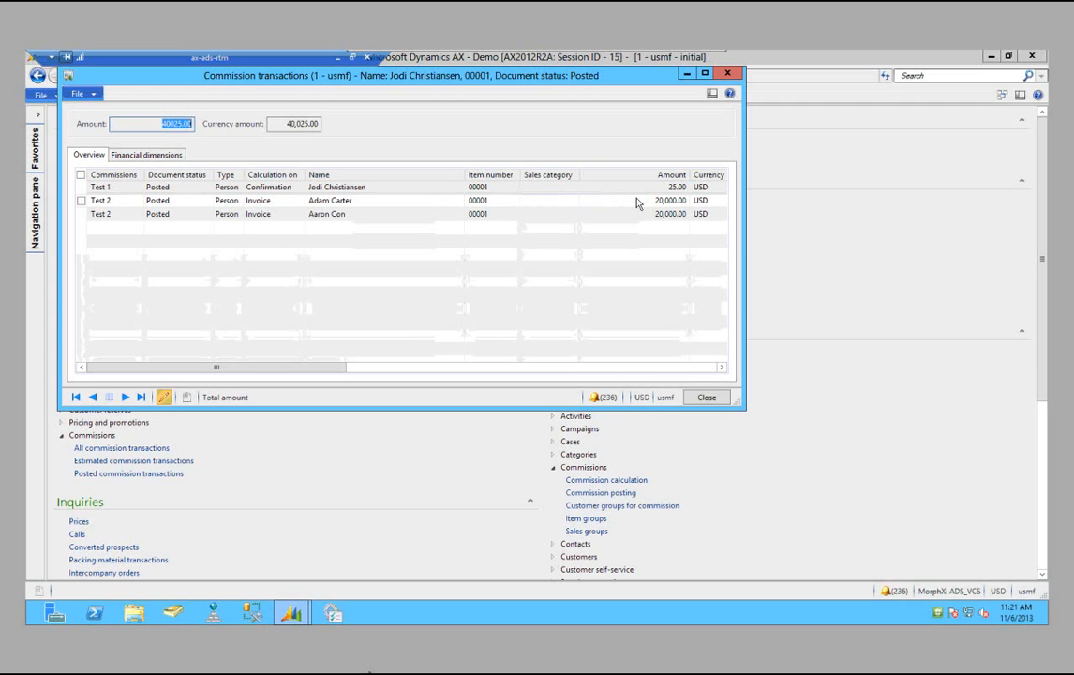
click(705, 398)
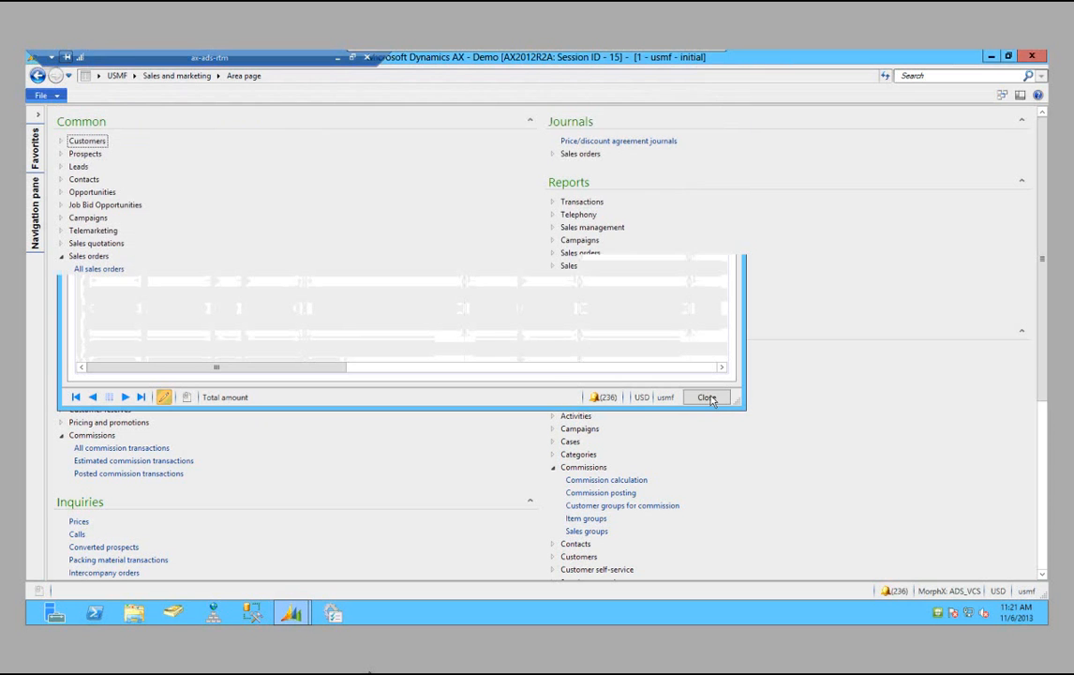
Step: Open the commission transaction list report from the Accounts receivable module
click(134, 77)
key(Return)
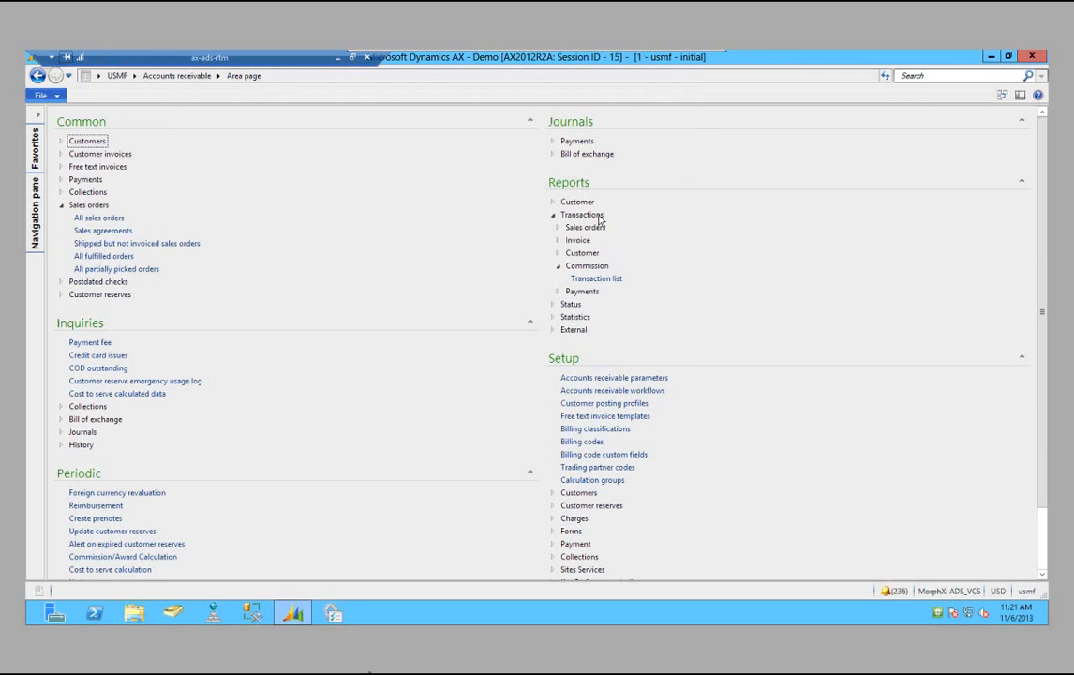
click(623, 282)
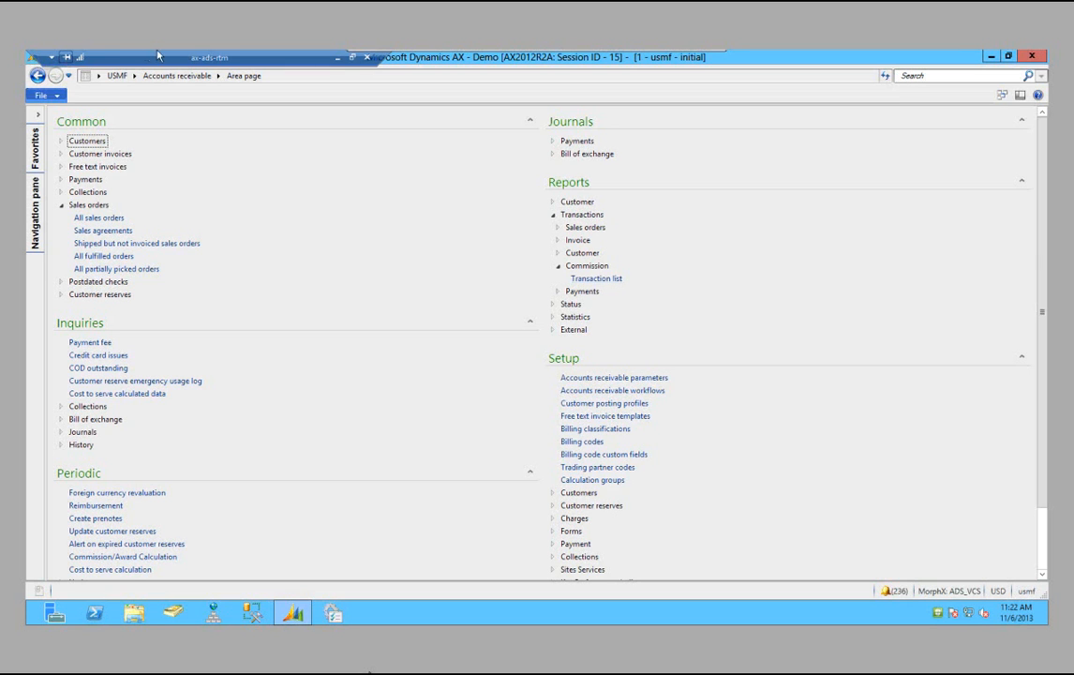
Step: Review the commission posting setup and the customer groups for commission in Sales and marketing
click(134, 75)
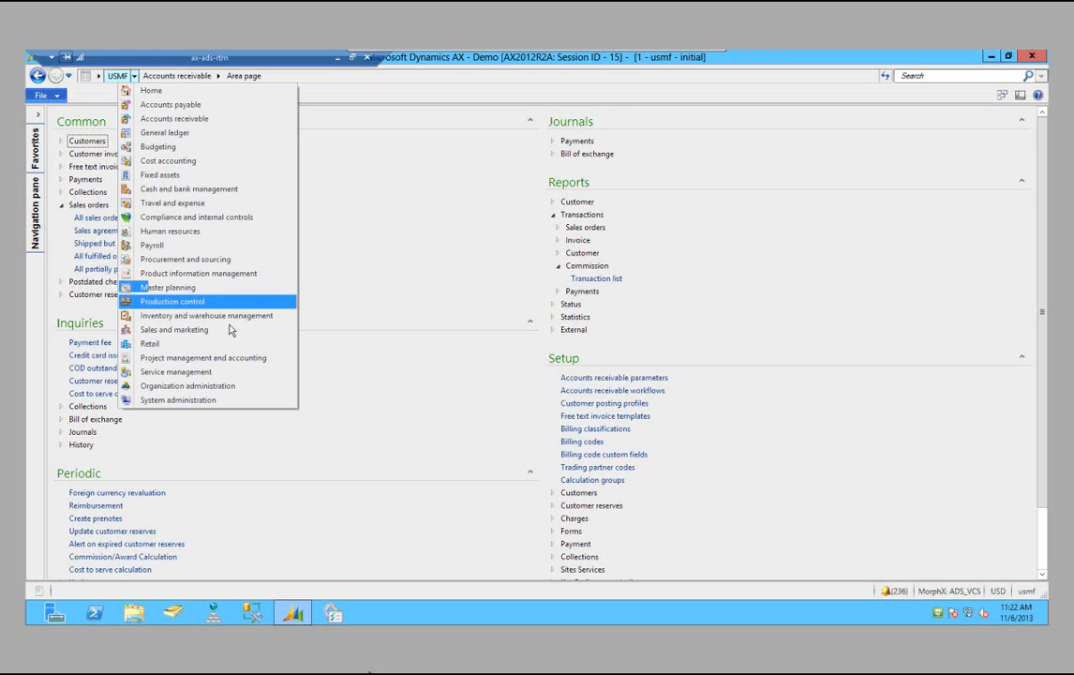
click(237, 329)
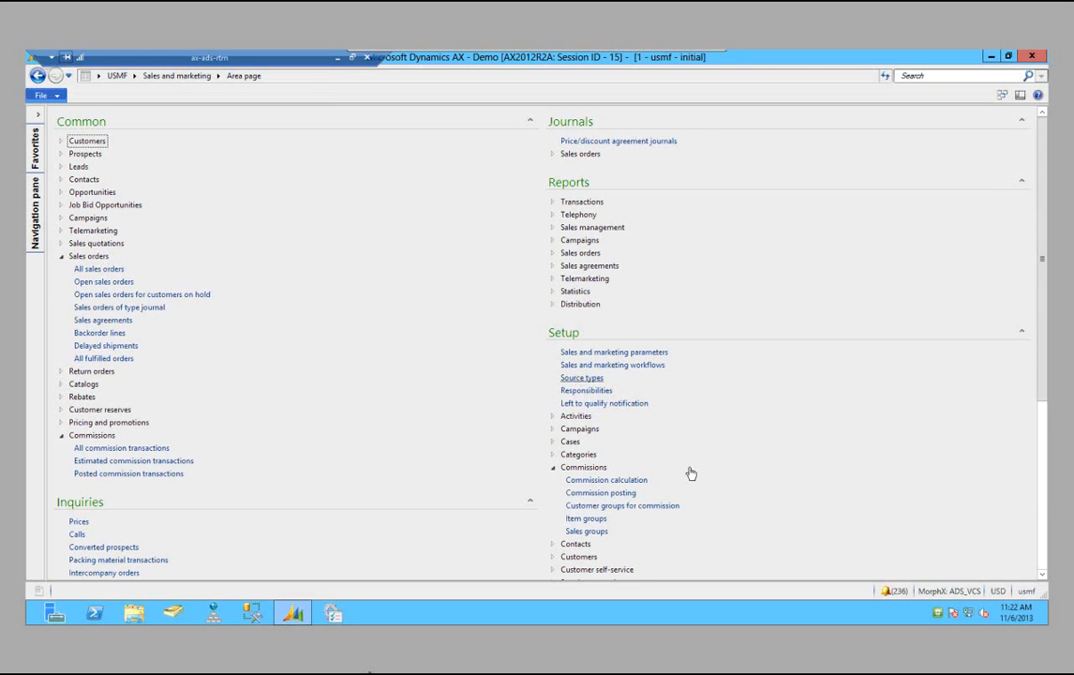
click(622, 492)
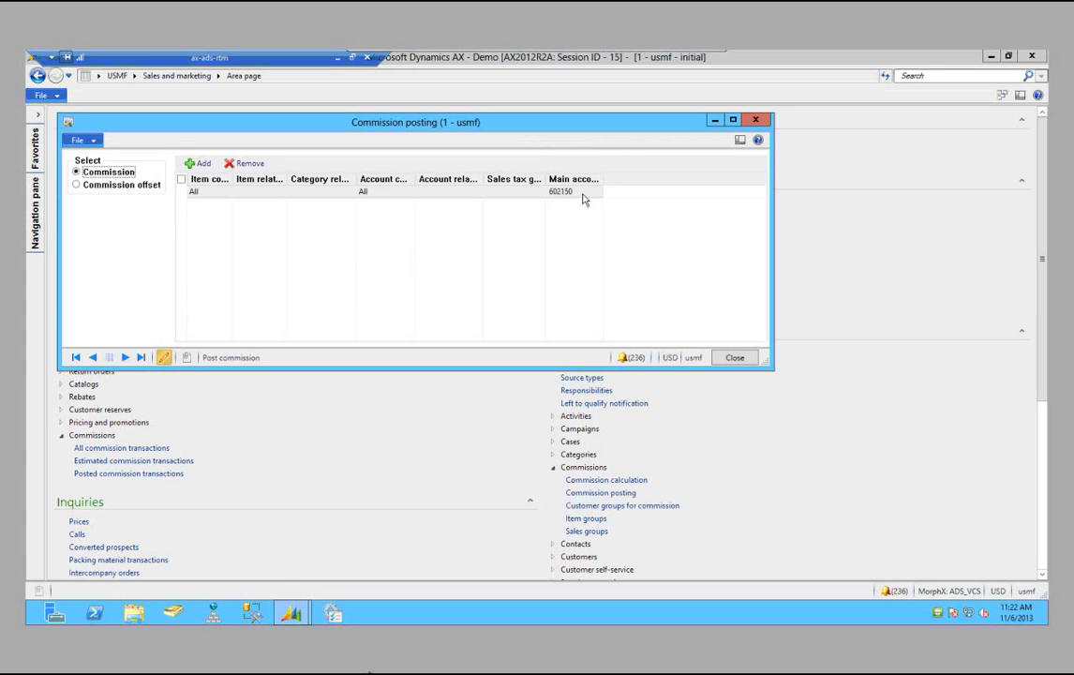
click(735, 358)
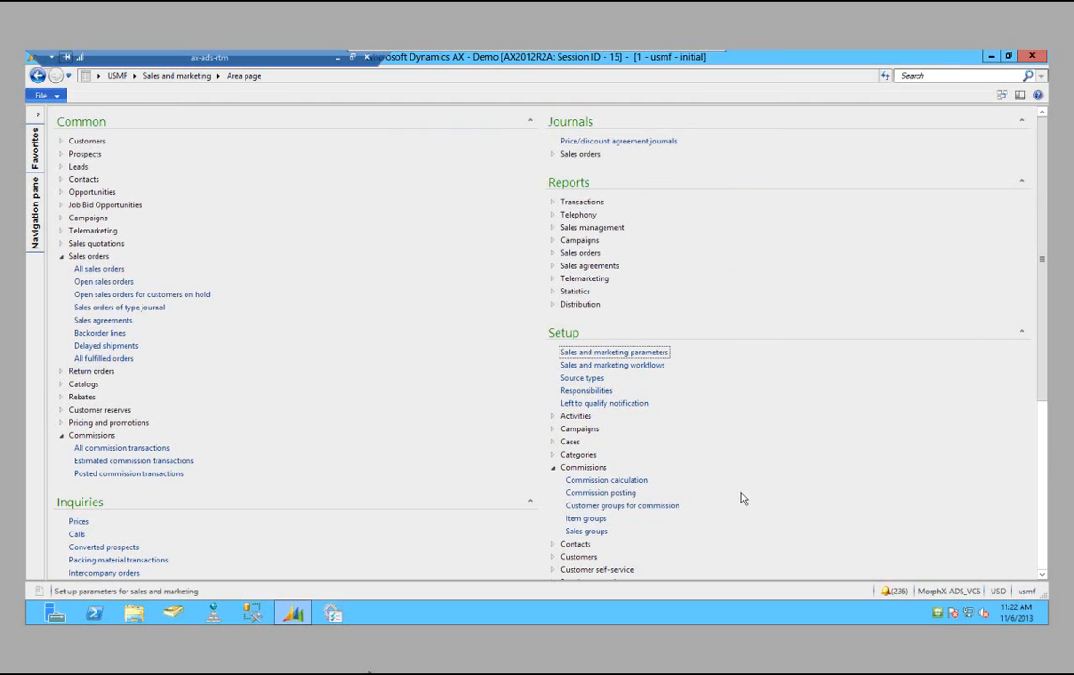
click(666, 512)
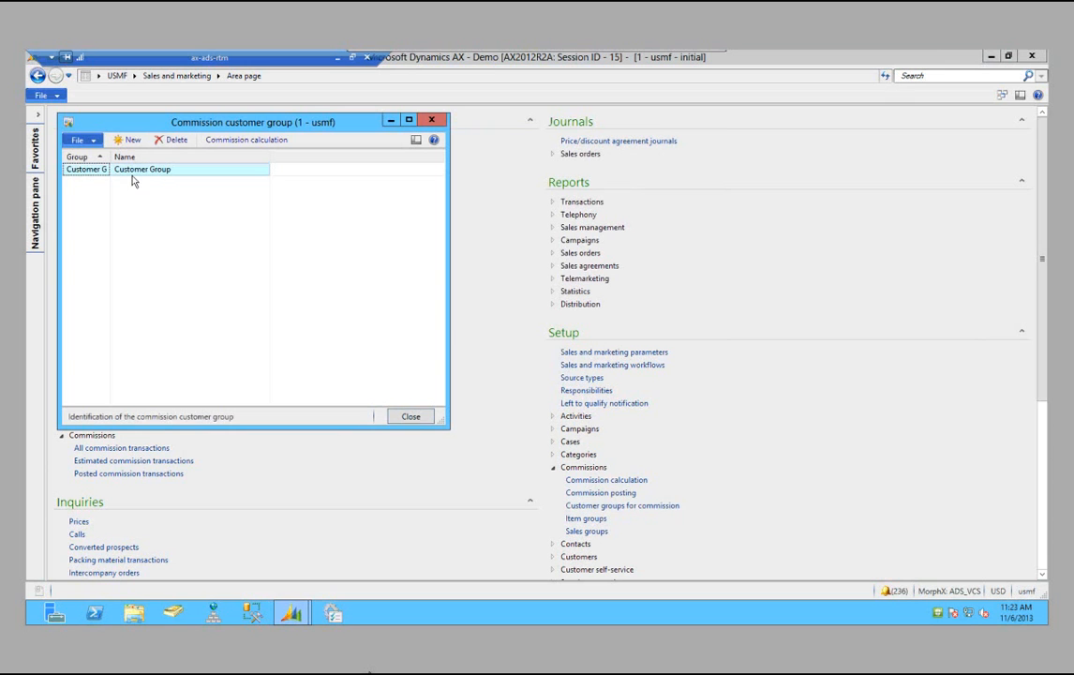
click(420, 416)
Step: Open the Cave Wholesales customer record in edit mode from the list of all customers and maximize its form
click(84, 140)
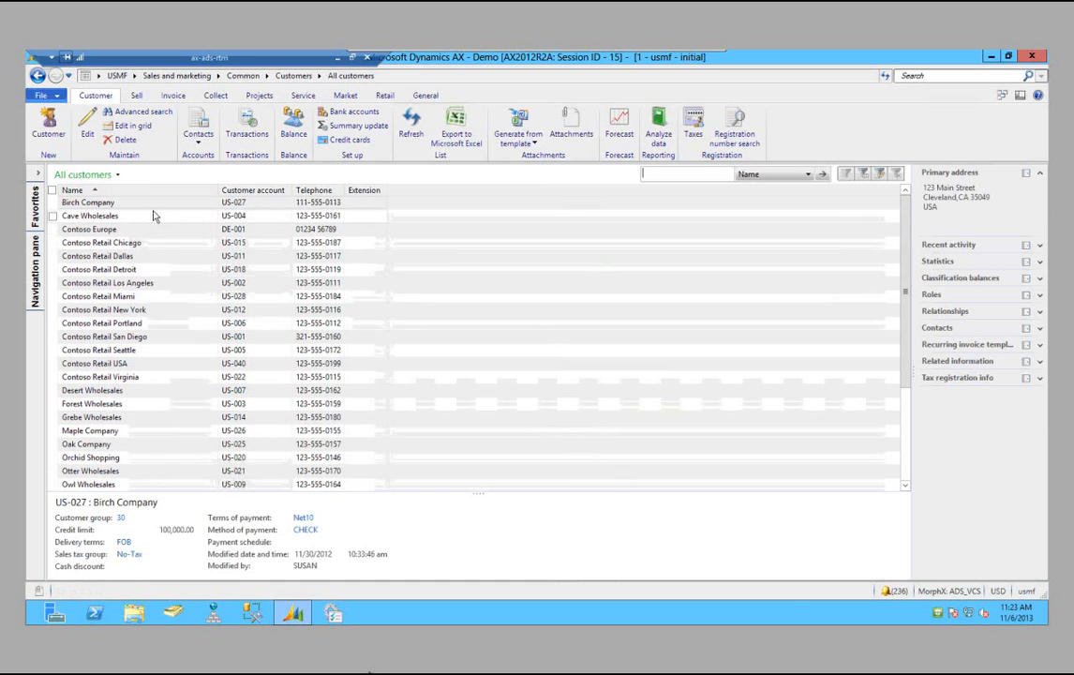
click(155, 216)
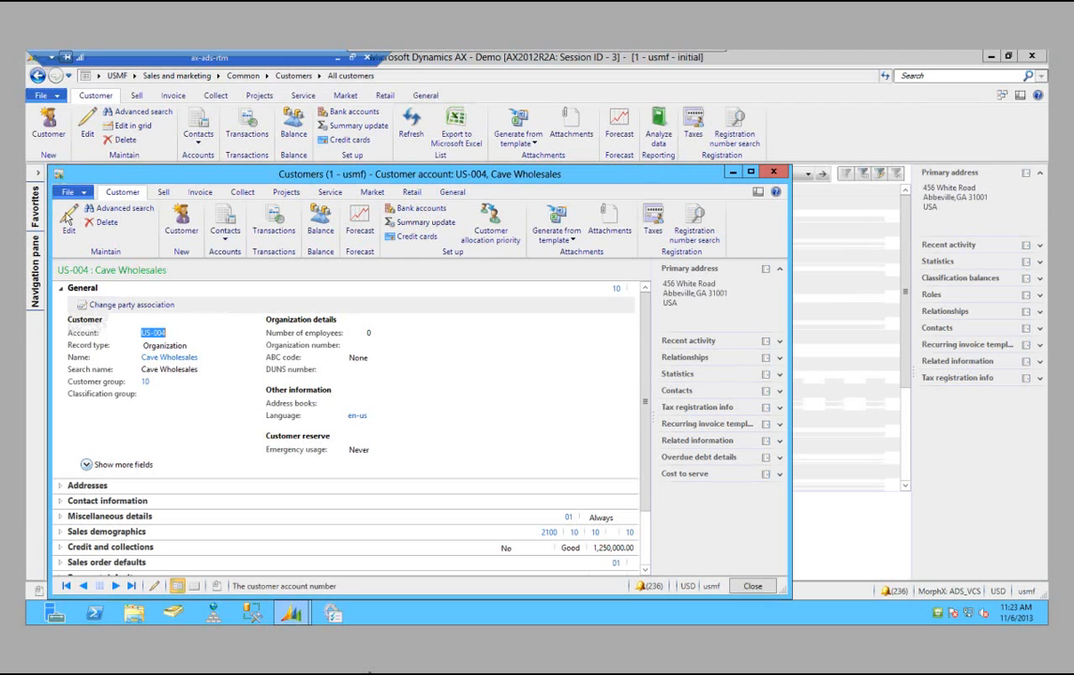
click(66, 211)
click(751, 175)
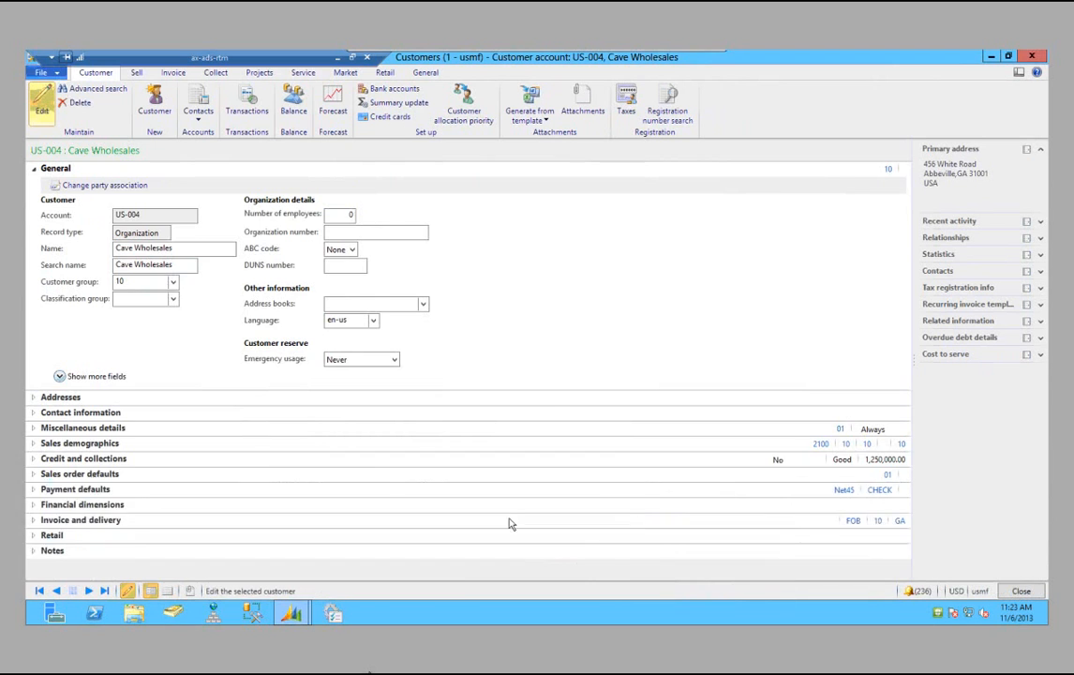
Step: Assign the Customer G commission group in the Cave Wholesales sales order defaults and close the customer record
click(508, 519)
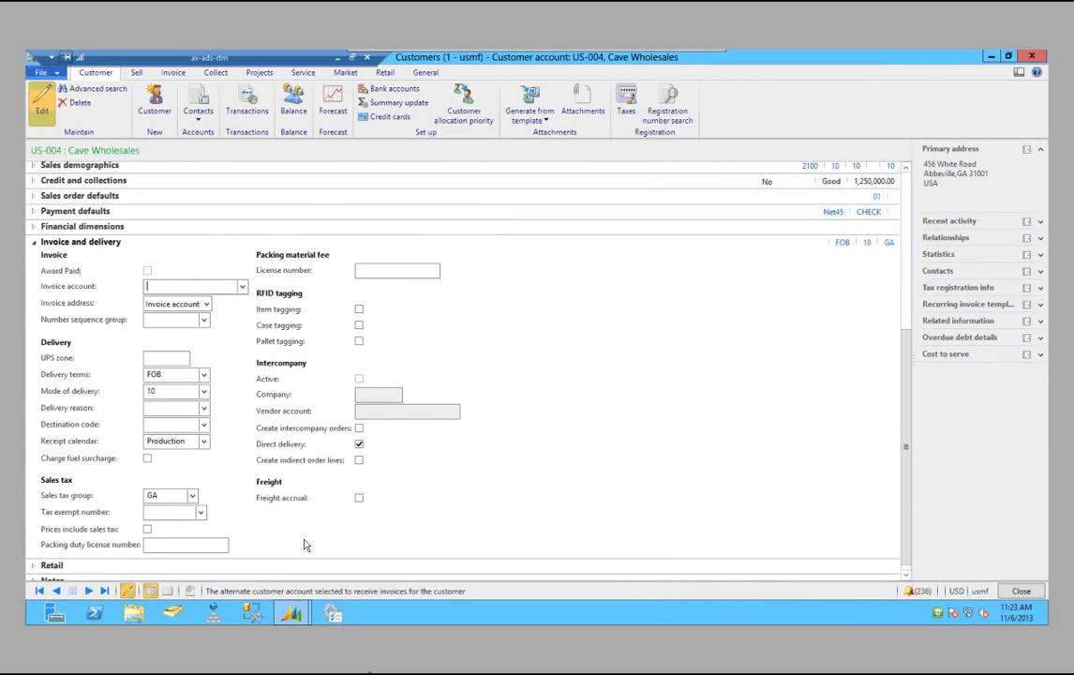
scroll(53, 302, up, 5)
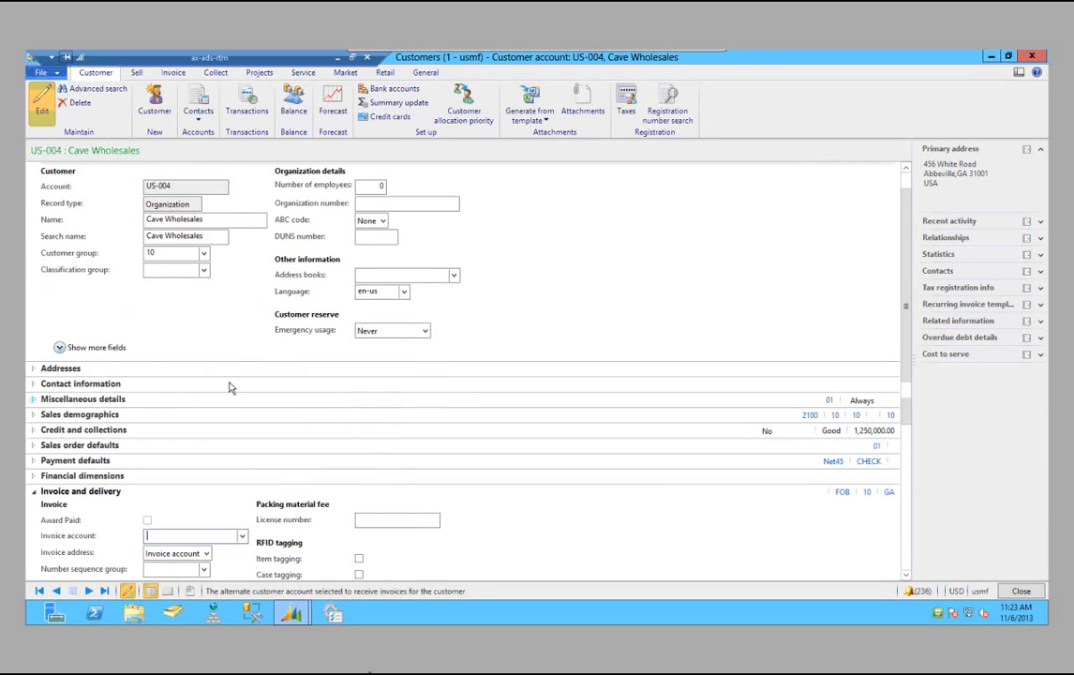
scroll(243, 367, down, 5)
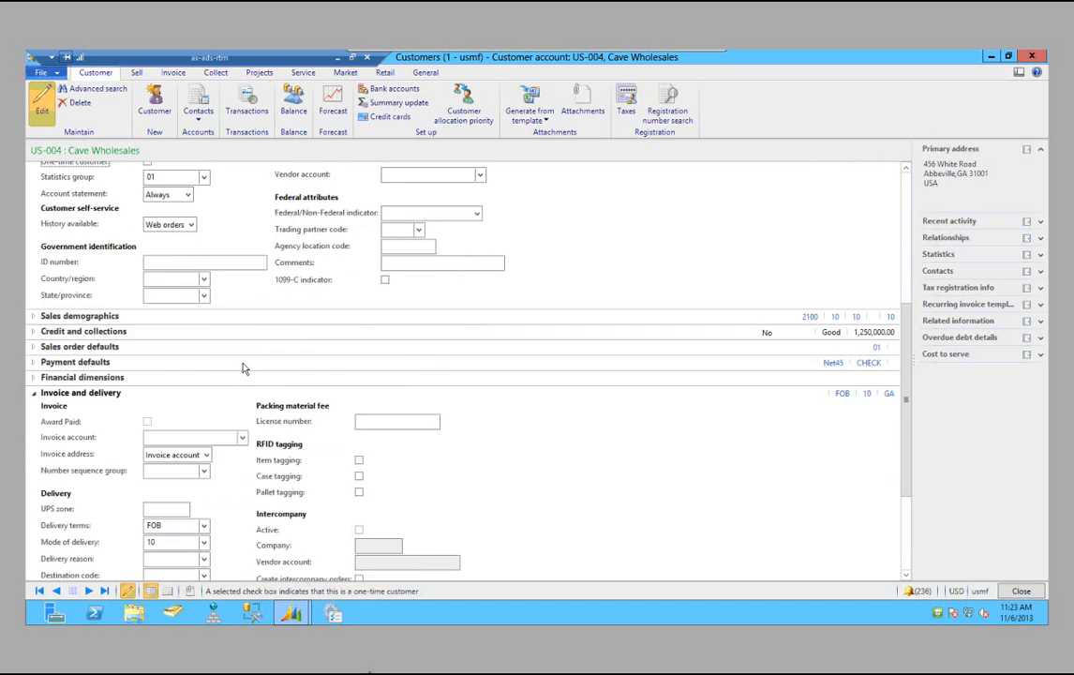
scroll(225, 328, down, 5)
scroll(241, 335, up, 7)
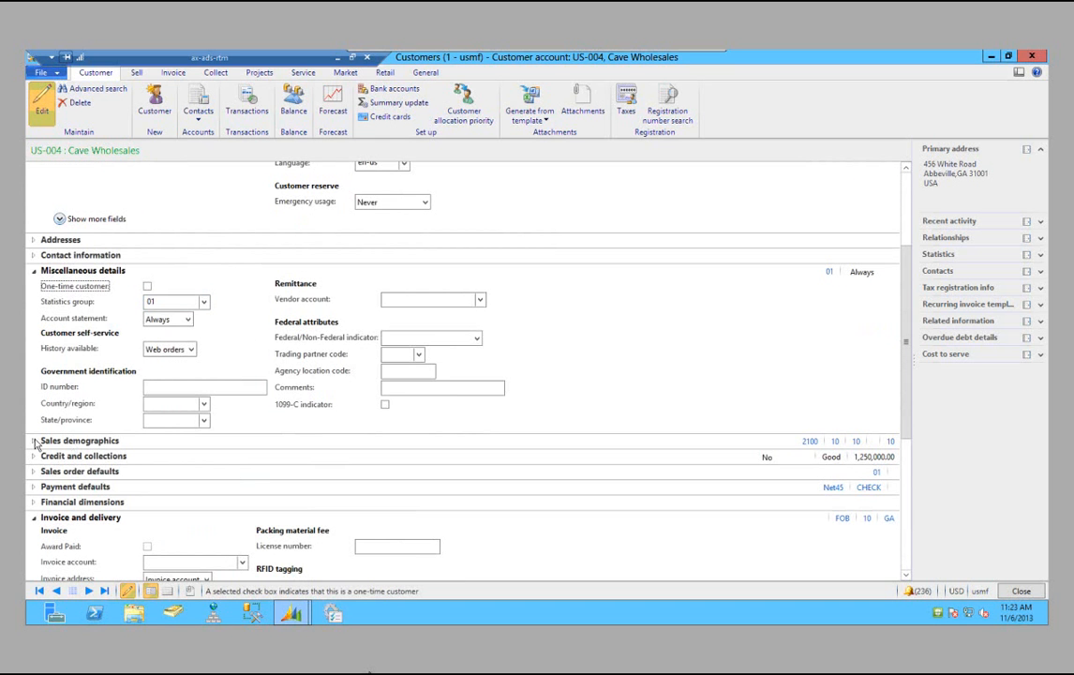
click(67, 471)
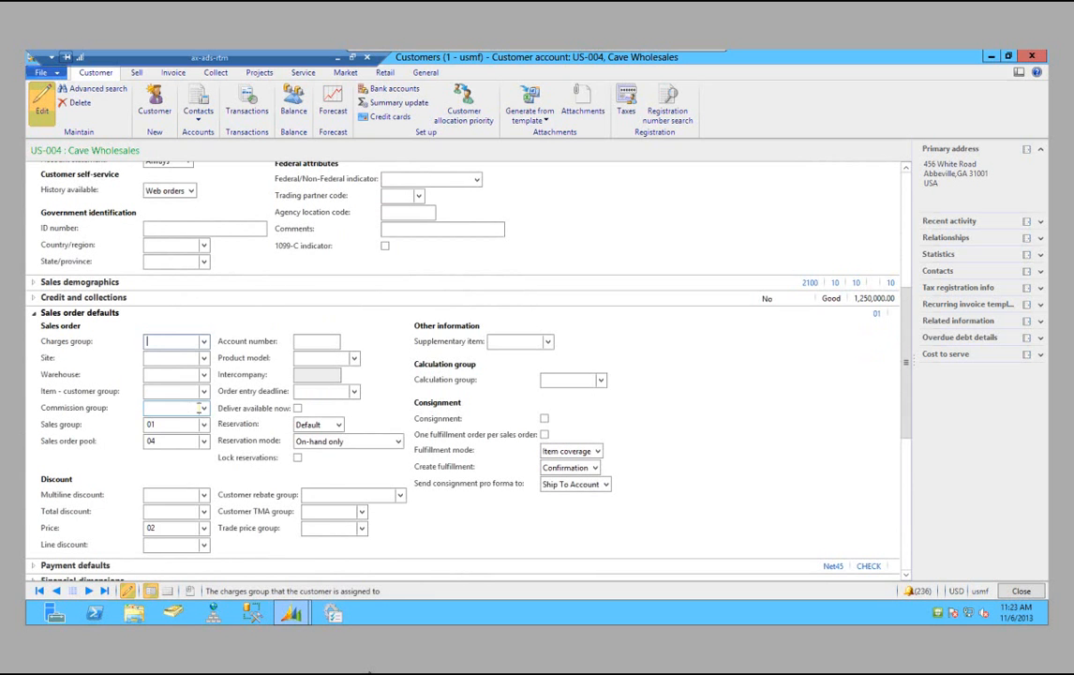
click(204, 408)
click(183, 439)
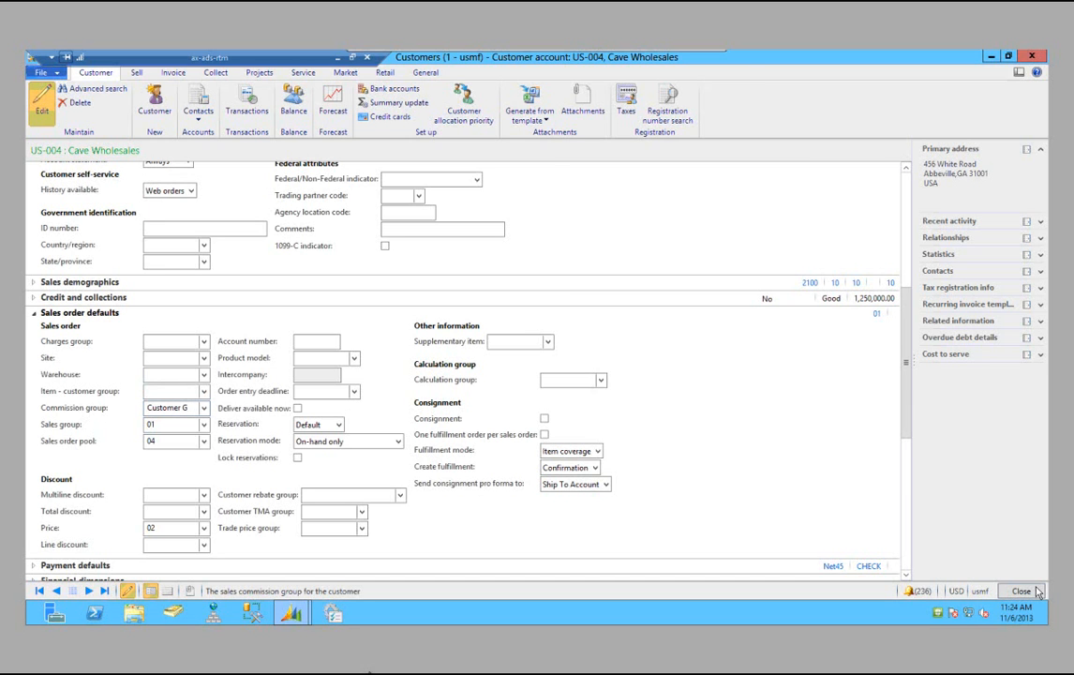
click(390, 351)
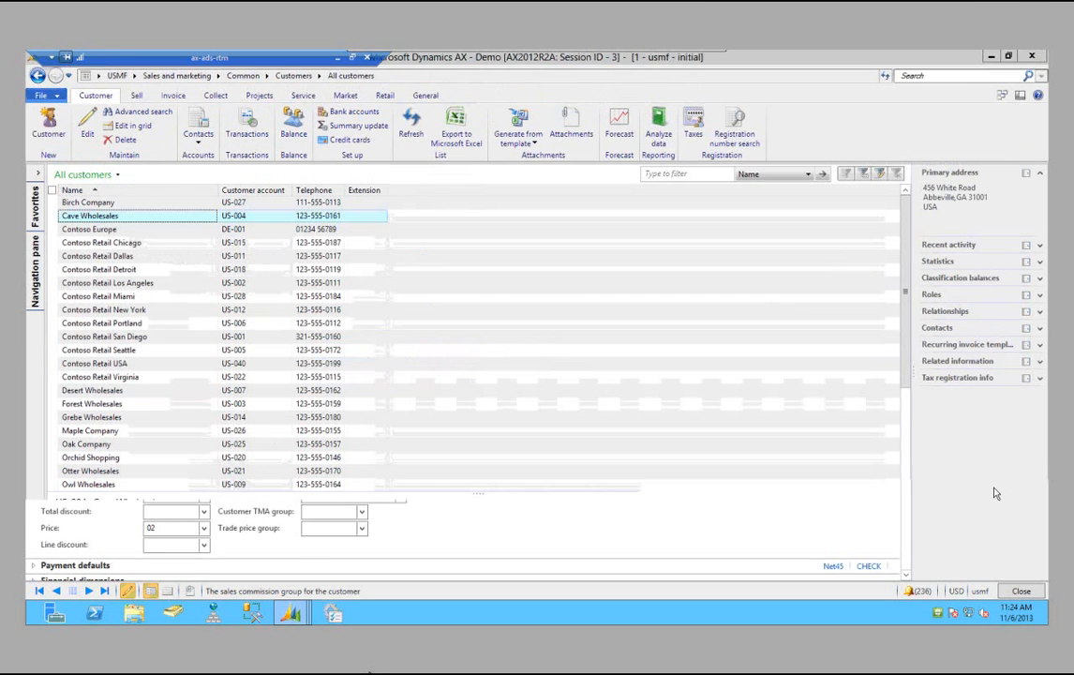
Step: Review the item groups and the sales groups in the Sales and marketing commission setup
click(161, 79)
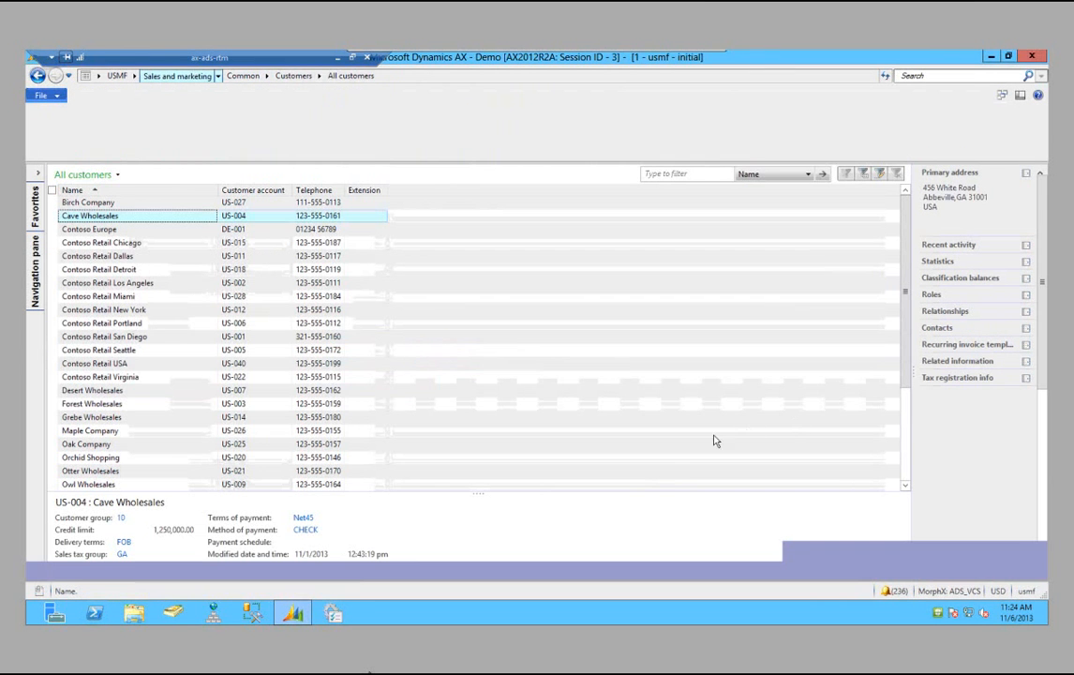
click(586, 518)
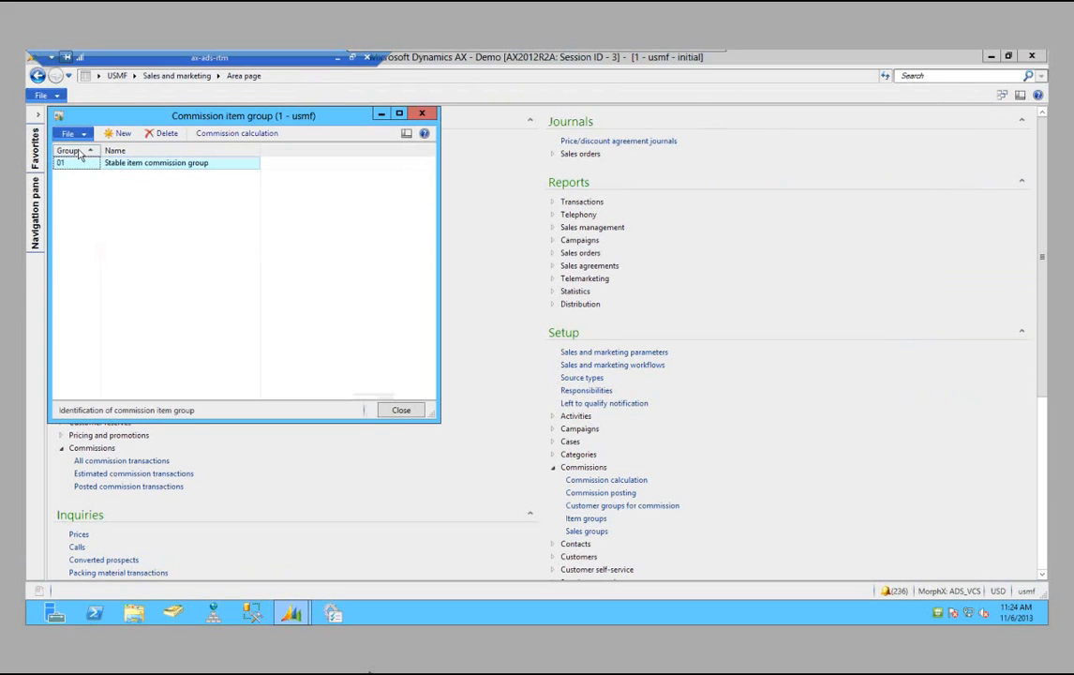
click(400, 413)
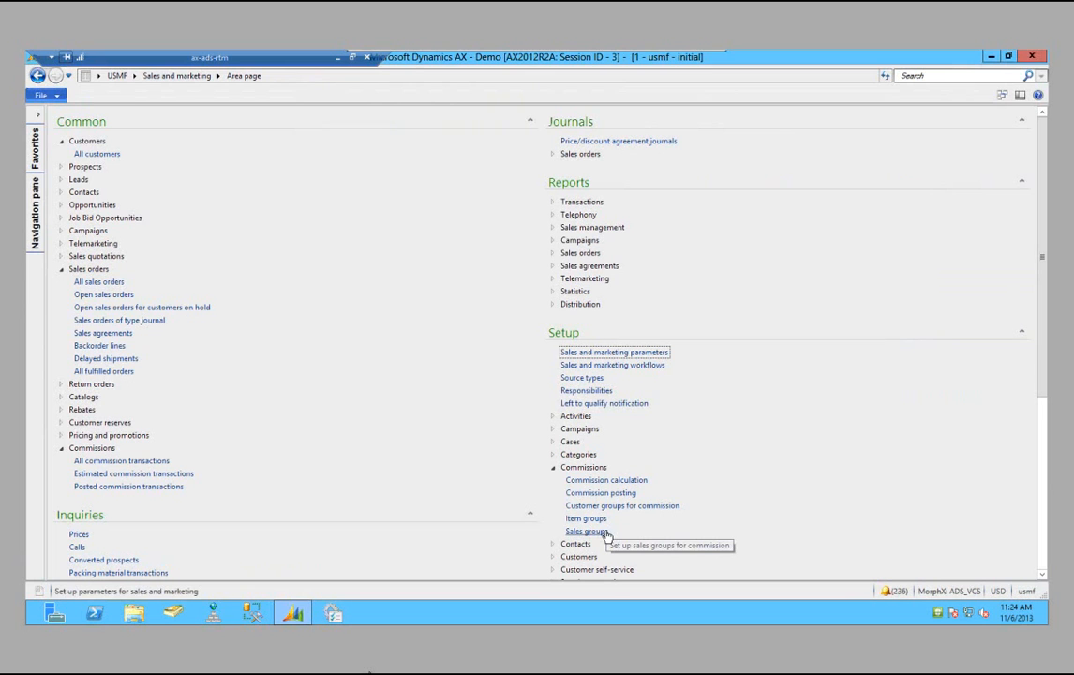
click(600, 532)
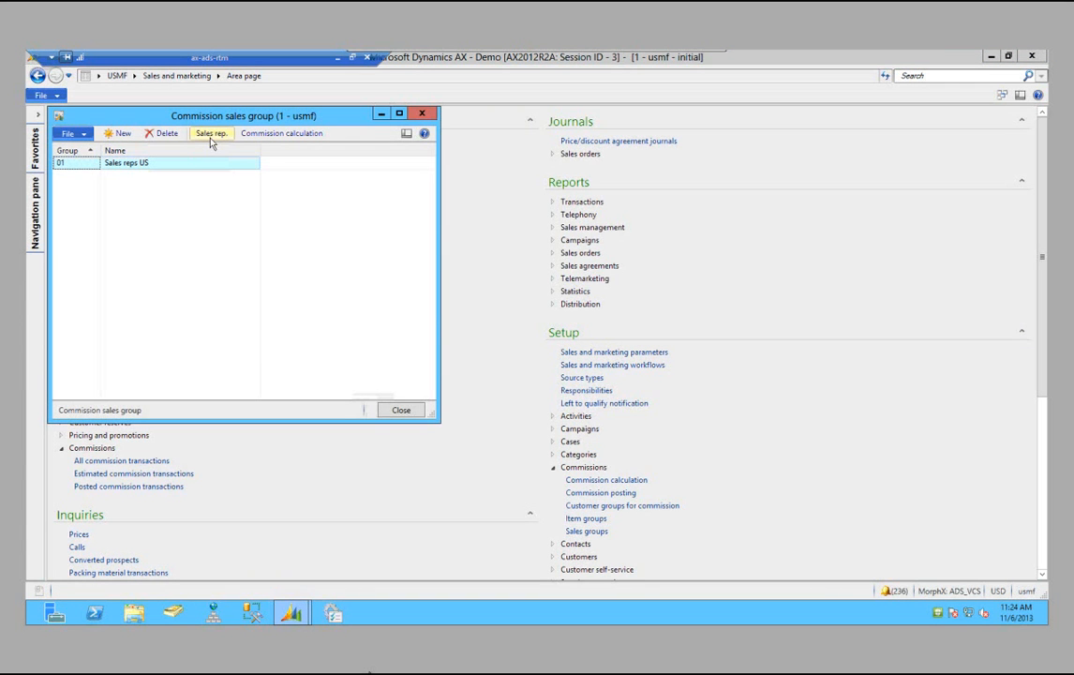
click(397, 410)
Step: In the Test 1 commission calculation, keep the item code at All, and set the customer code to Group and customer relation to Customer G
click(619, 481)
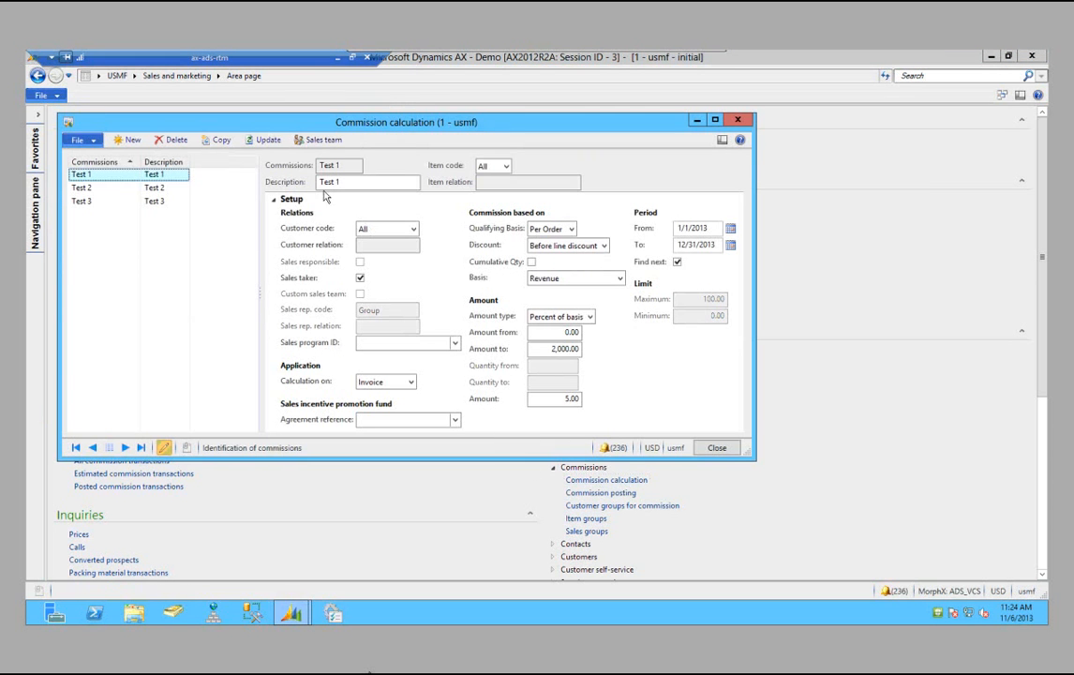
click(506, 166)
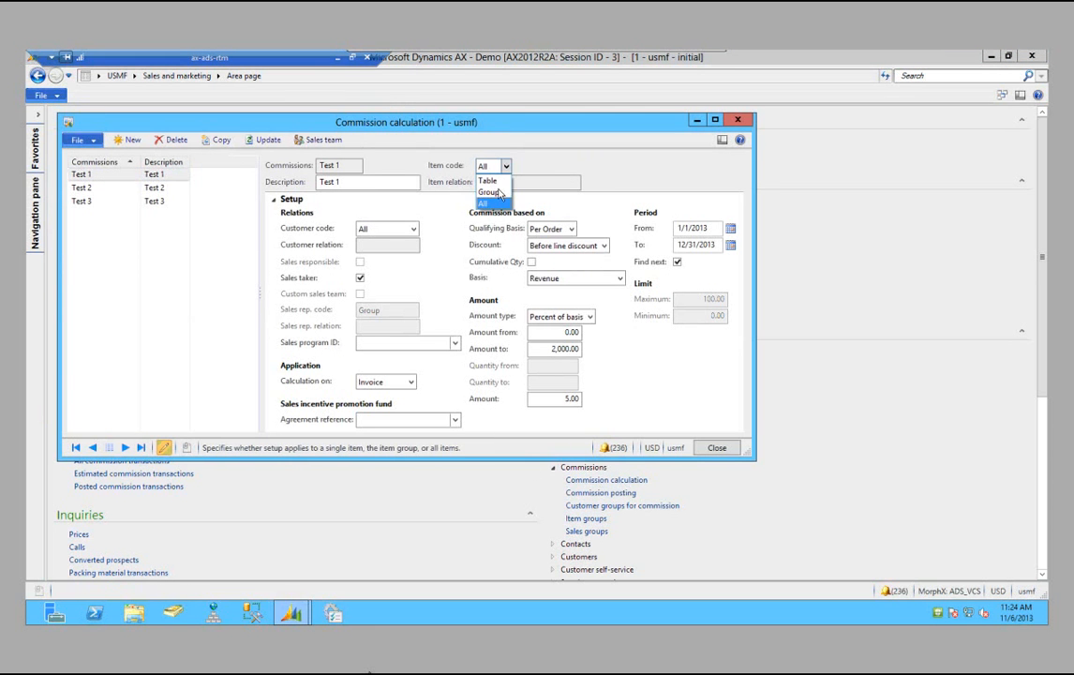
click(489, 192)
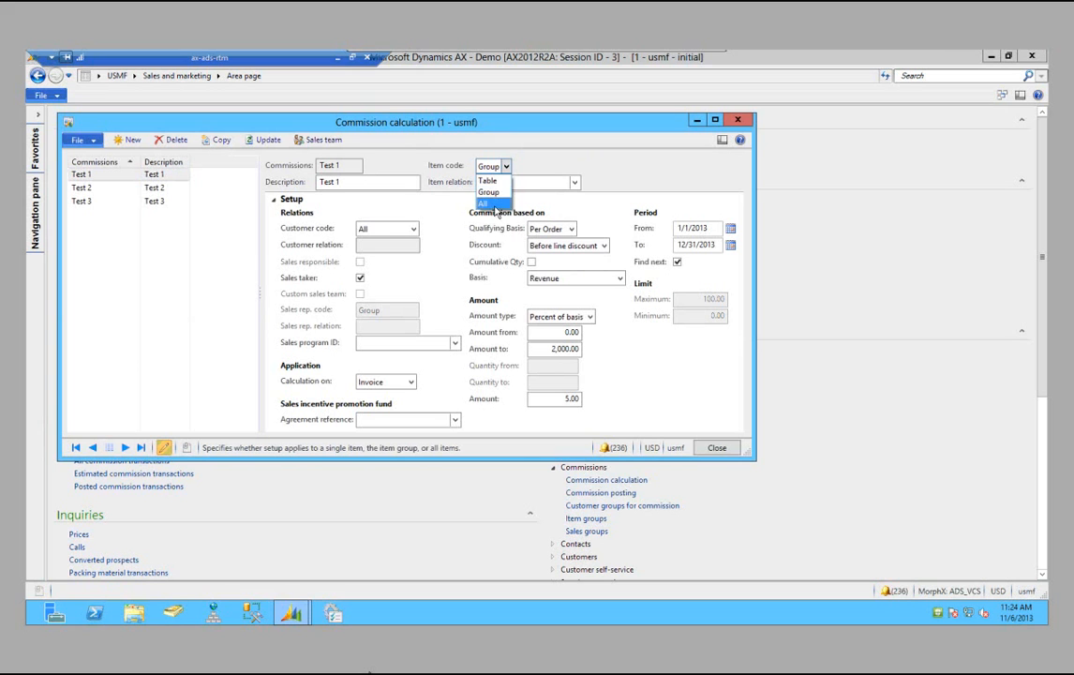
click(398, 232)
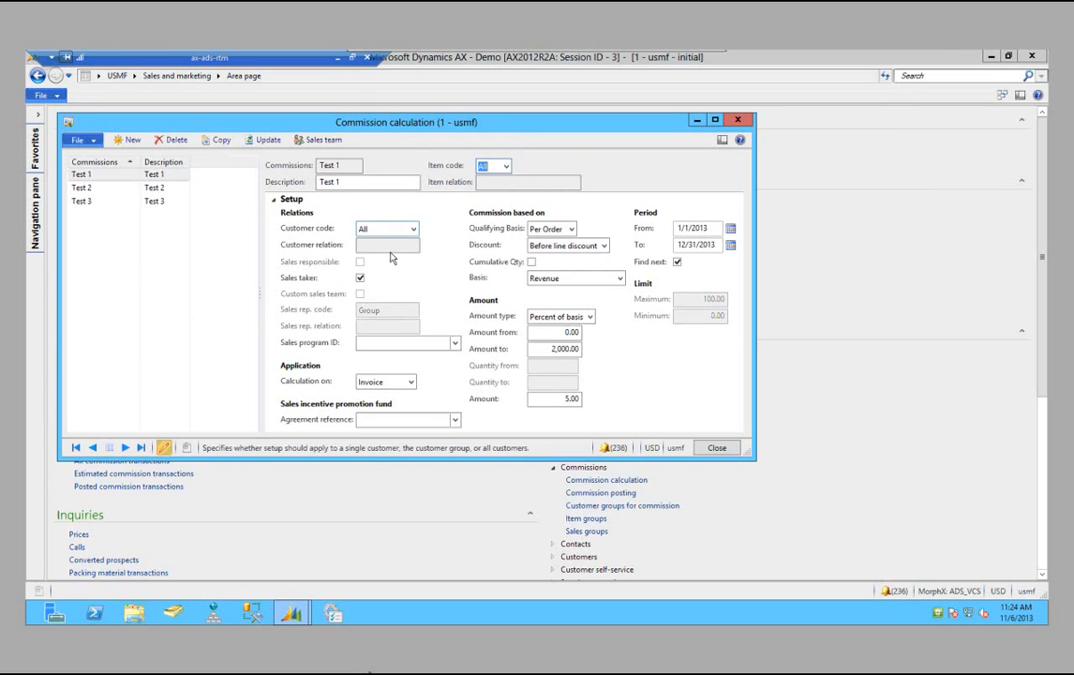
click(392, 253)
click(414, 247)
click(389, 277)
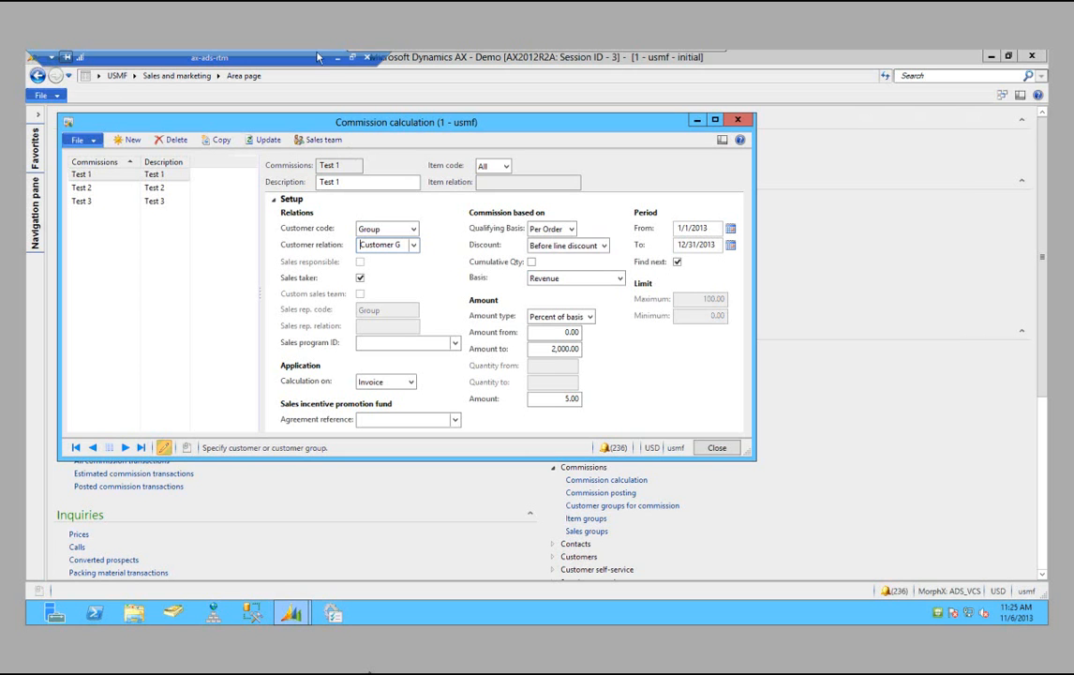
click(353, 58)
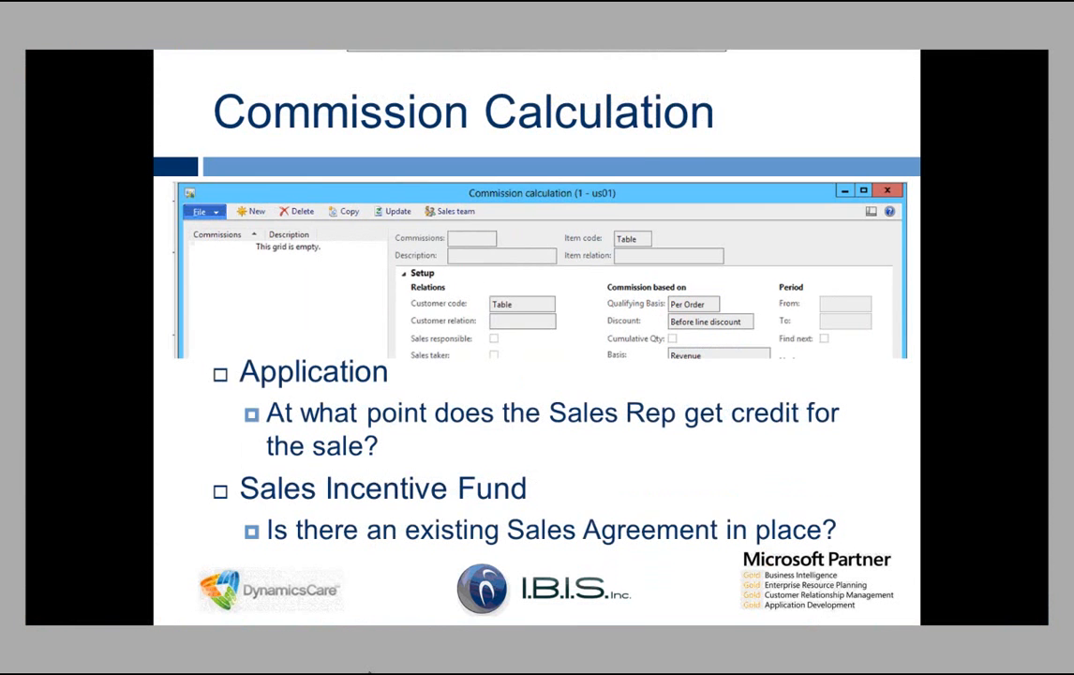
key(Left)
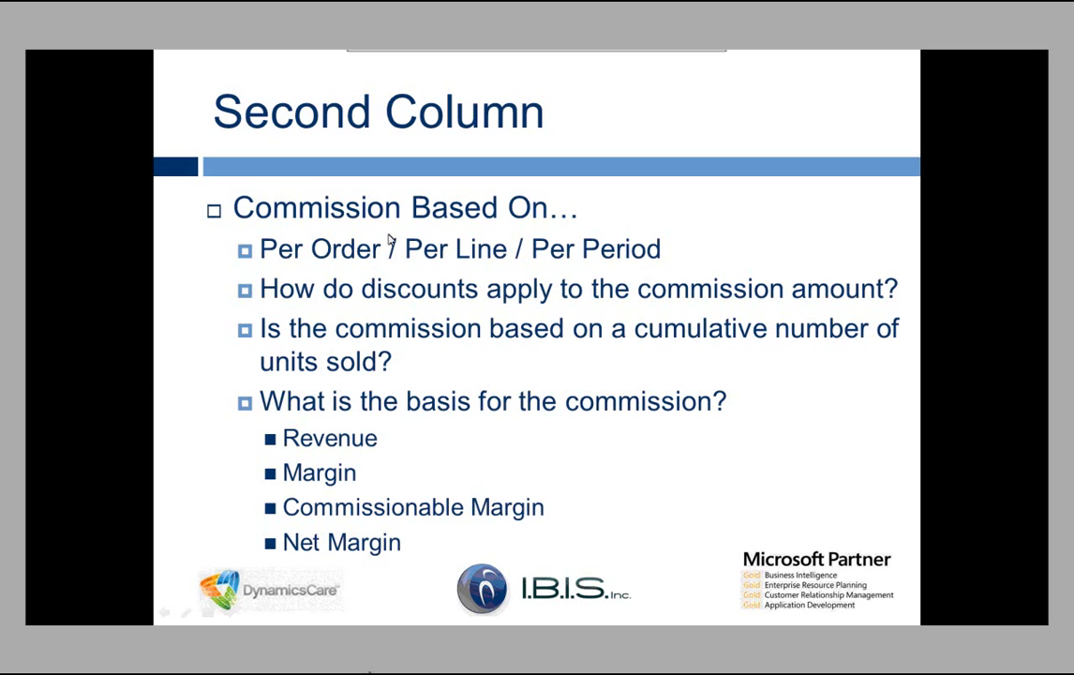
click(427, 369)
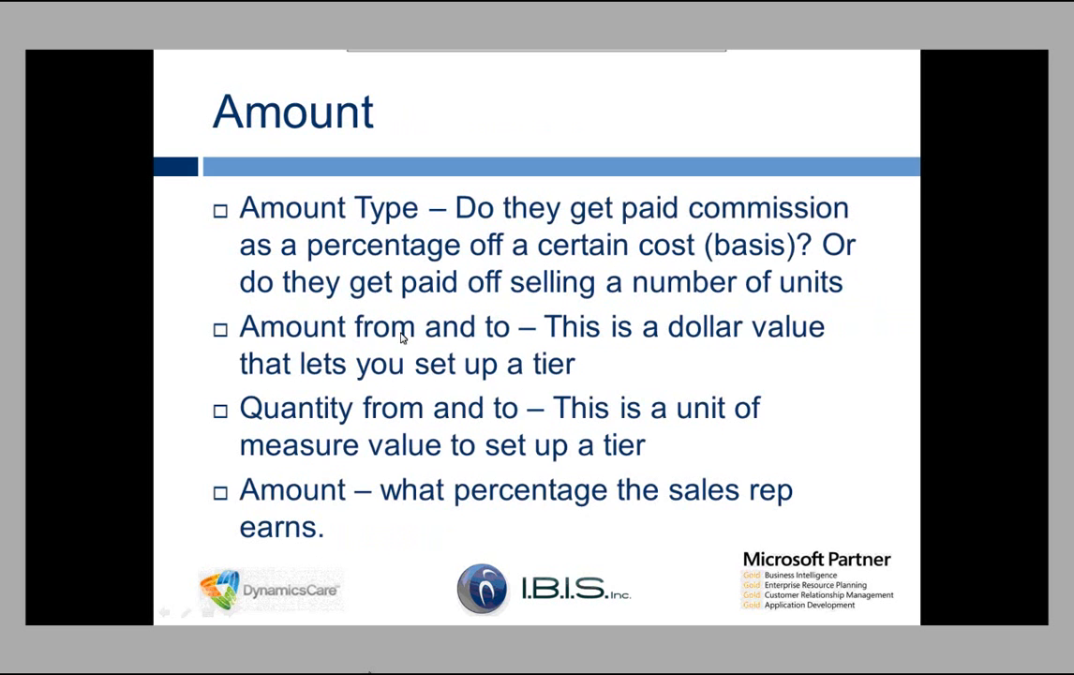
click(401, 333)
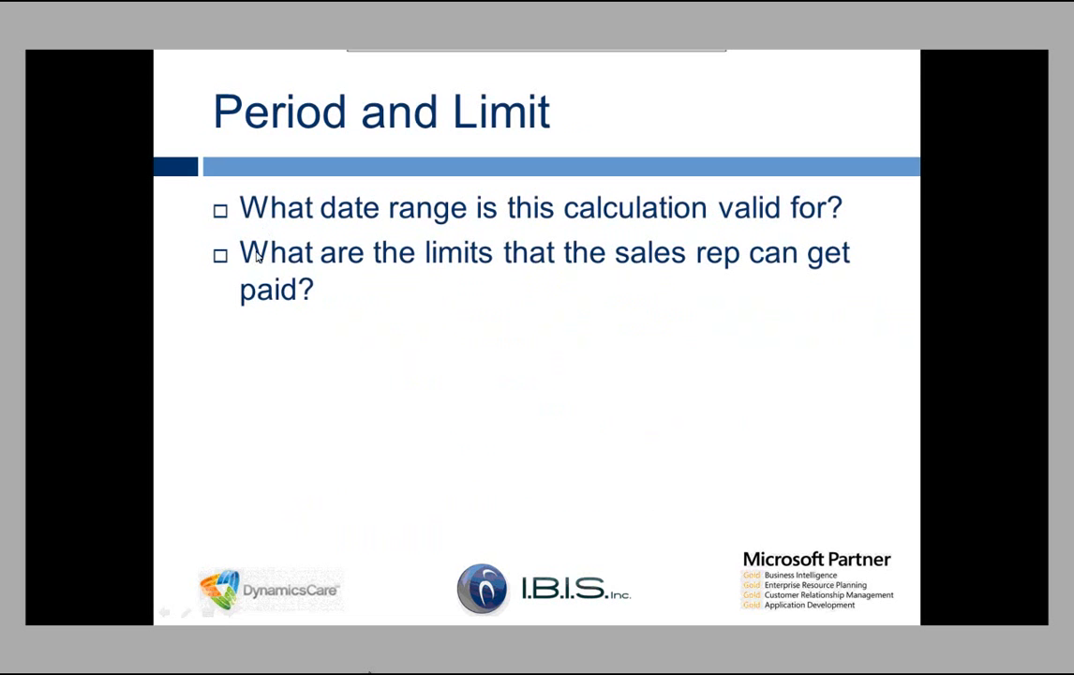
click(401, 298)
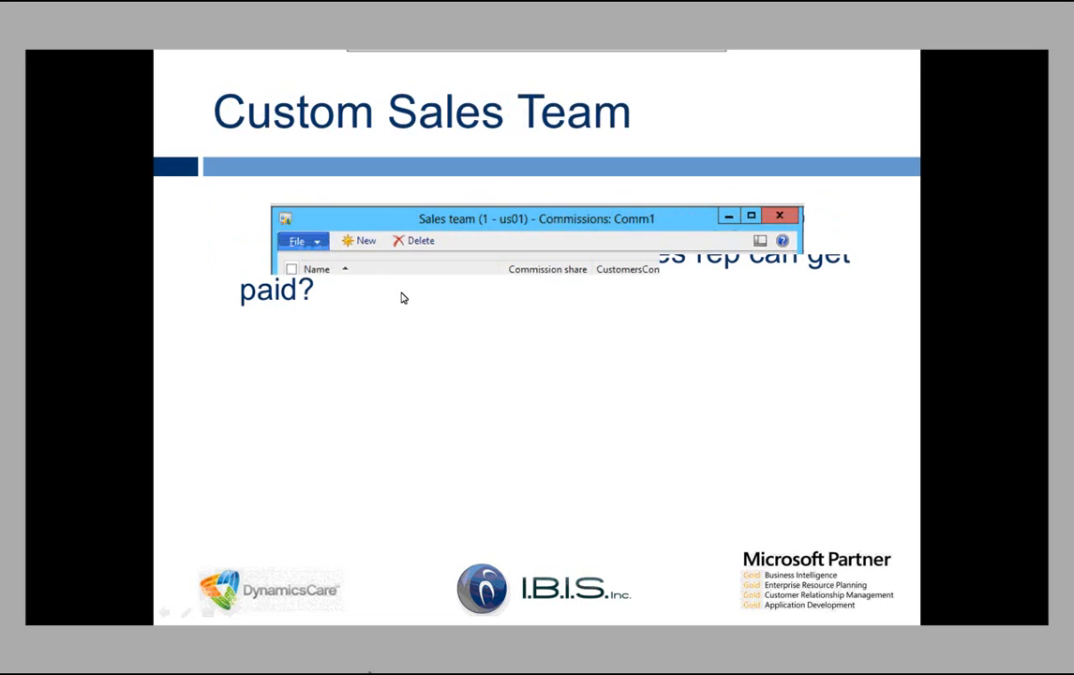